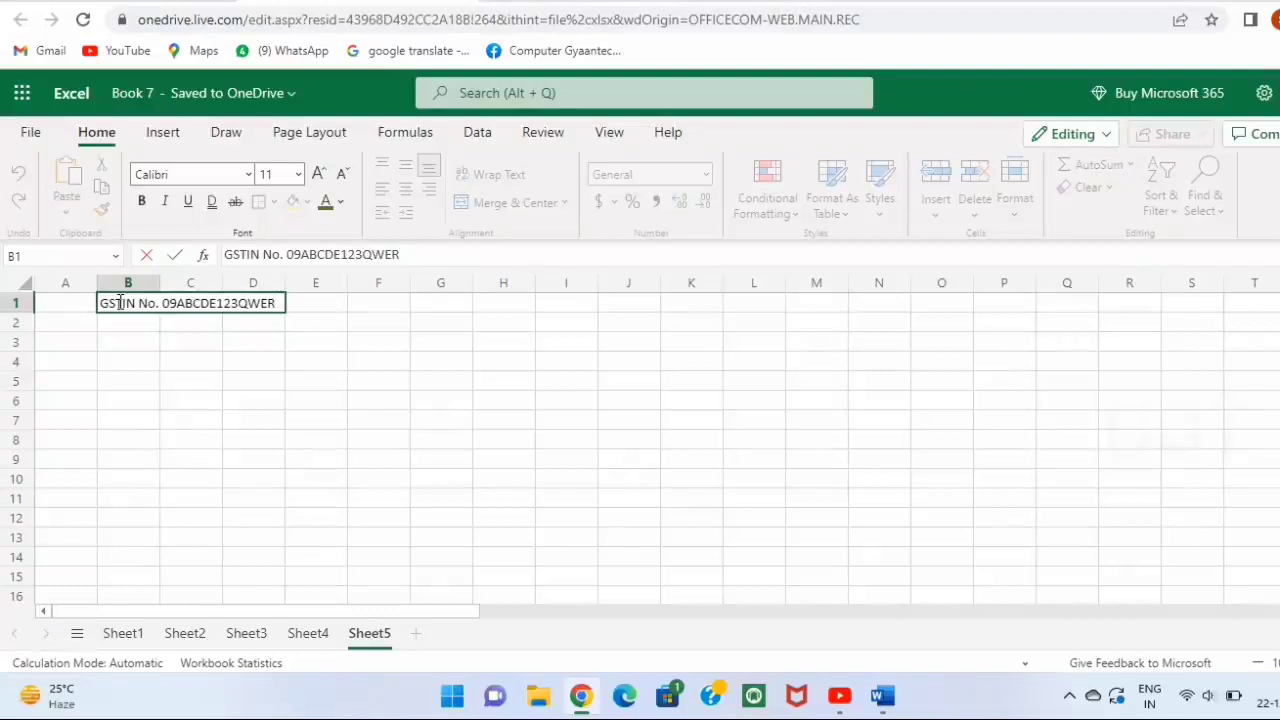
Enter the title 'TEX INVOICE' in E1 and the 'Mob.' mobile number in G1
left_click(323, 300)
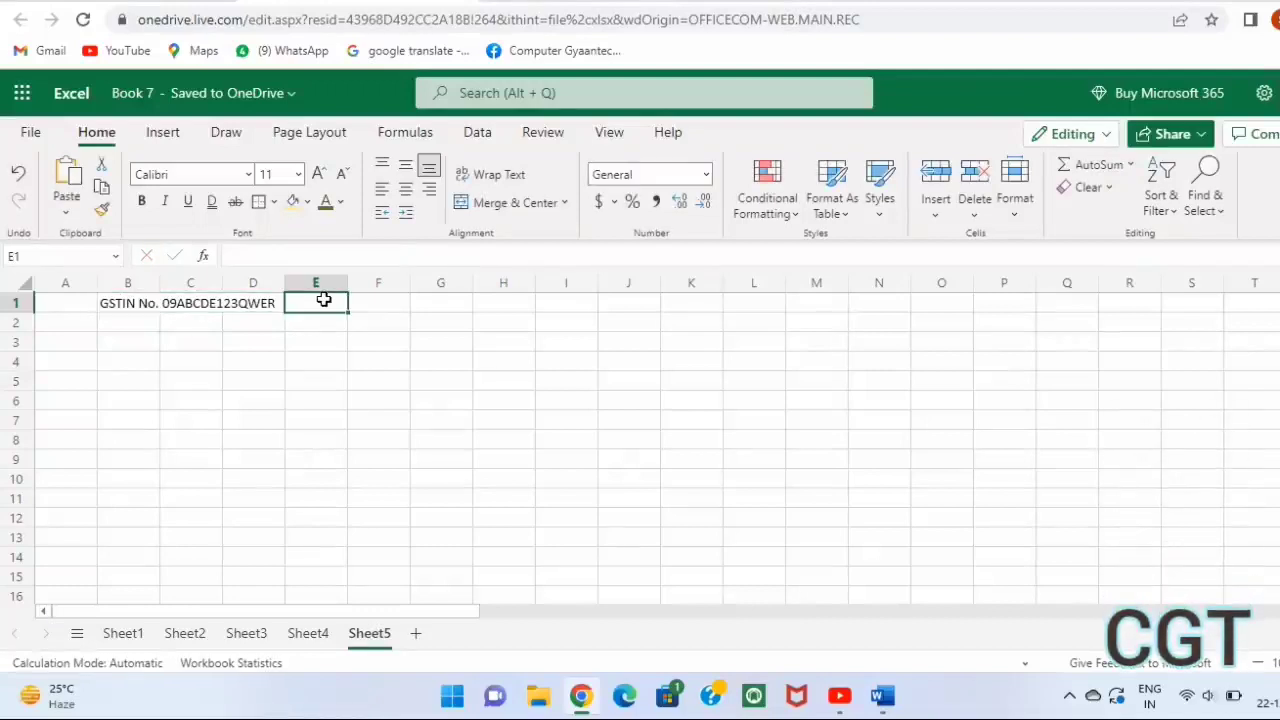
type("TEX I")
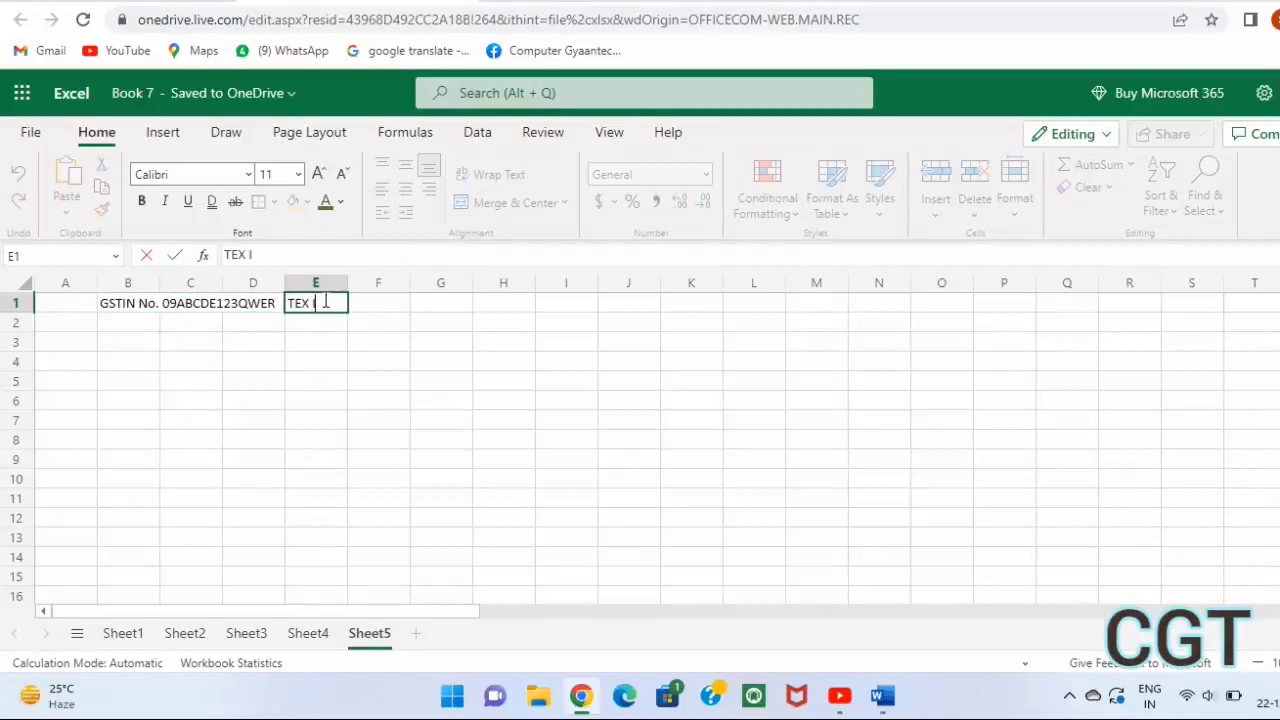
type("NVOICE")
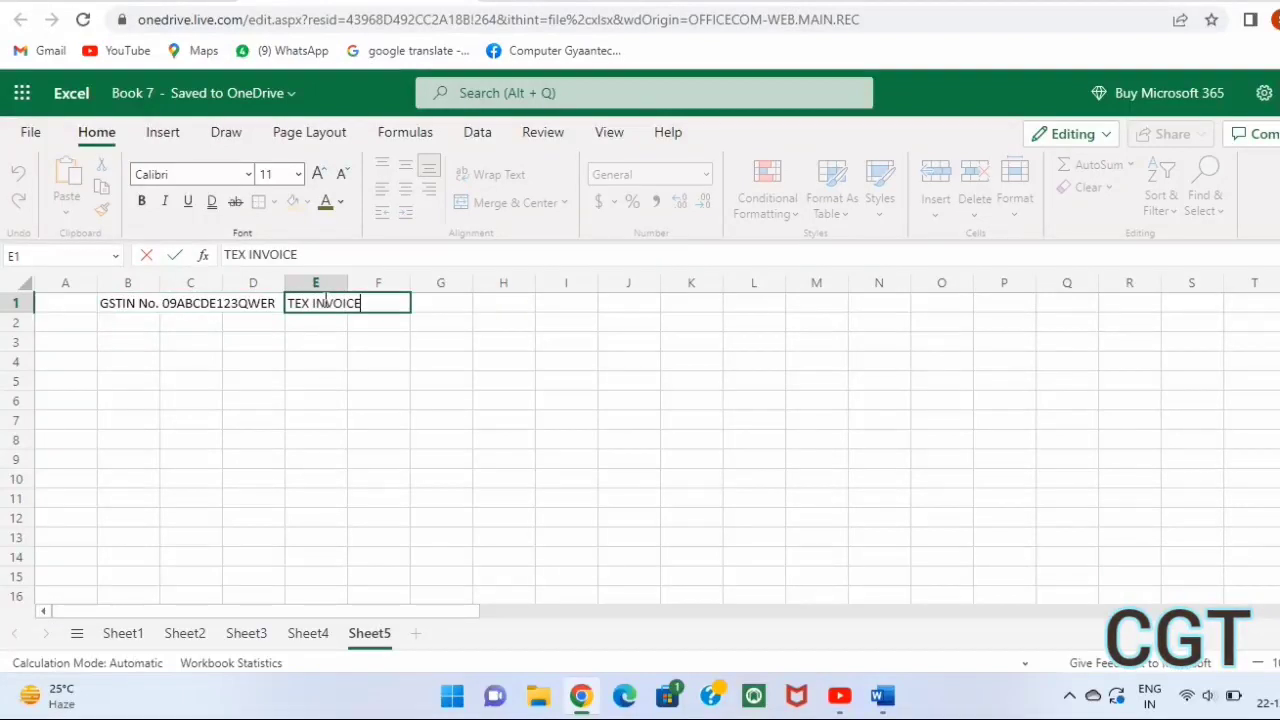
key("Tab")
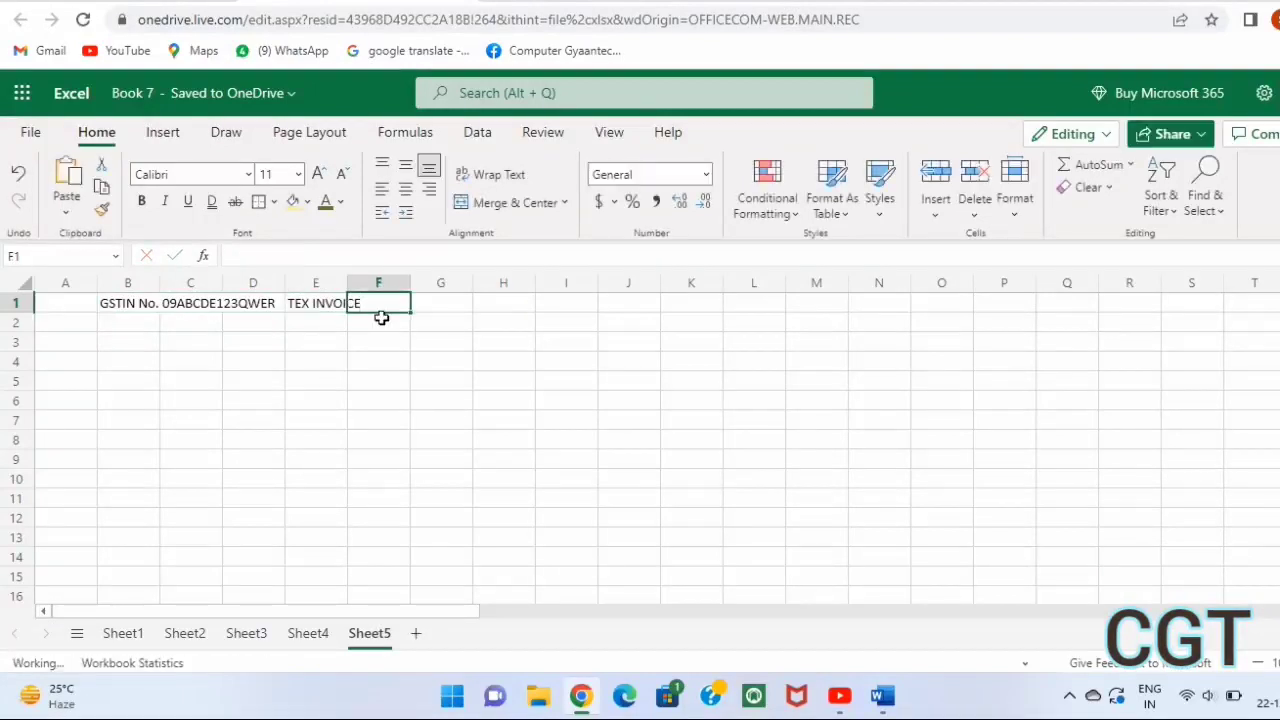
key("Tab")
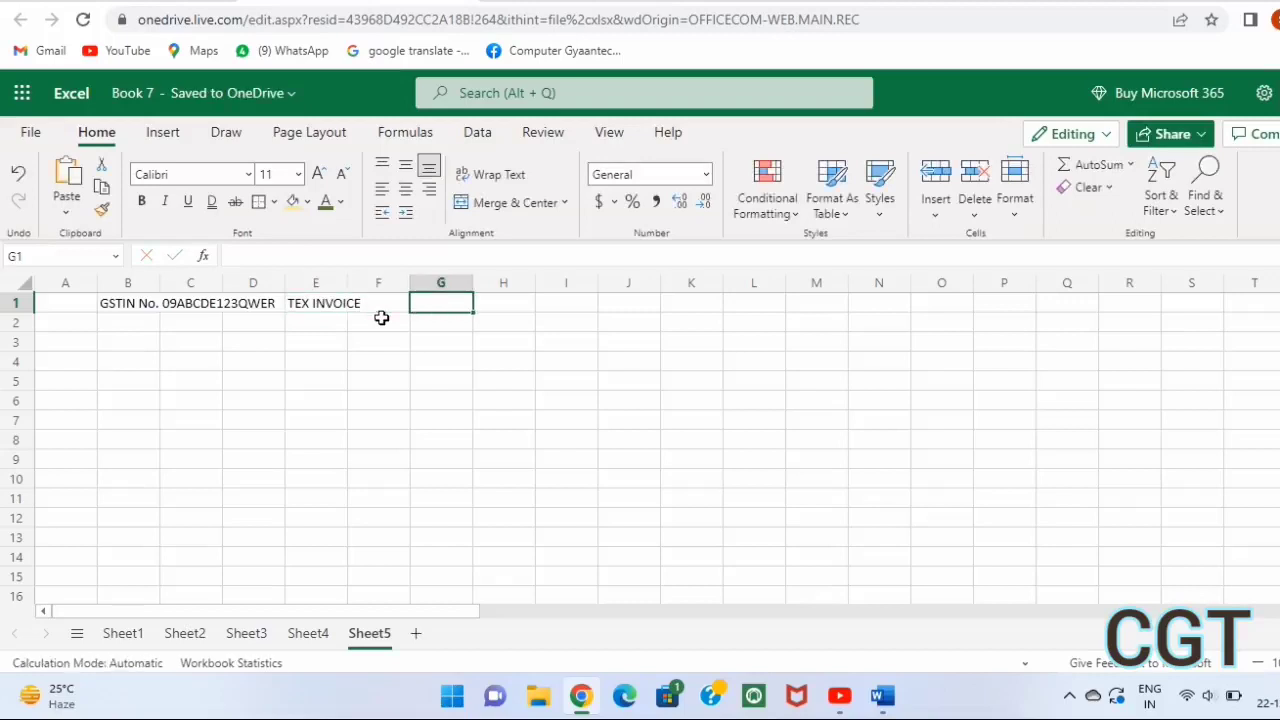
type("Mob")
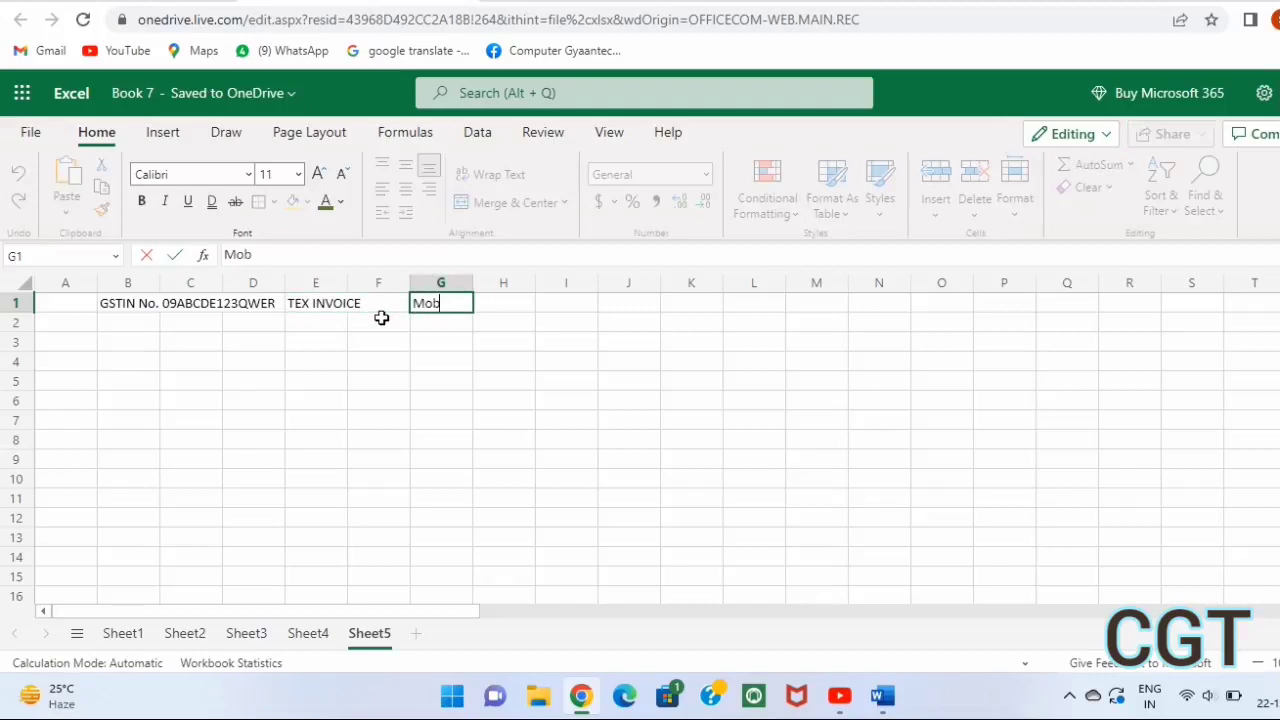
type(".")
type(" 45")
type("63478")
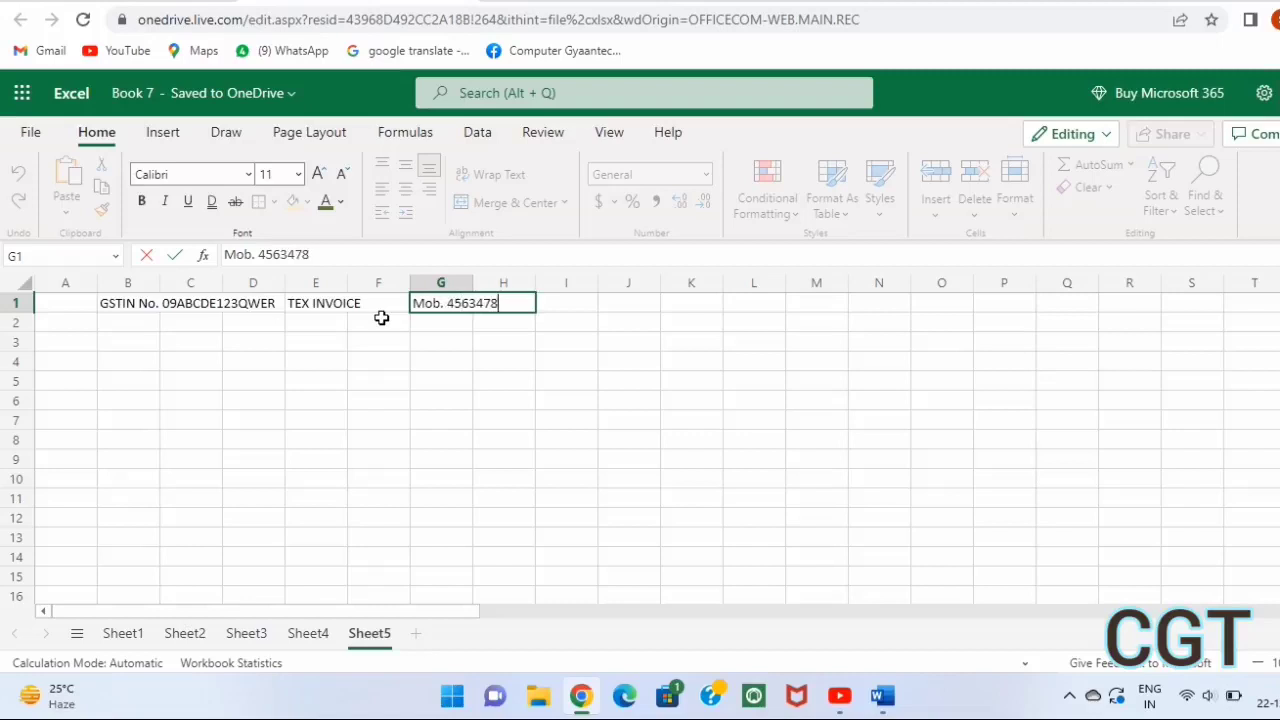
type("900")
key("BackSpace")
type("8")
key("Return")
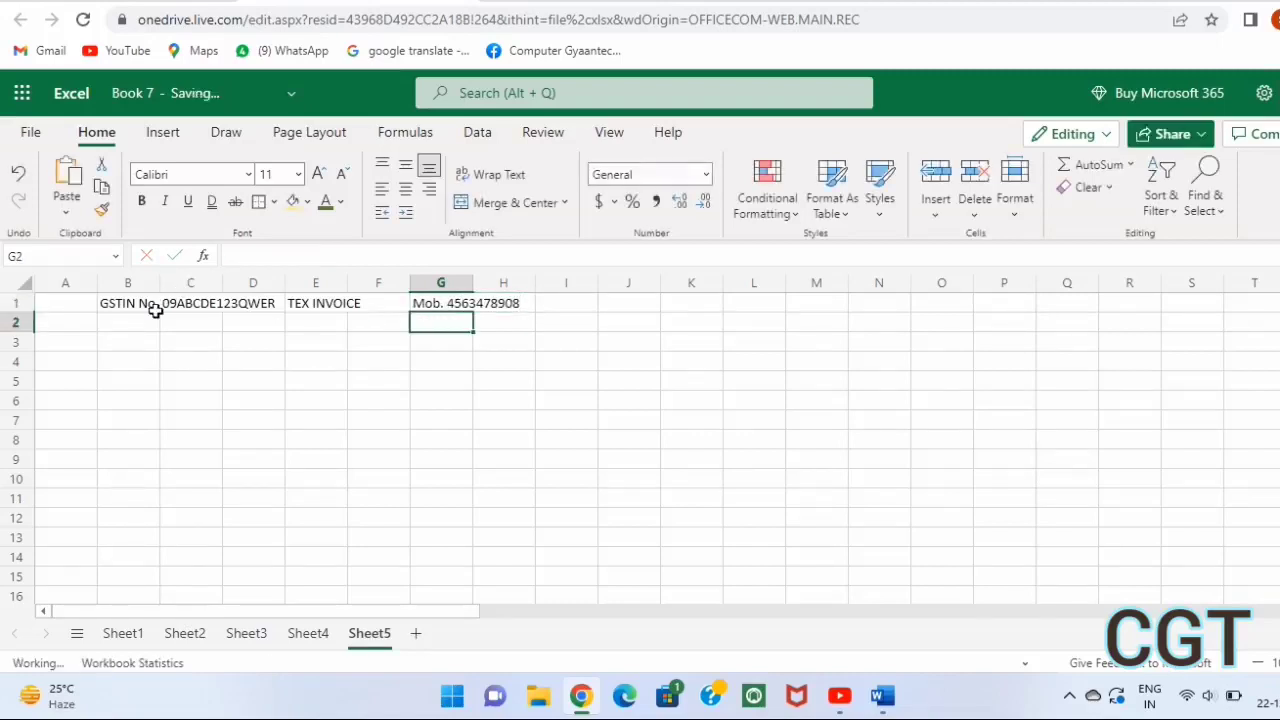
Type 'HINDUSTAN AUTO SERVICE CENTRE' in capitals into cell D2
left_click(115, 328)
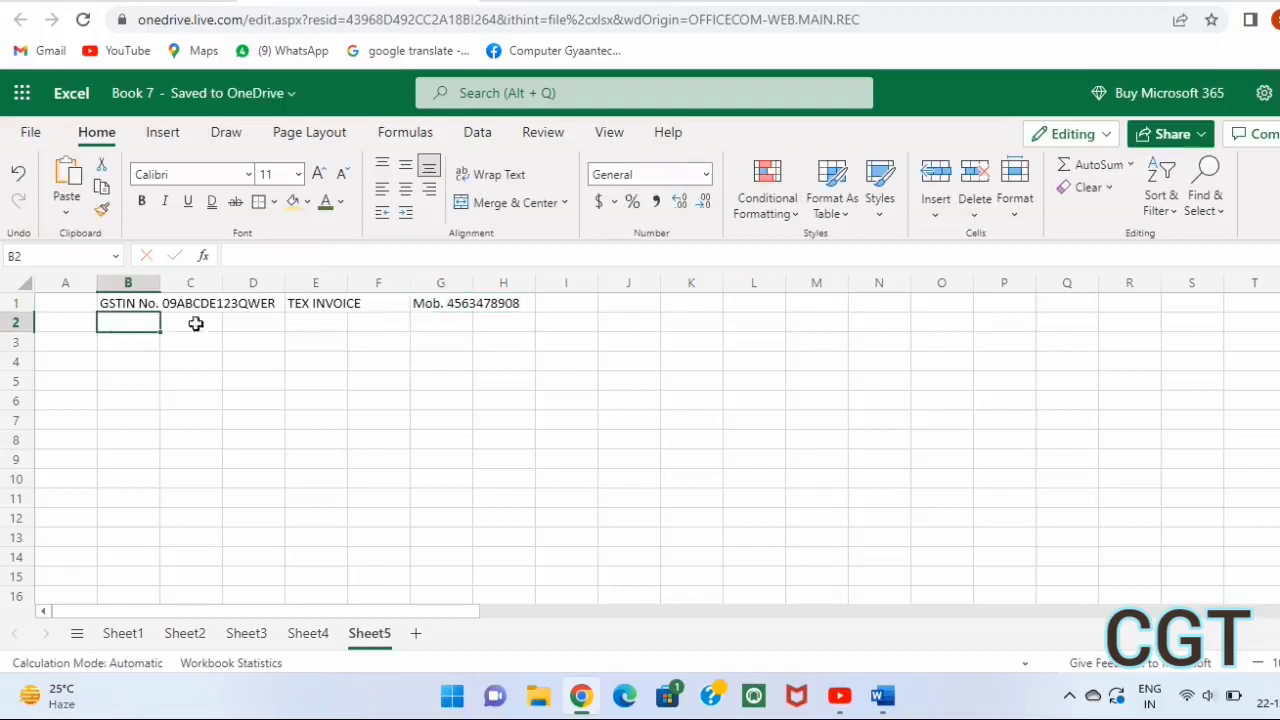
left_click(240, 327)
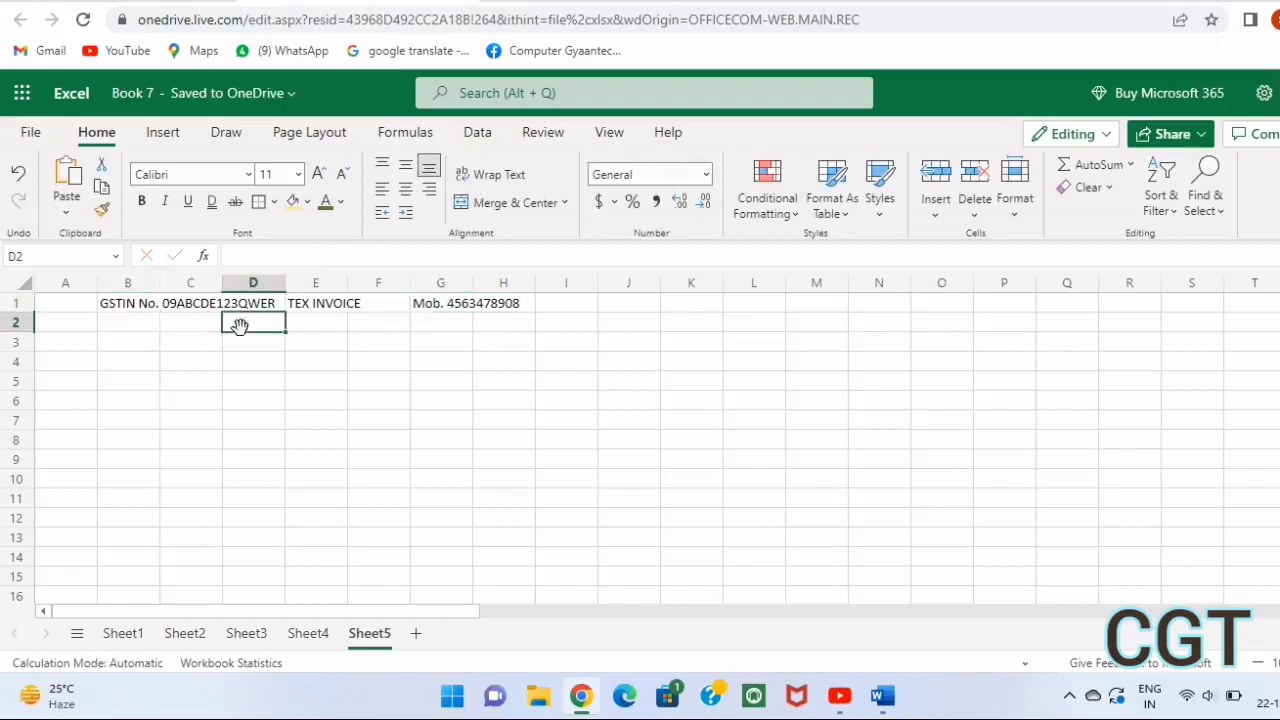
type("H")
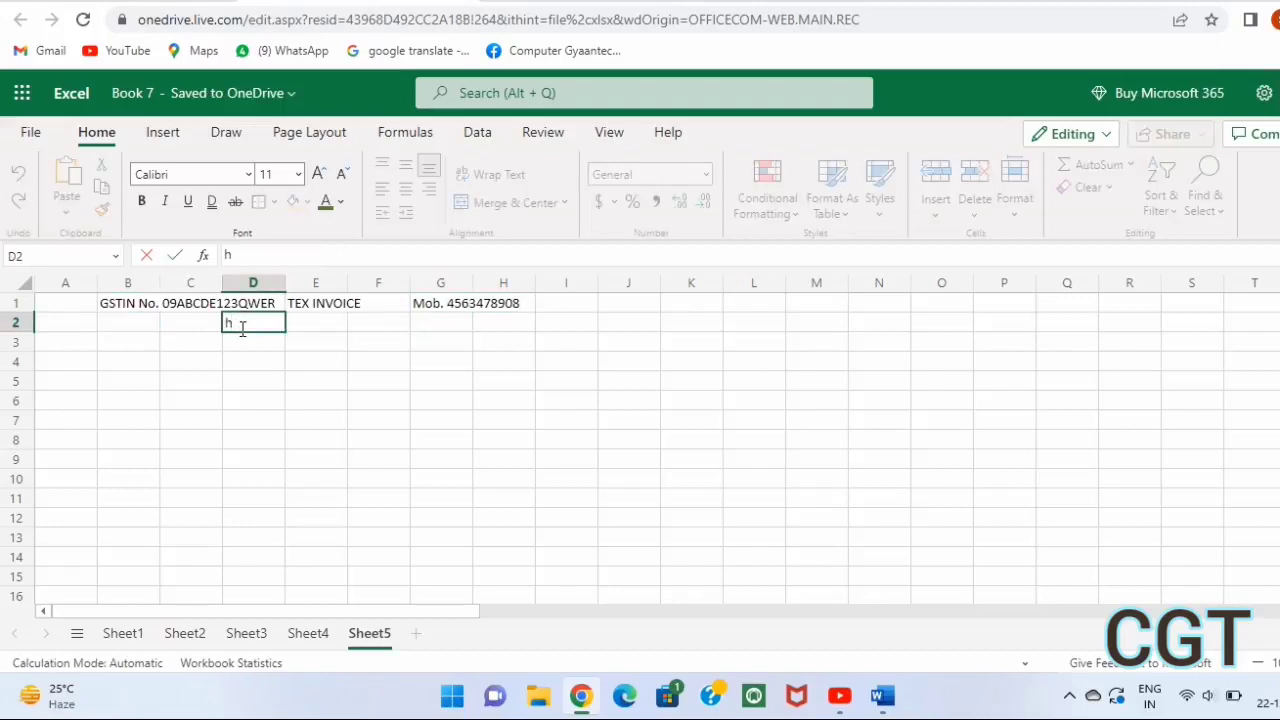
key("BackSpace")
type("HIN")
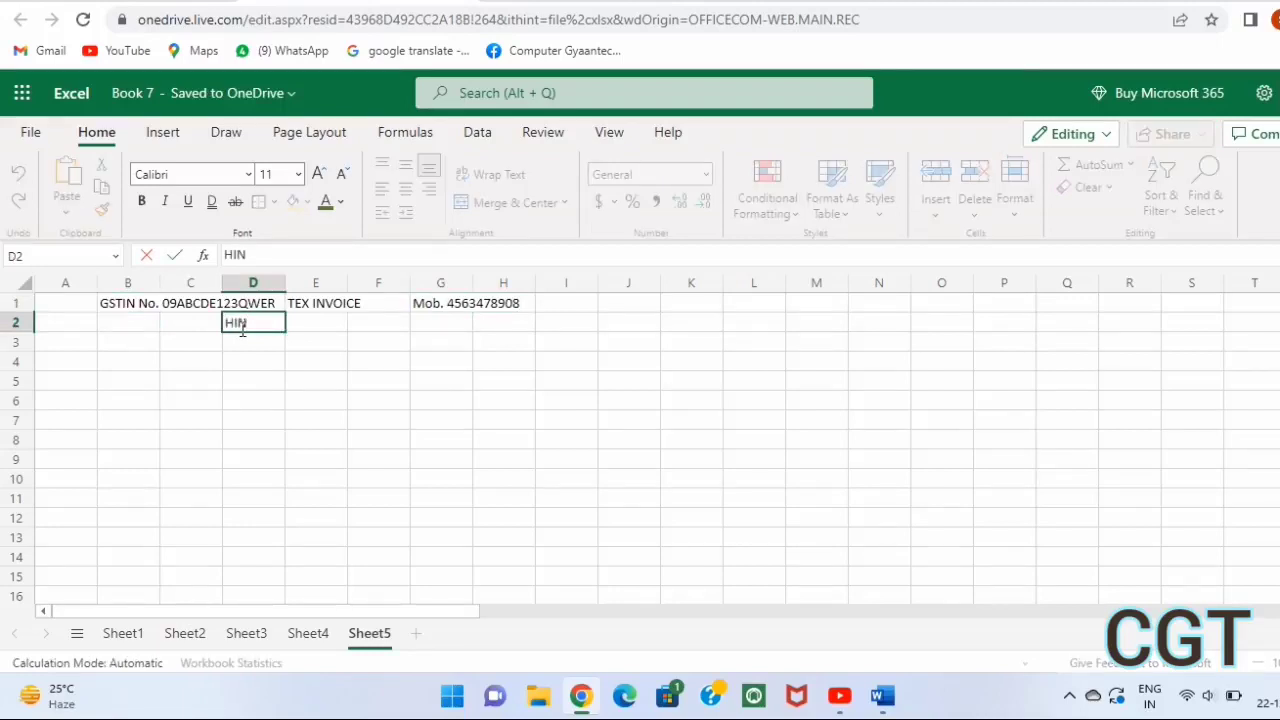
type("DUSTAN")
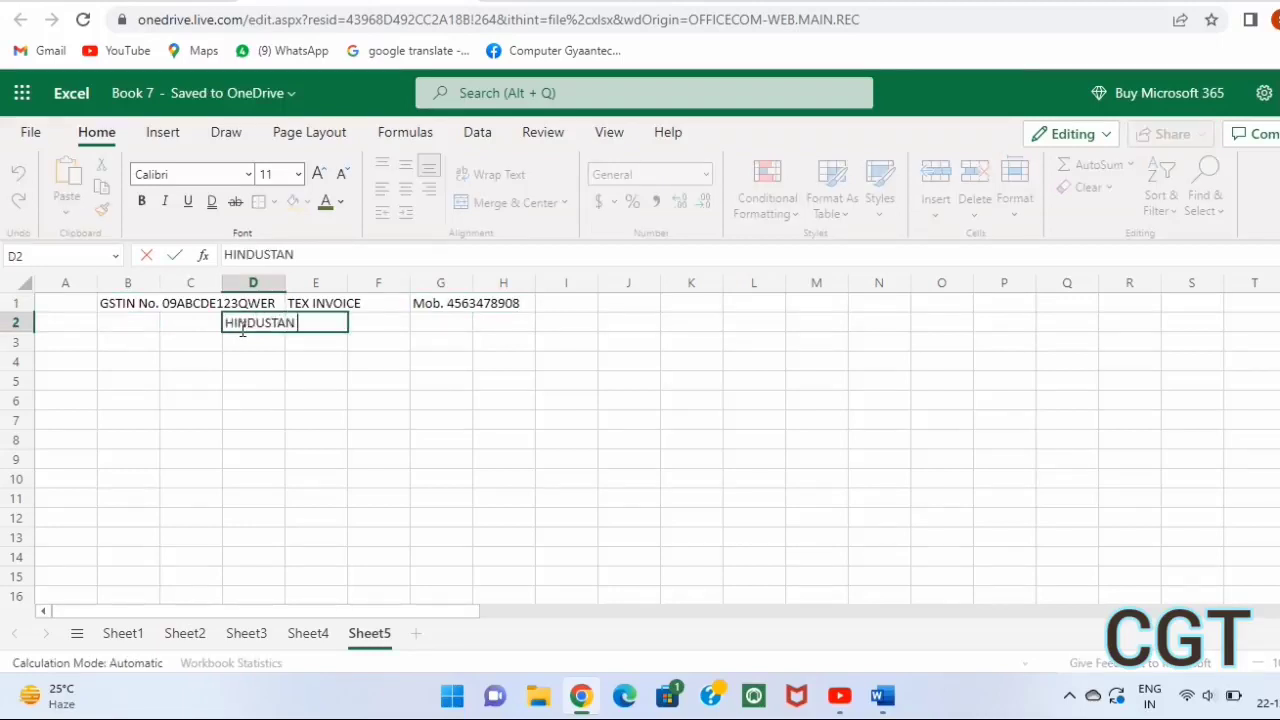
type(" AUTO ")
type("SERVICE")
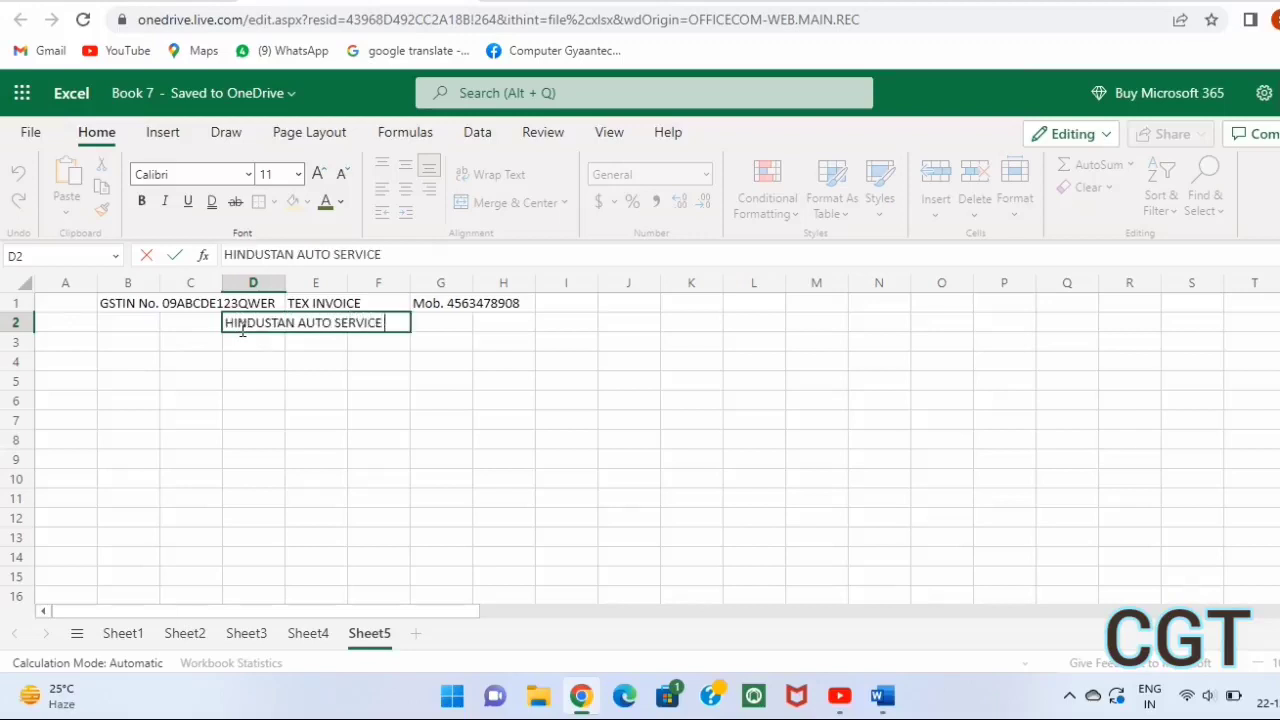
type(" CEN")
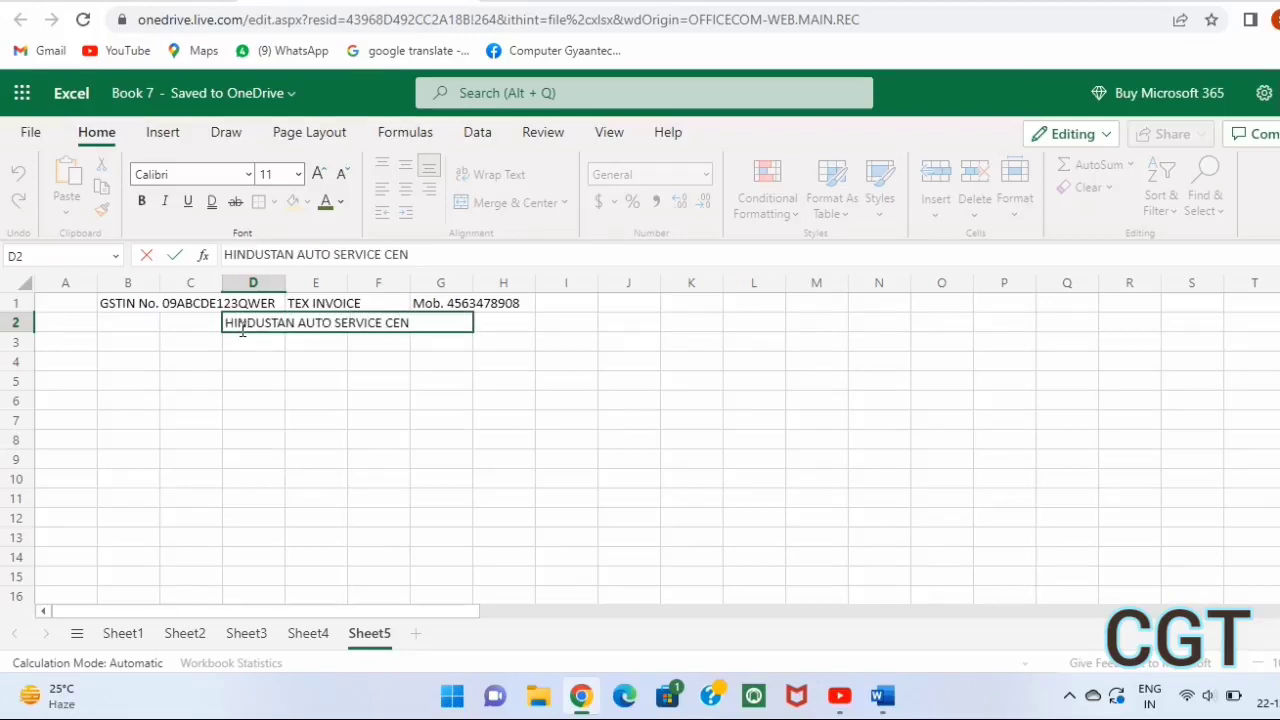
type("T")
type("RE")
key("Return")
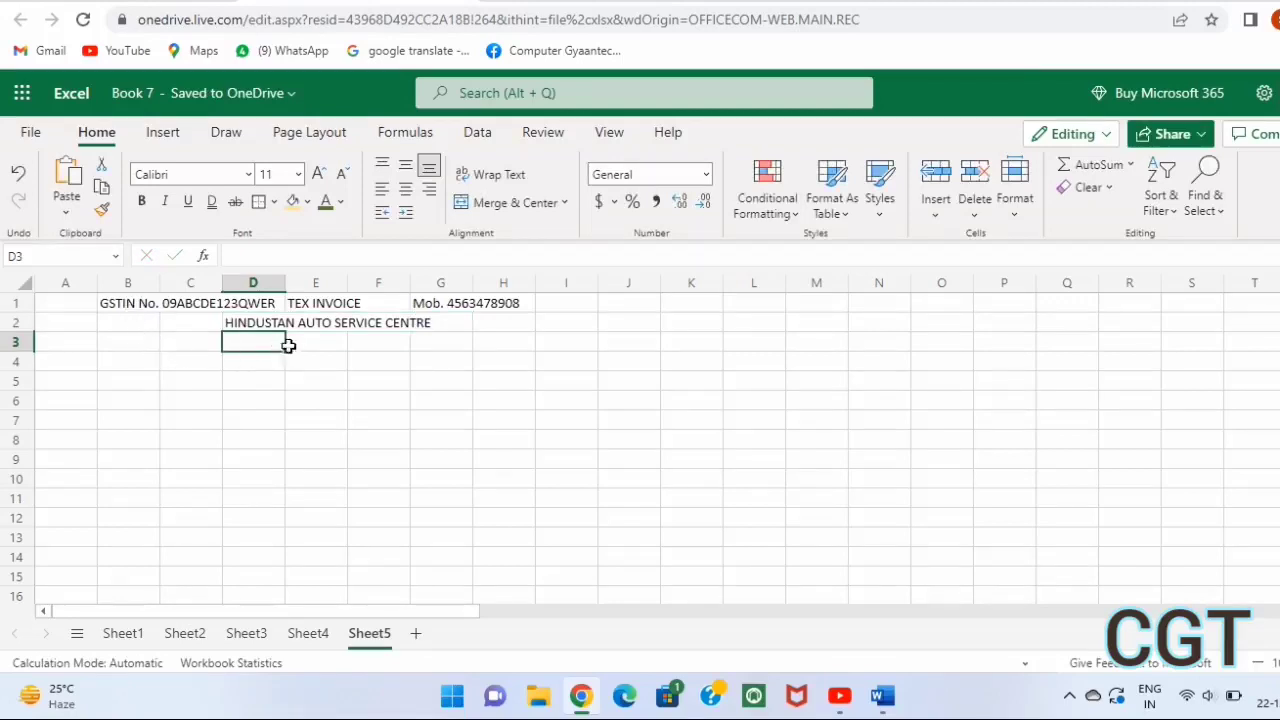
Enter the heading 'Details of Receiver' in B4
left_click(134, 345)
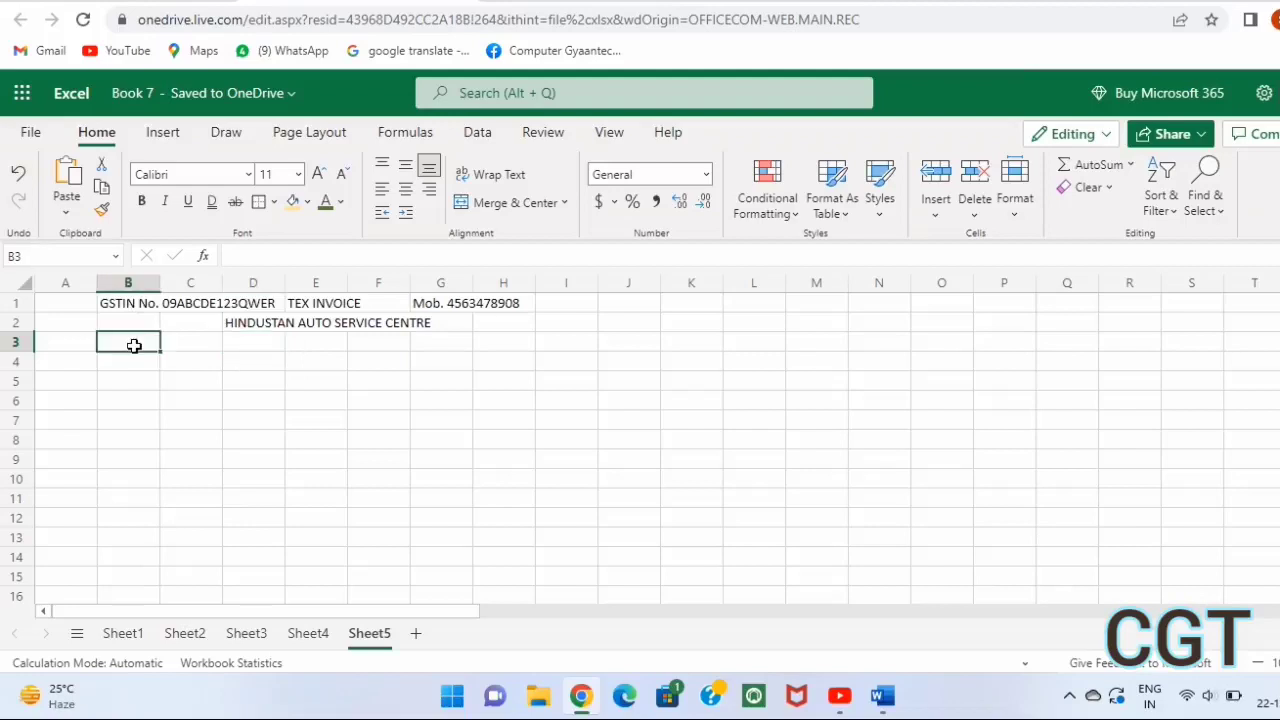
left_click(135, 364)
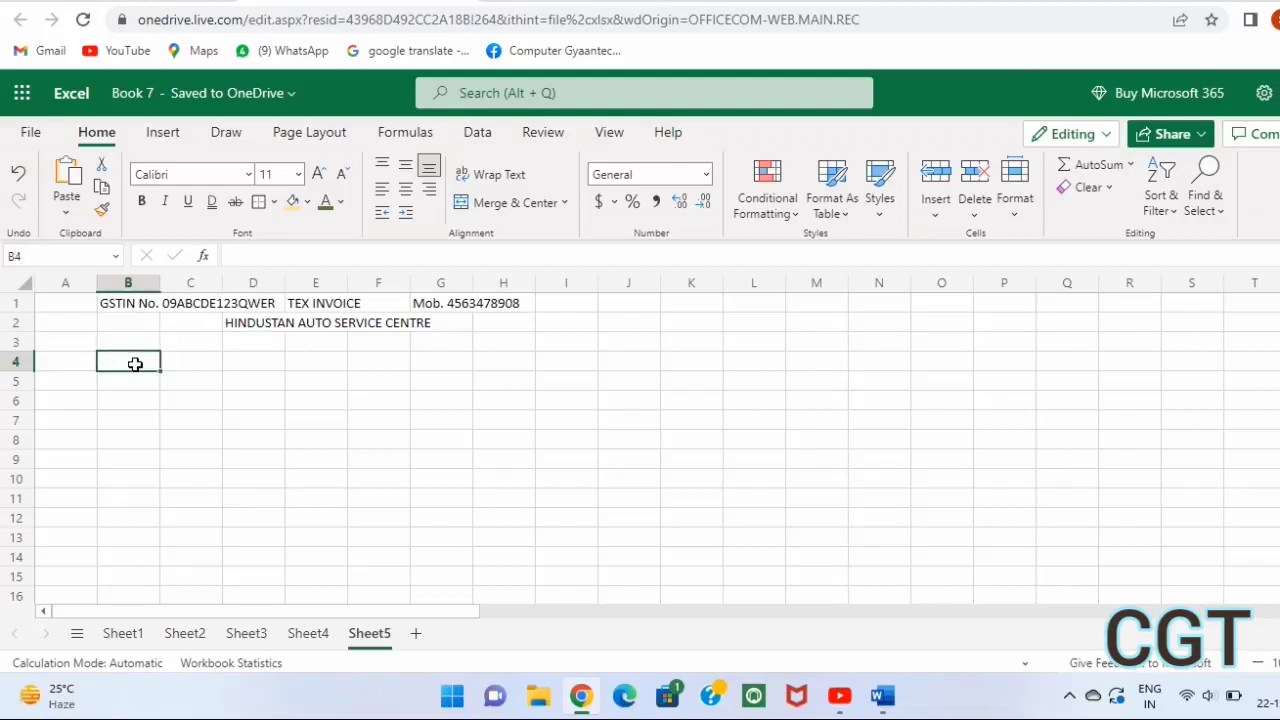
type("D")
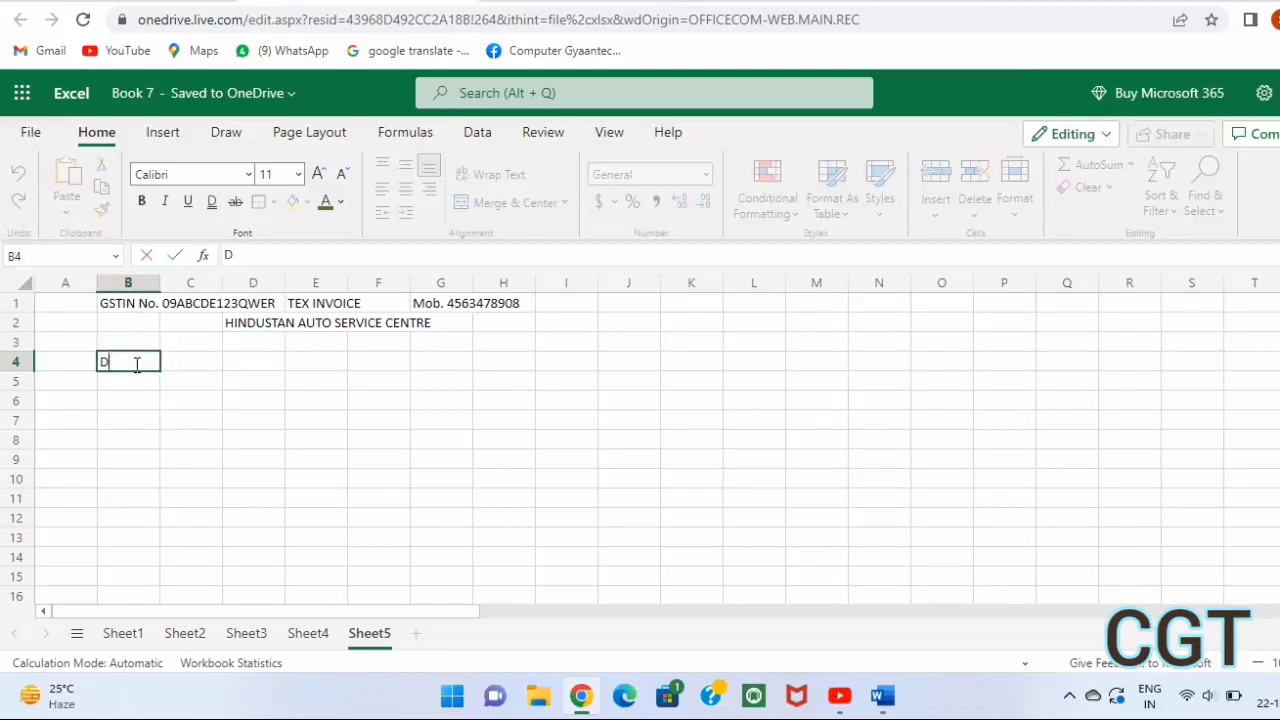
type("etails")
type(" of")
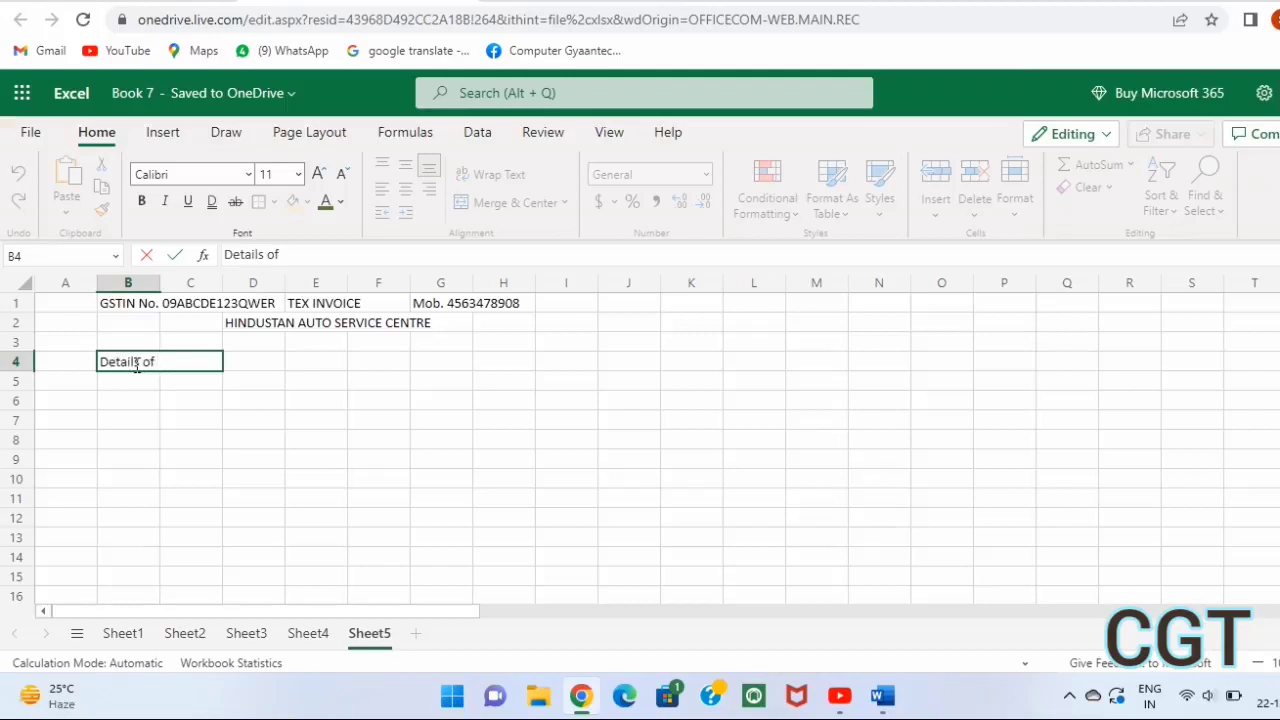
type(" Rece")
type("iver")
key("Return")
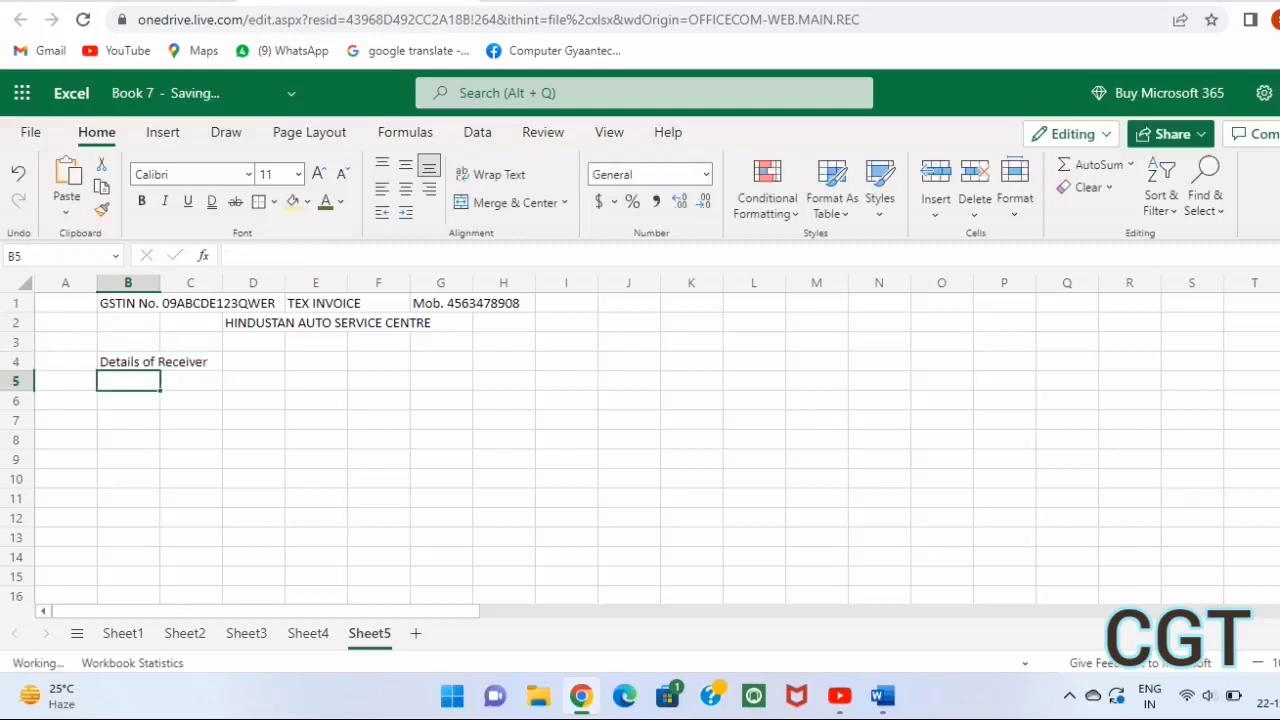
Add dotted 'Name', 'Address' and 'Aadhar No.' lines in B5 to B7
type("nam")
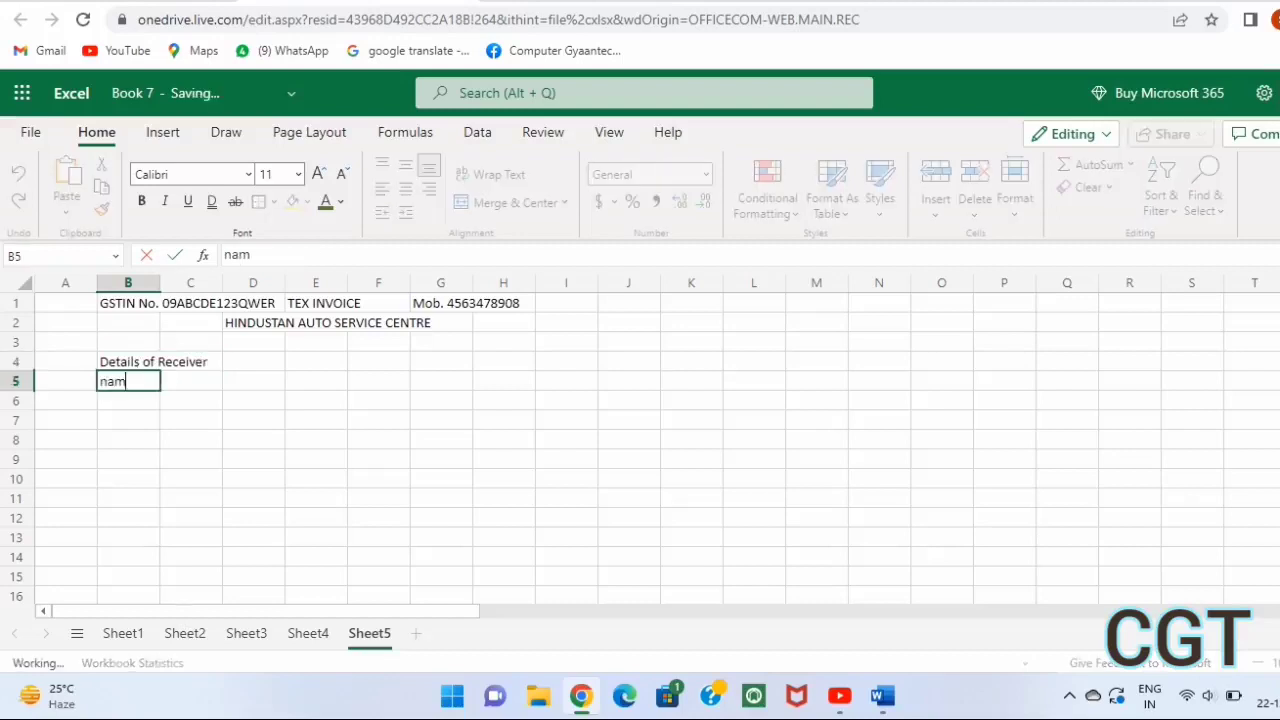
key("BackSpace")
key("BackSpace")
key("BackSpace")
type("N")
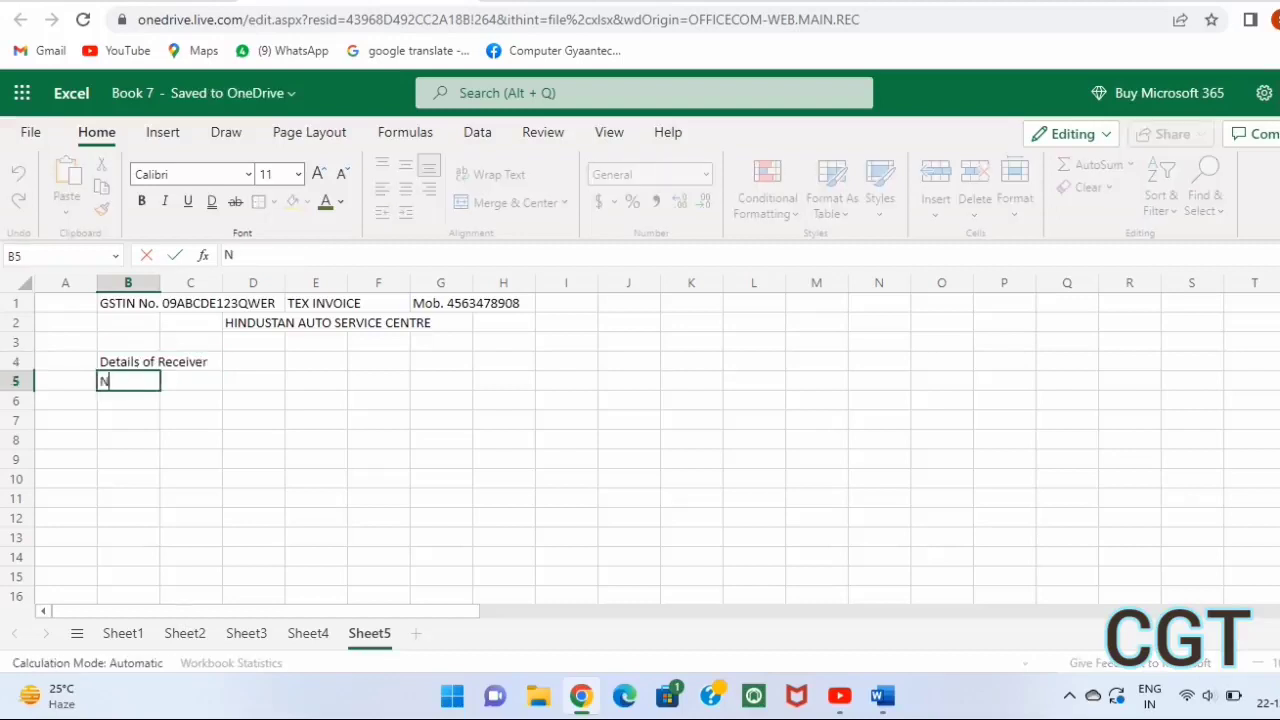
type("m")
key("BackSpace")
type("am")
type("e")
type(" .............")
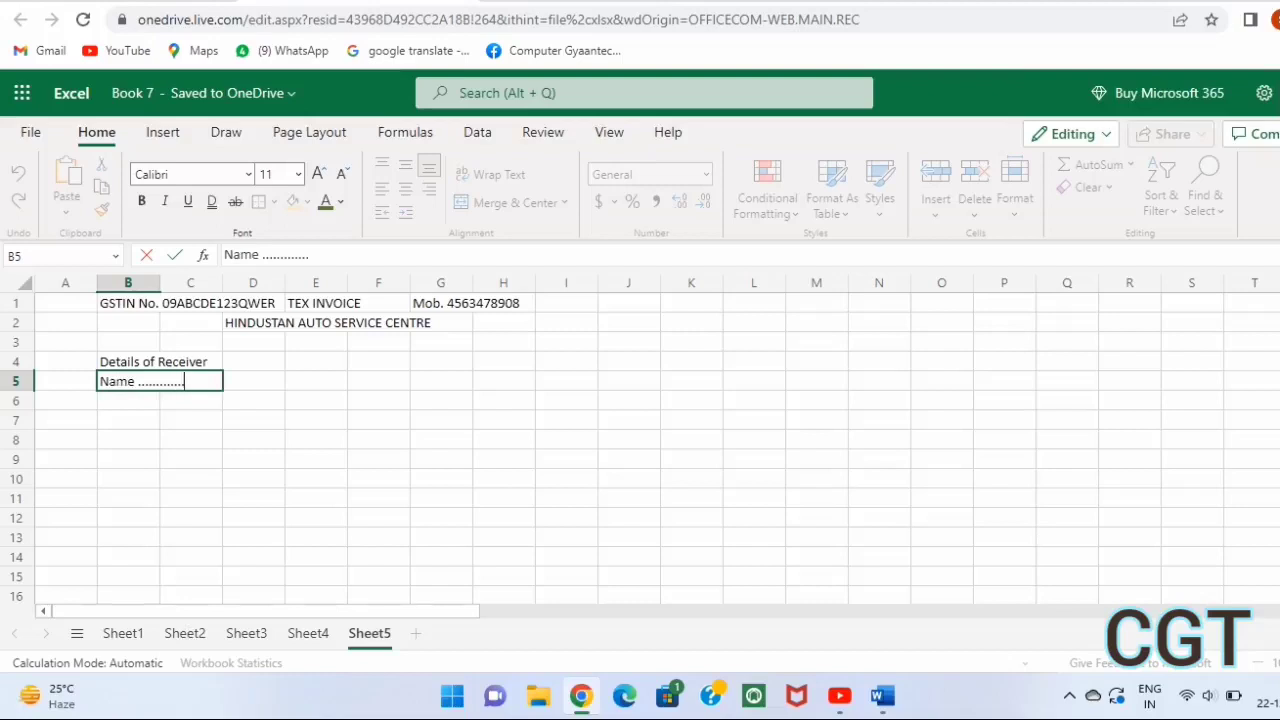
type("...")
key("Return")
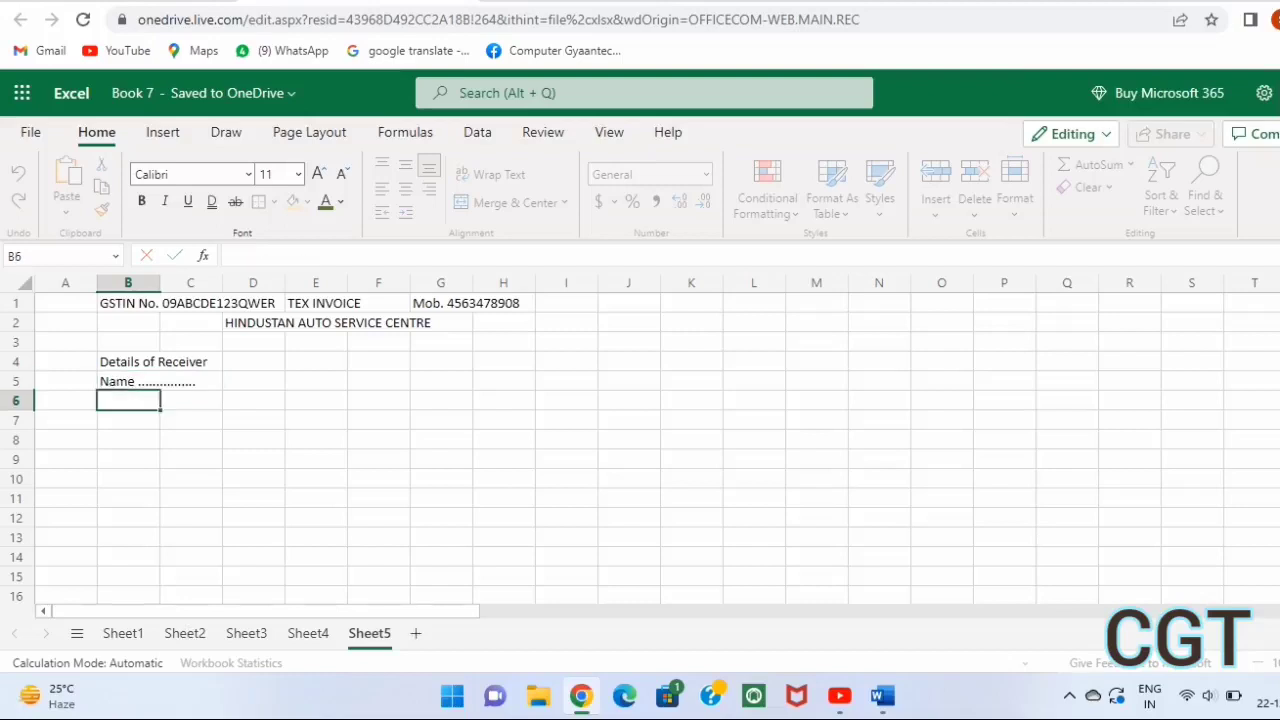
type("A")
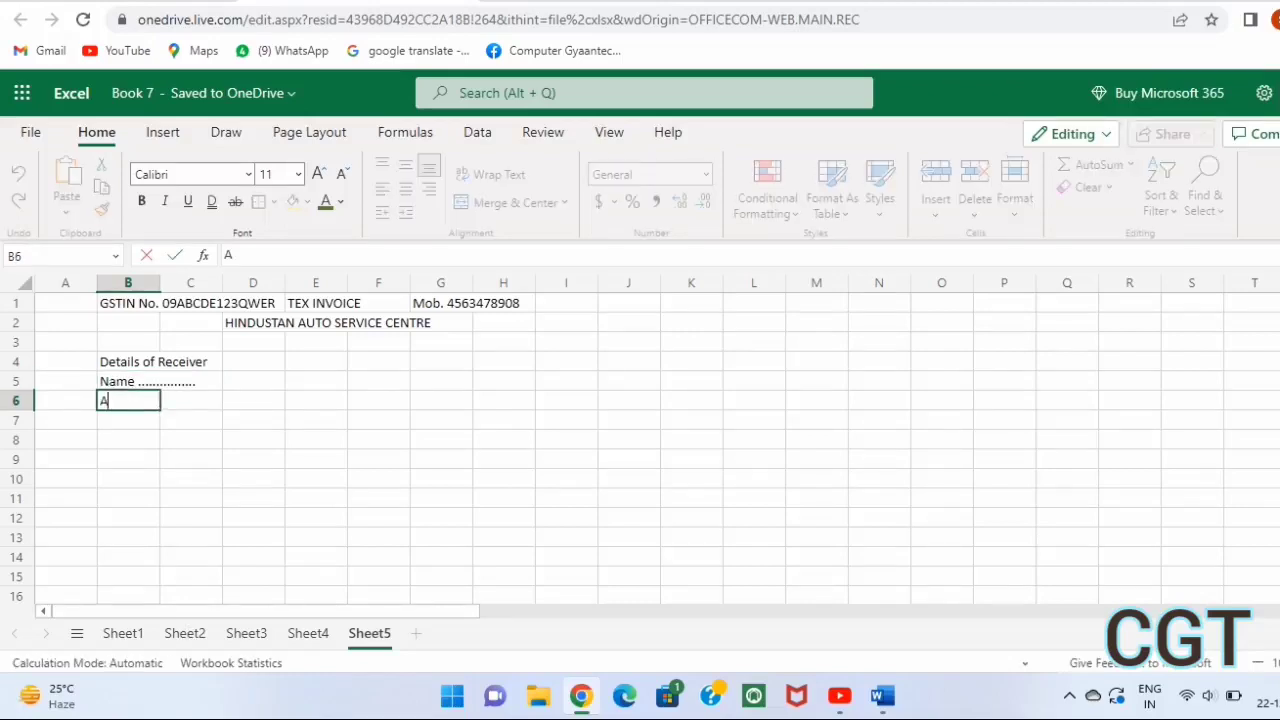
type("ddress")
type(" .........")
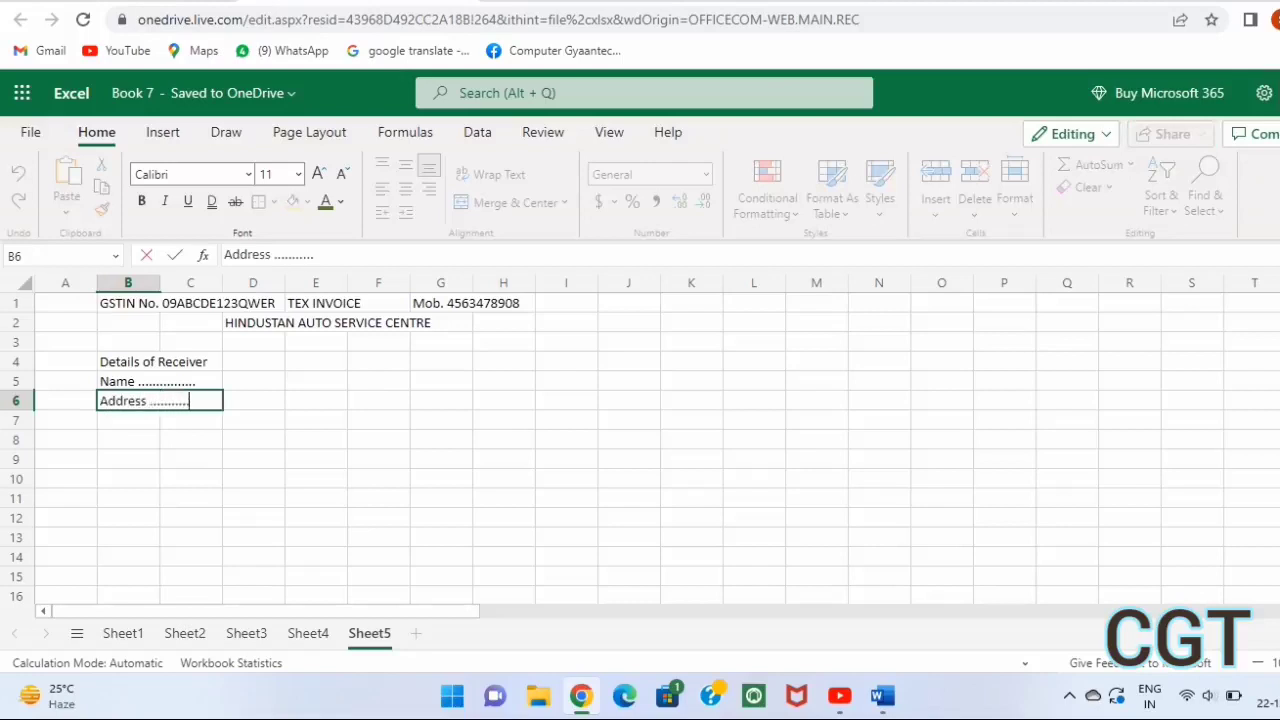
type("....")
key("Return")
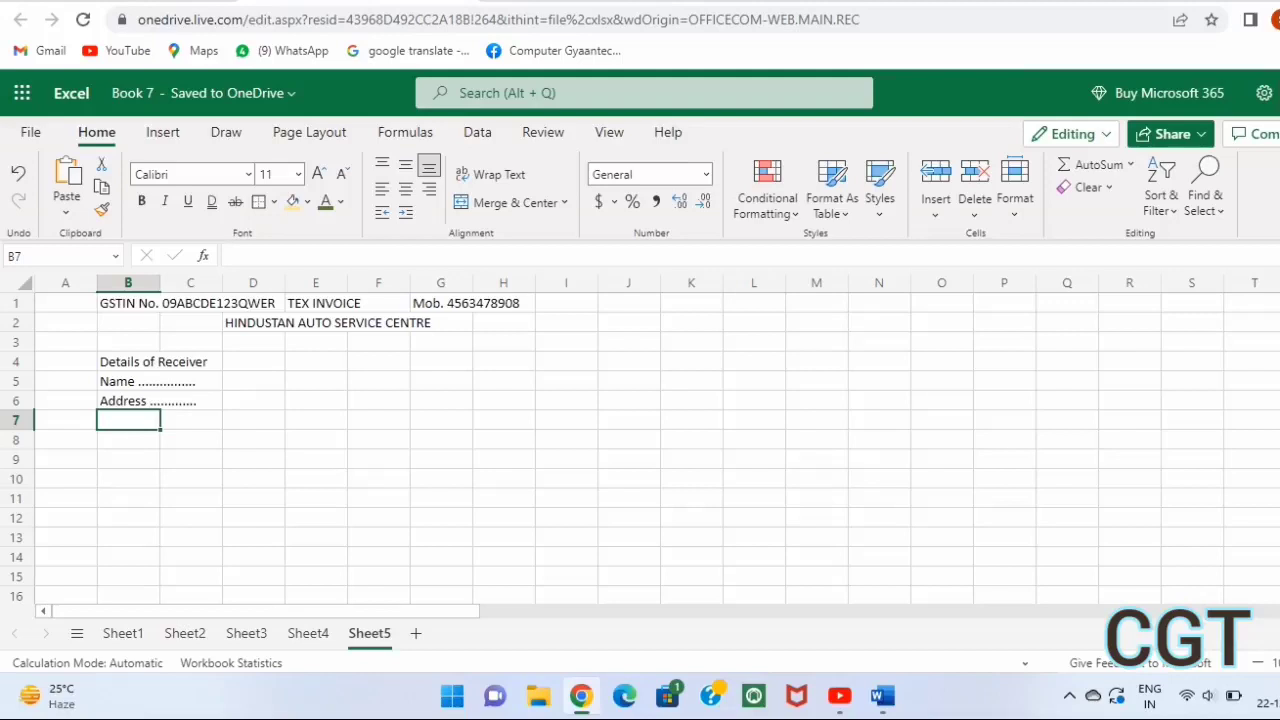
type("a")
key("BackSpace")
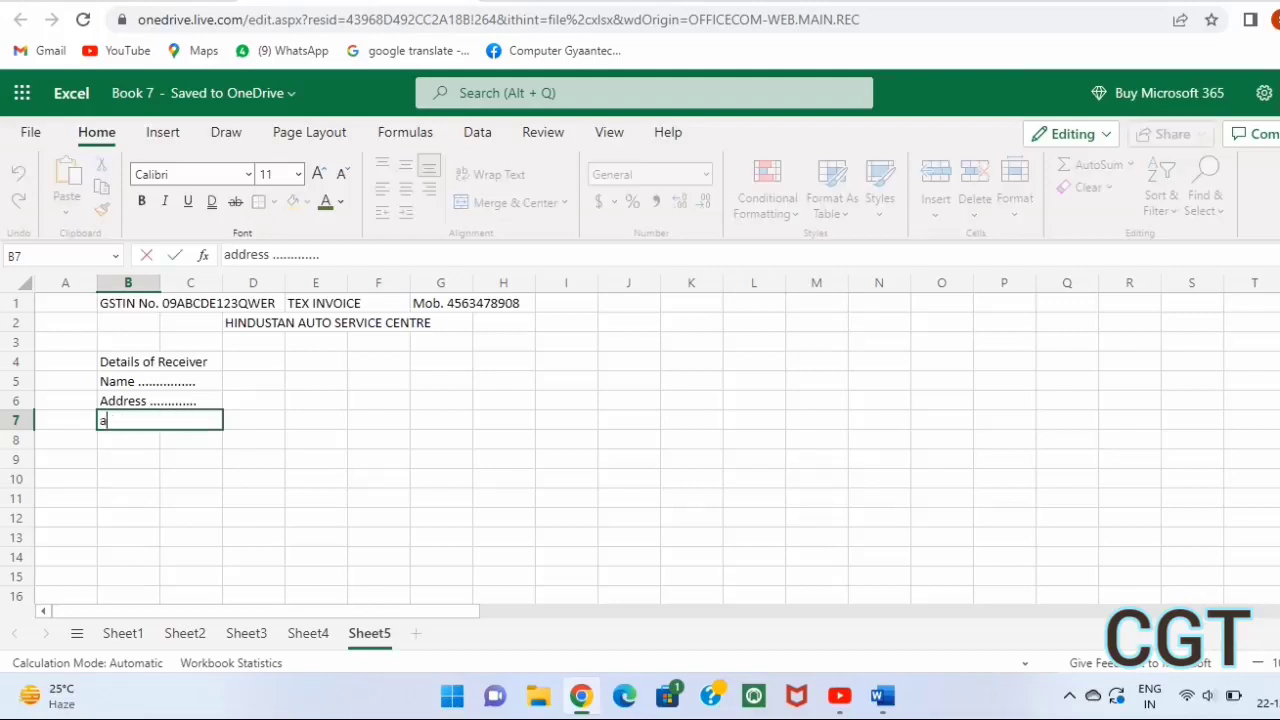
type("Aadhar ")
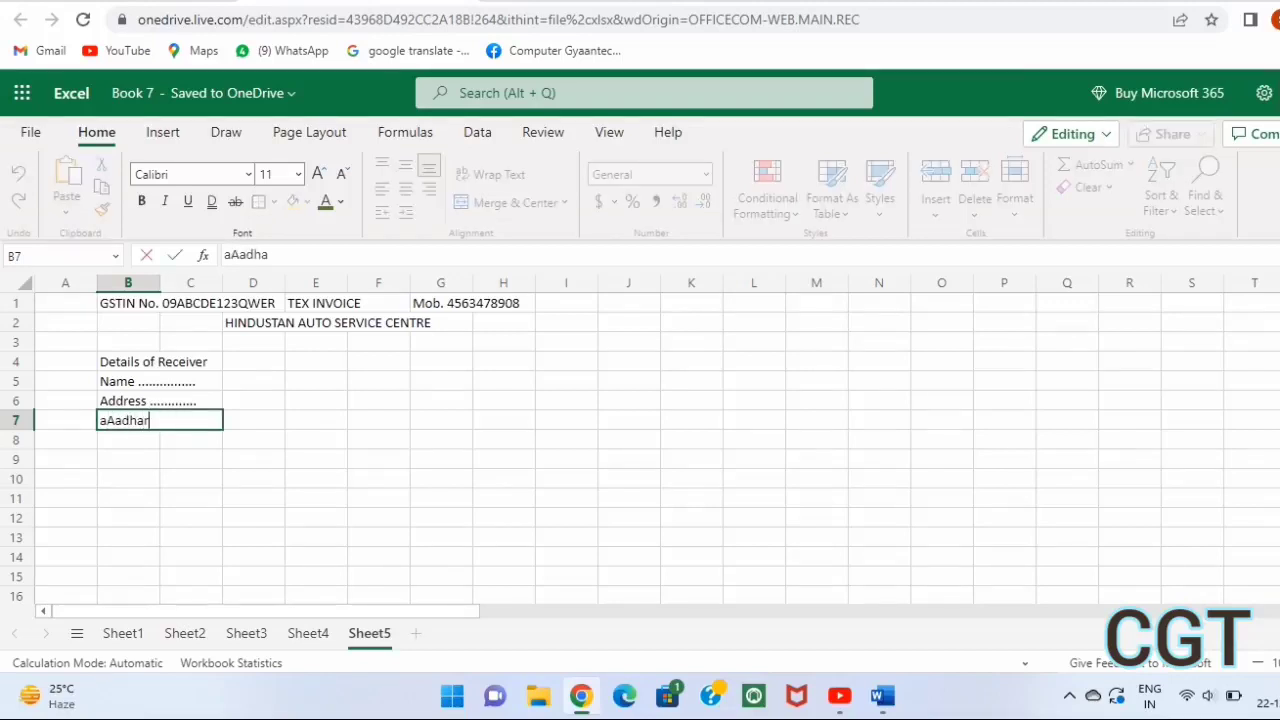
type("No")
type(".")
type(" ........")
Enter 'Serial No. .......' in E4 and 'Date of Issue ..........' in E6
left_click(332, 358)
type("S")
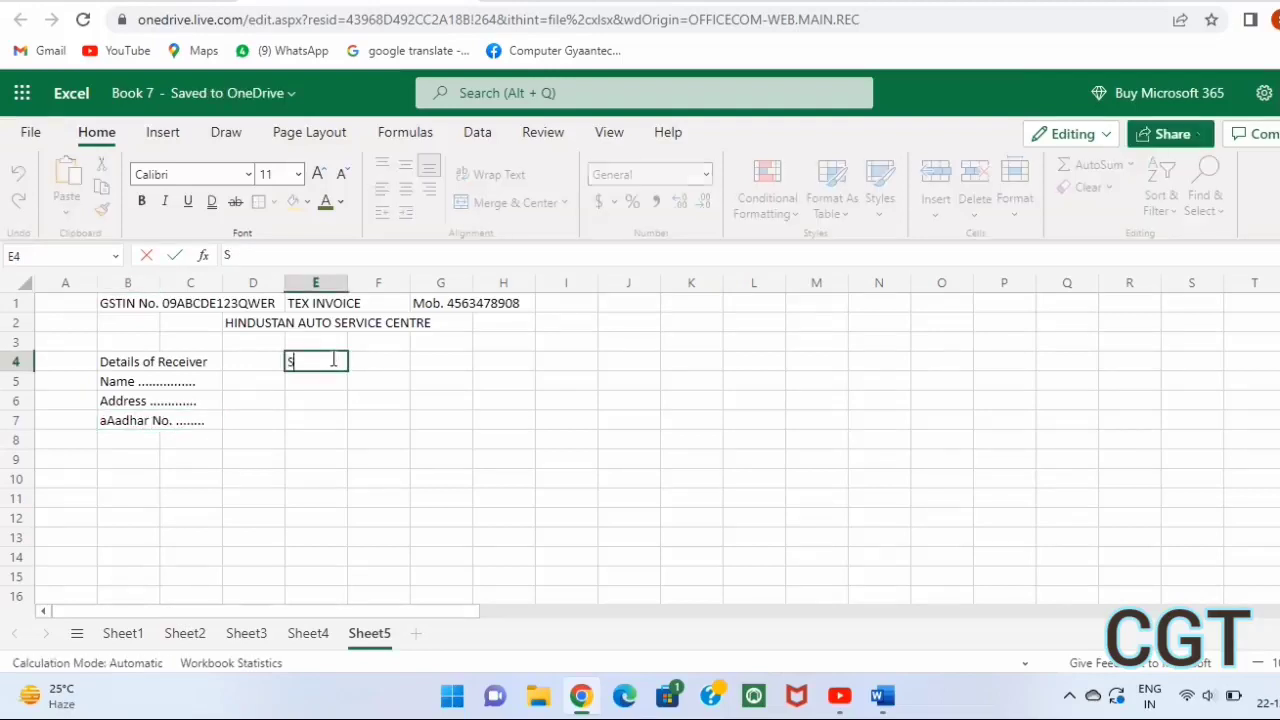
type("erial ")
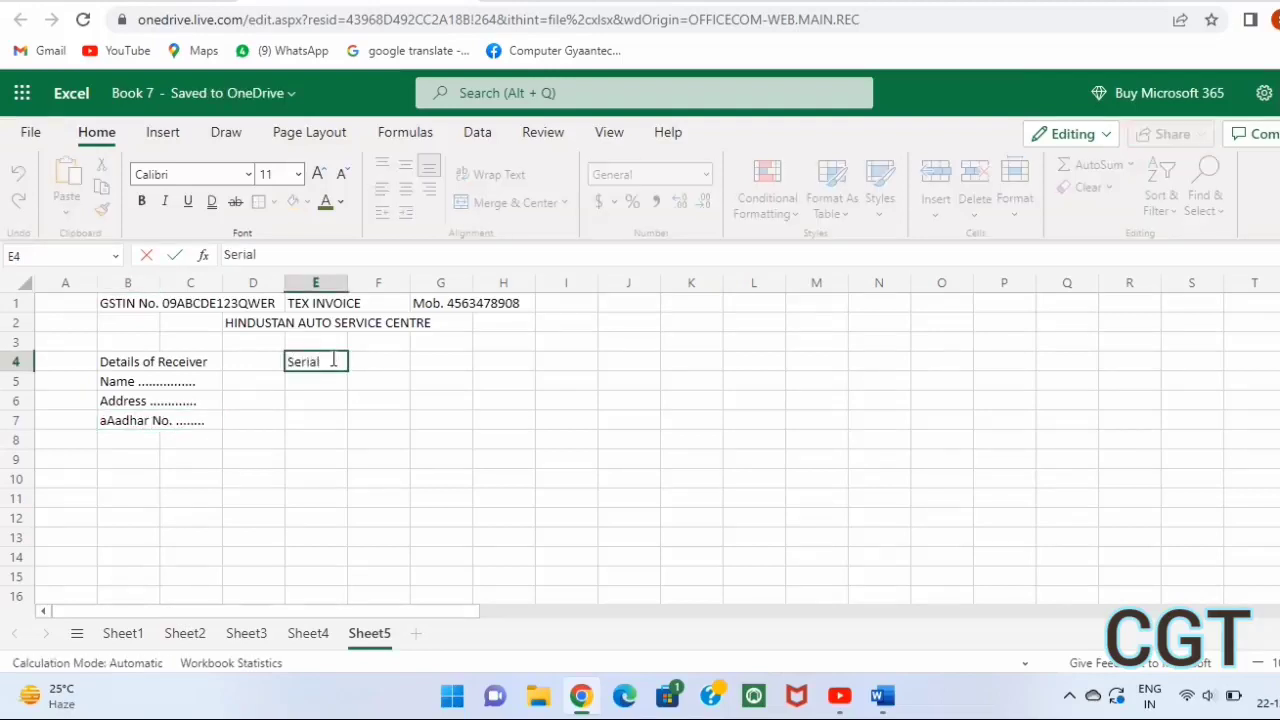
type("N")
type("o.")
type(" ........")
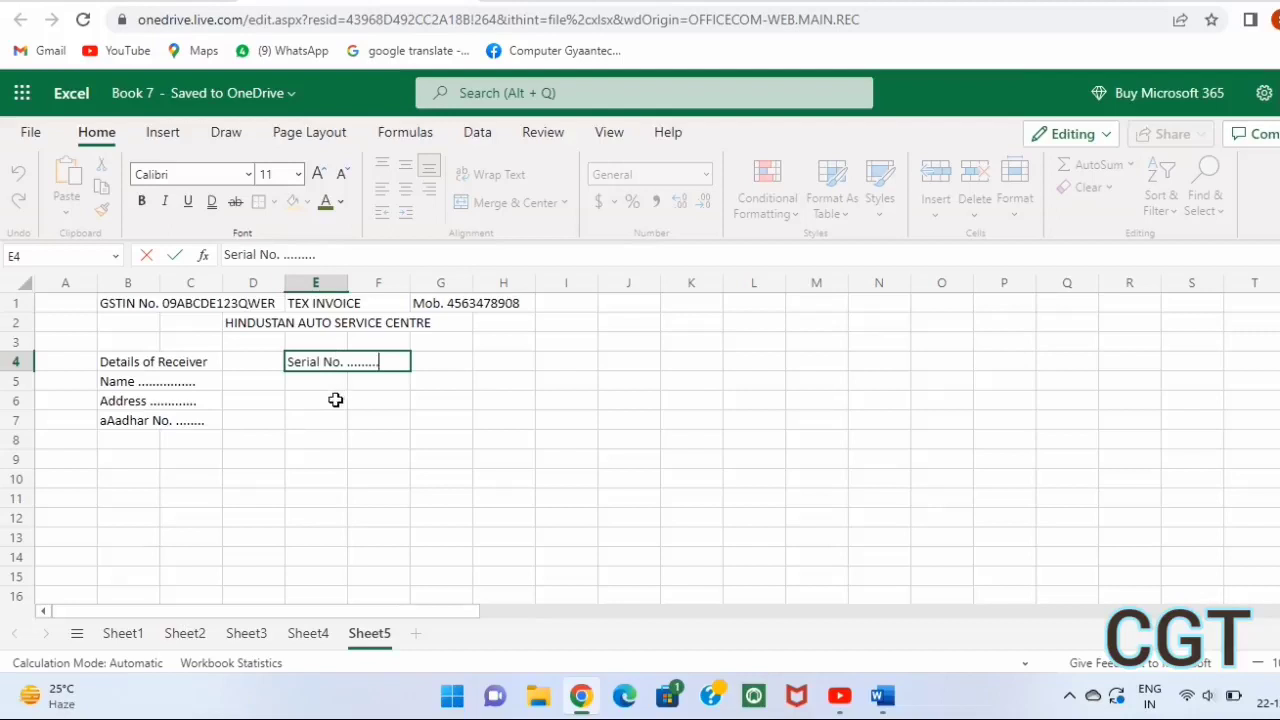
left_click(336, 400)
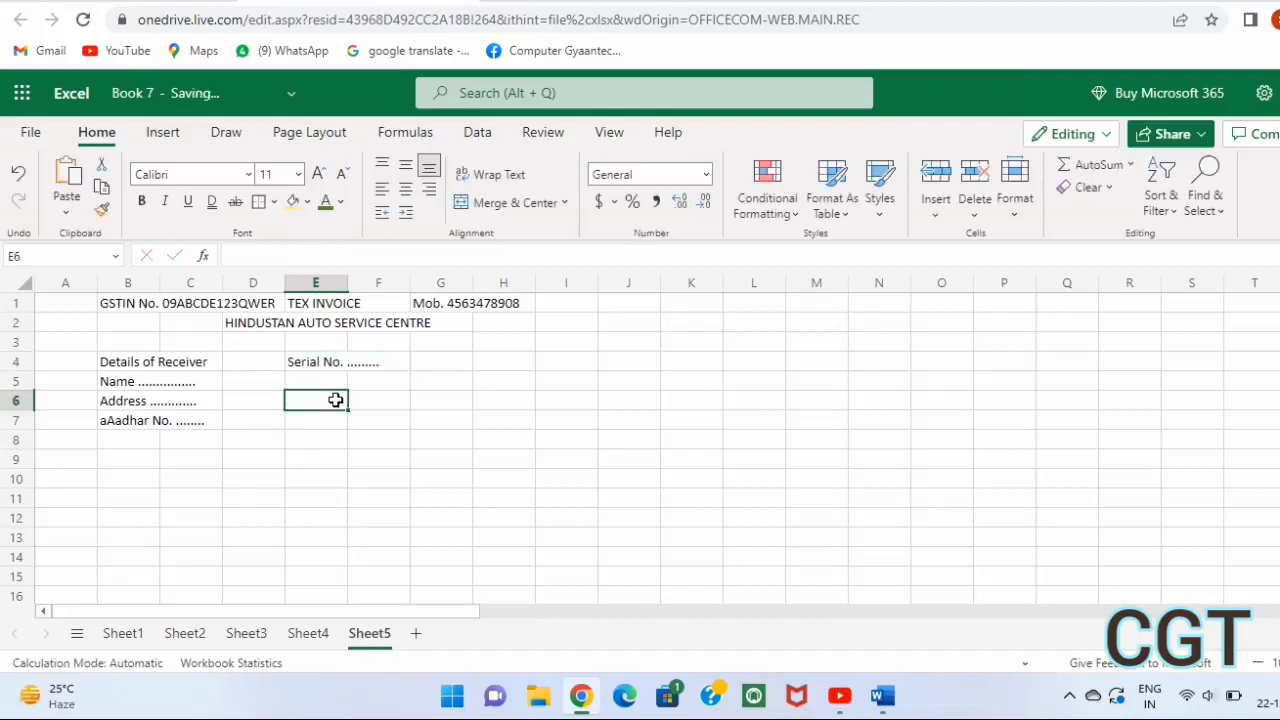
type("Dt")
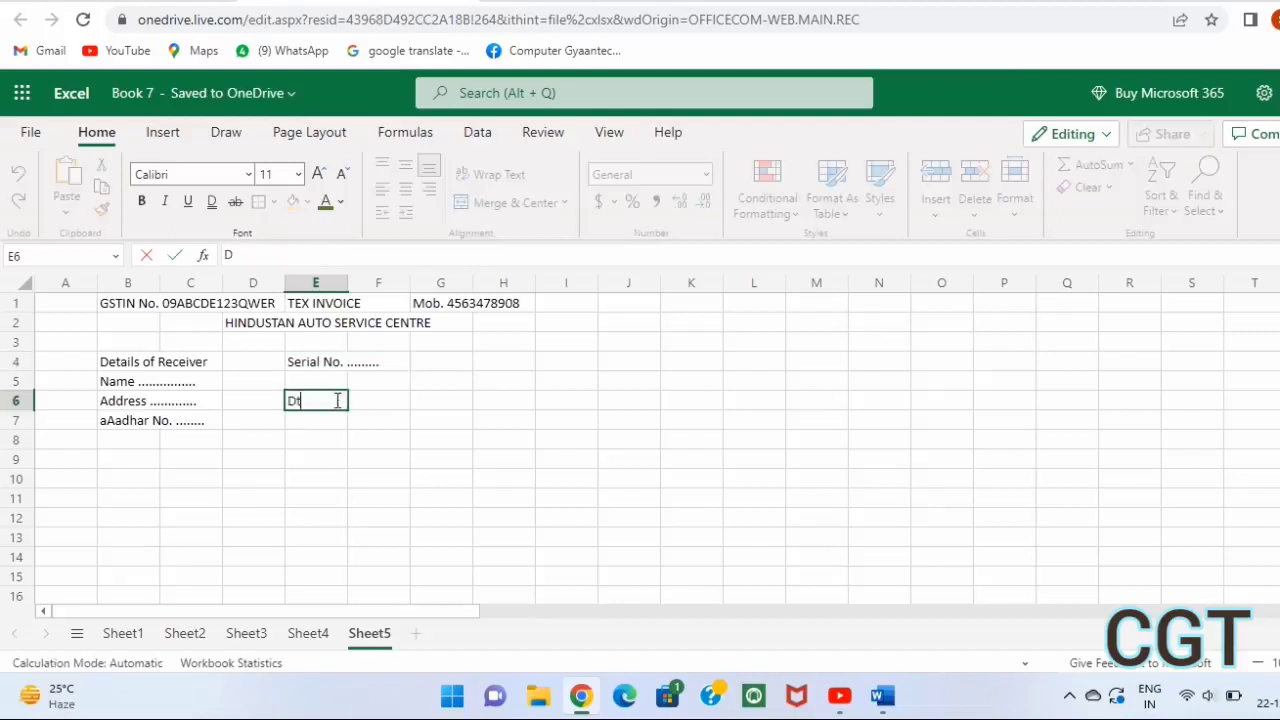
type("e")
key("BackSpace")
key("BackSpace")
type("ate of")
type(" Issue")
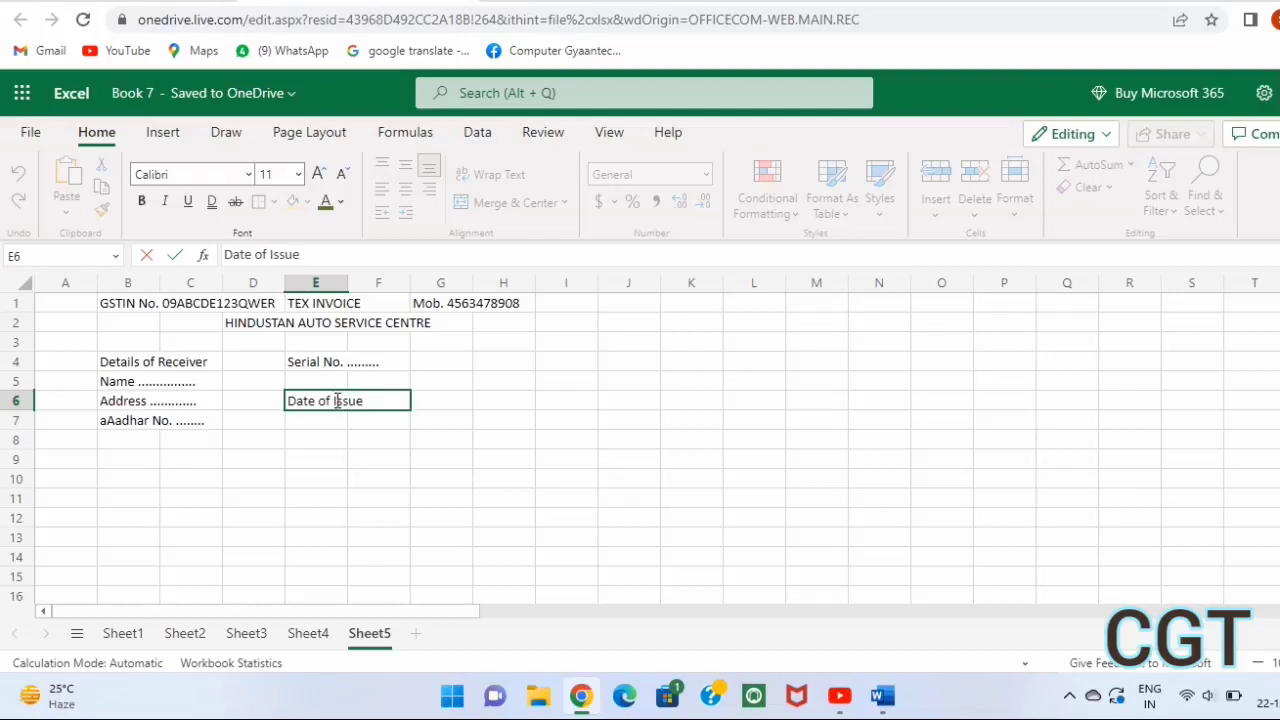
type(" ......")
type("....")
key("Return")
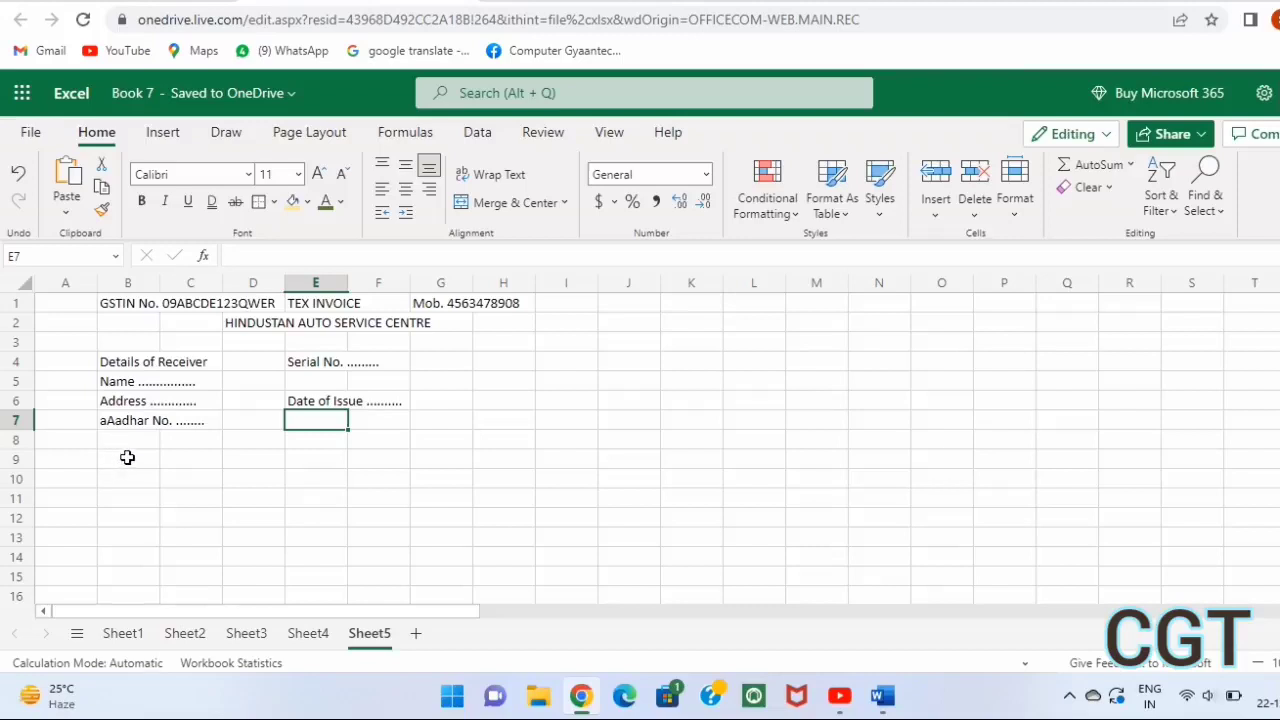
Enter headings Sr. No., Description of Product, QTY., Rate and Amount in B9, C9, F9, G9, H9
left_click(127, 457)
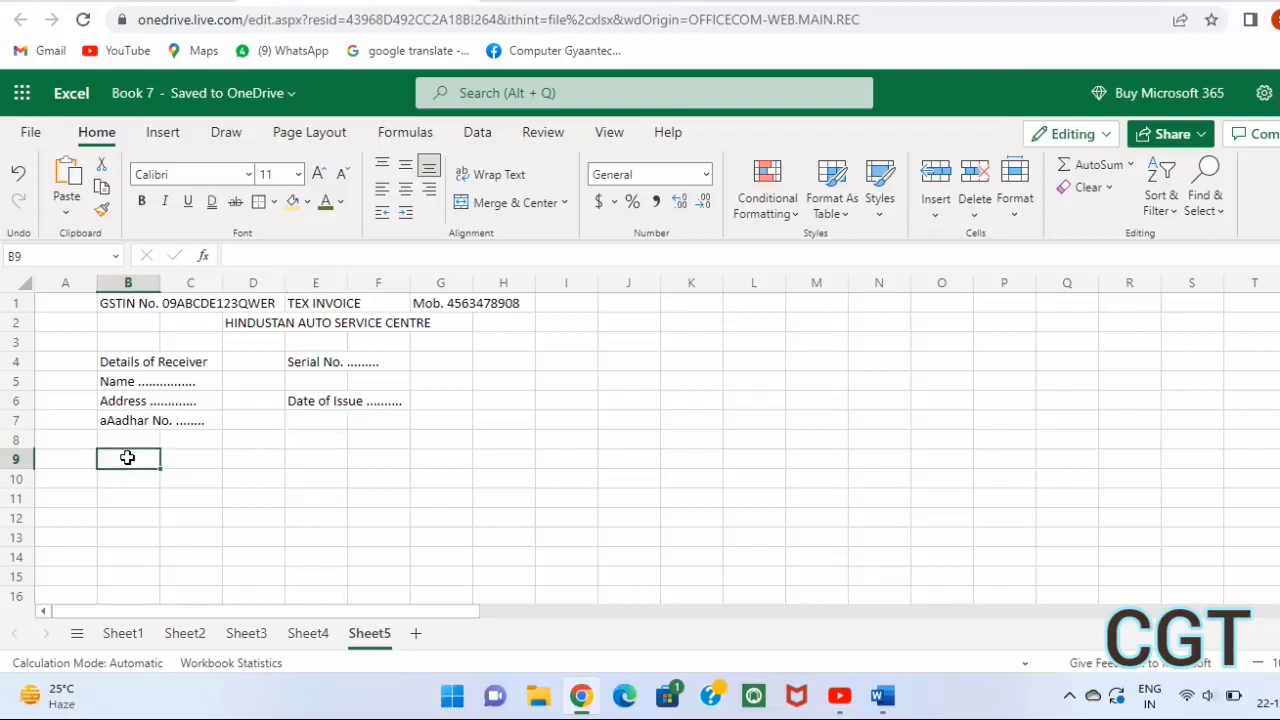
type("Sr")
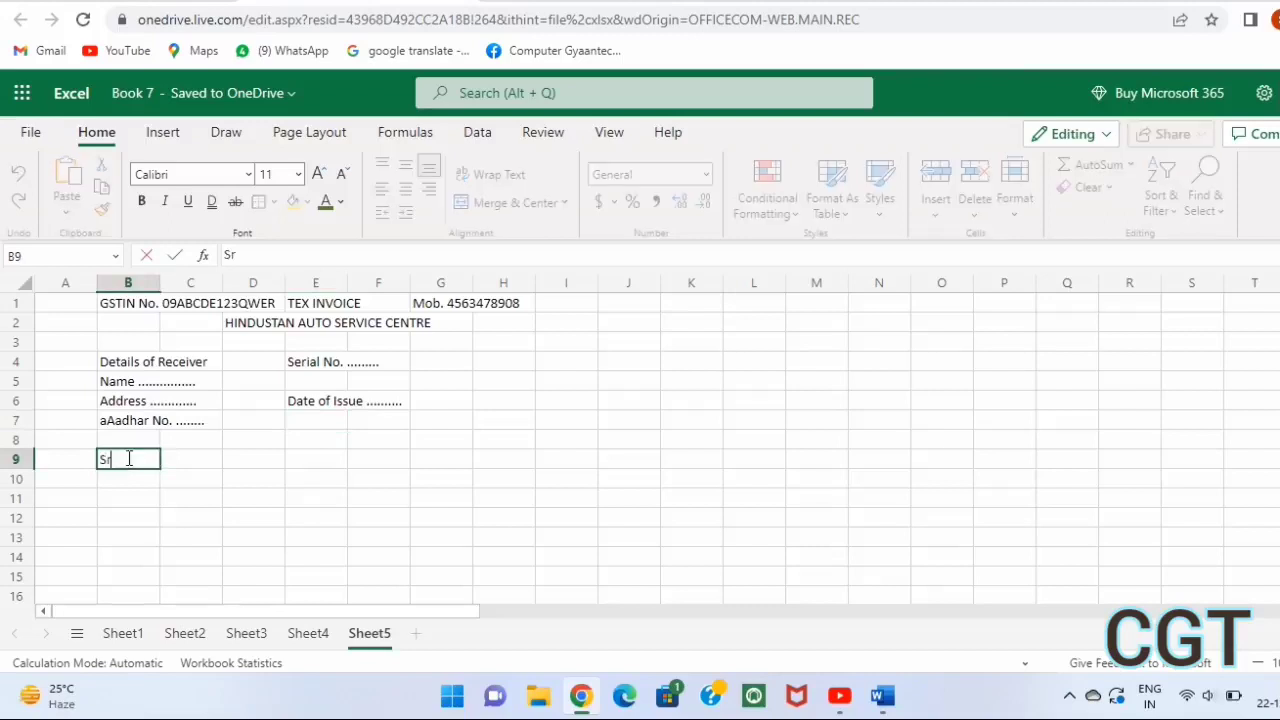
type(".")
type(" N")
type("o.")
left_click(199, 461)
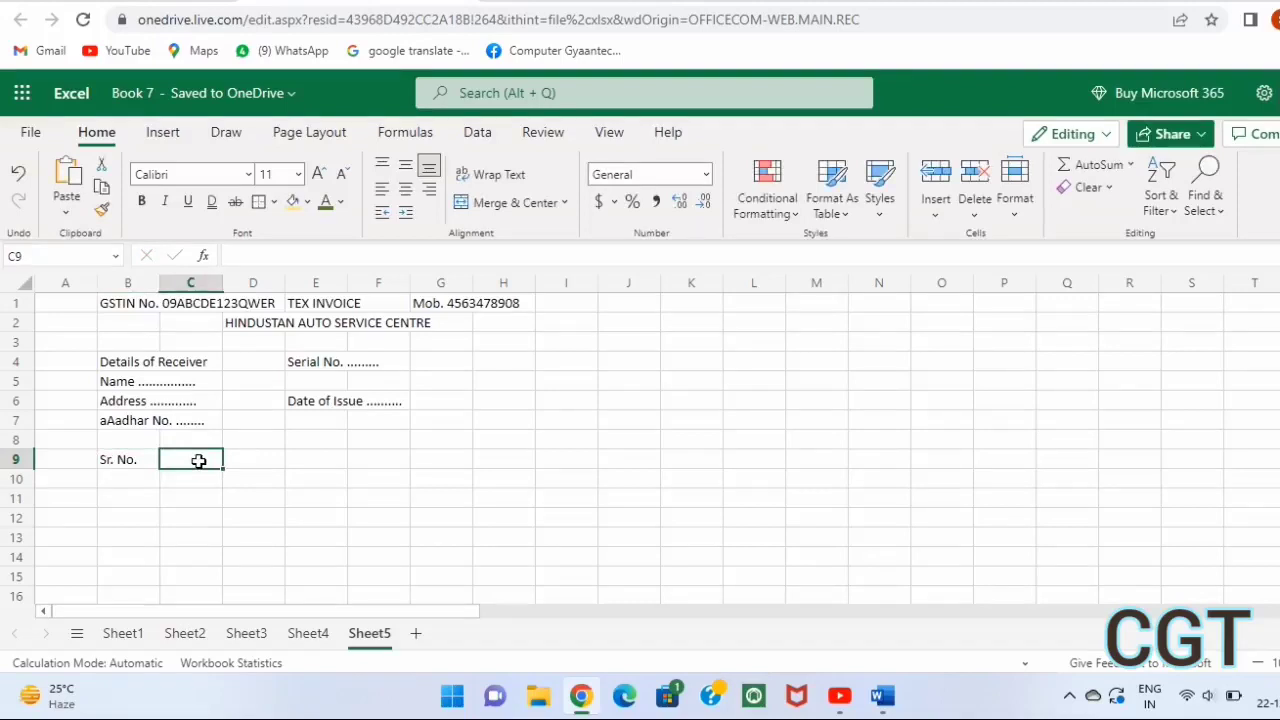
type("D")
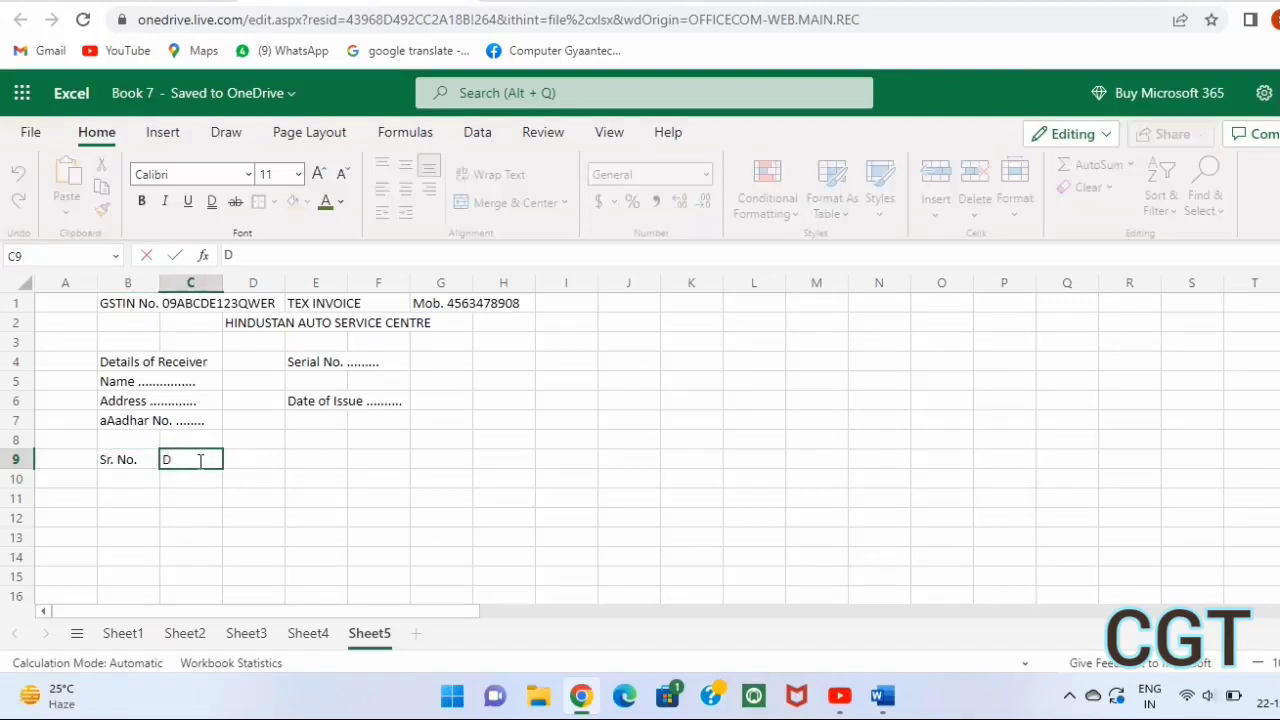
type("escr")
type("iption ")
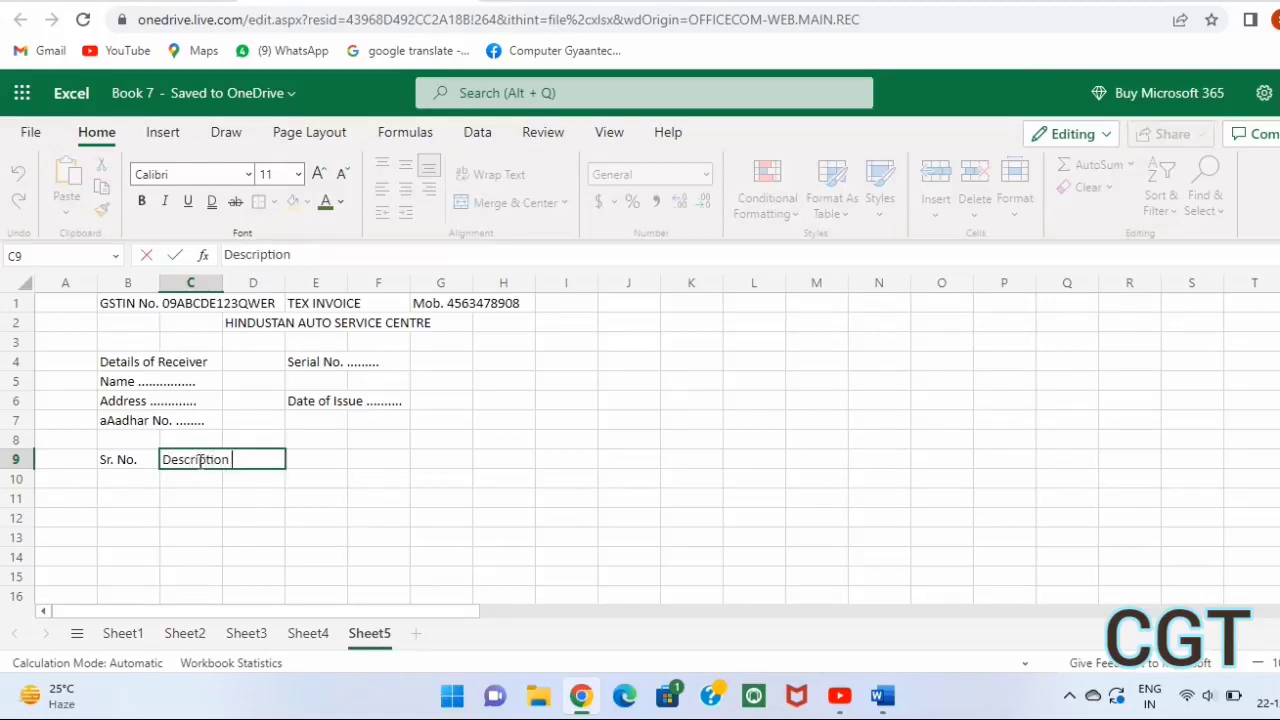
type("of ")
type("P")
type("roduc")
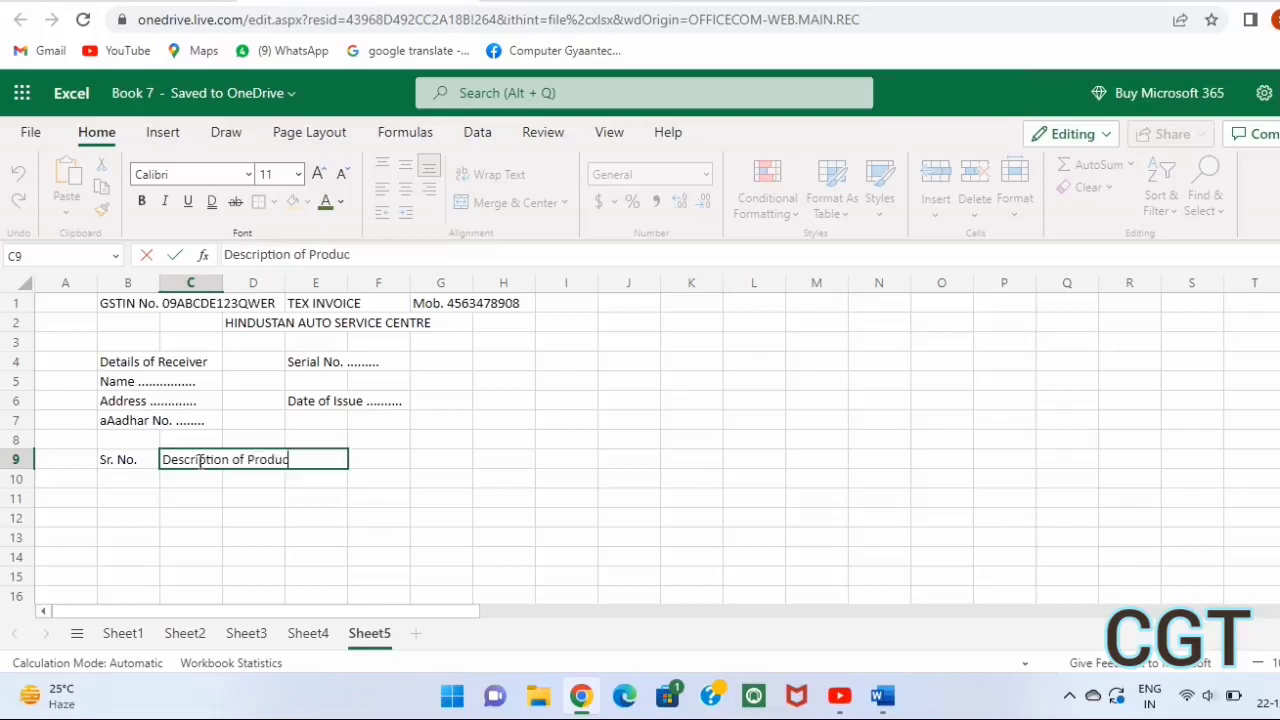
type("t")
left_click(383, 460)
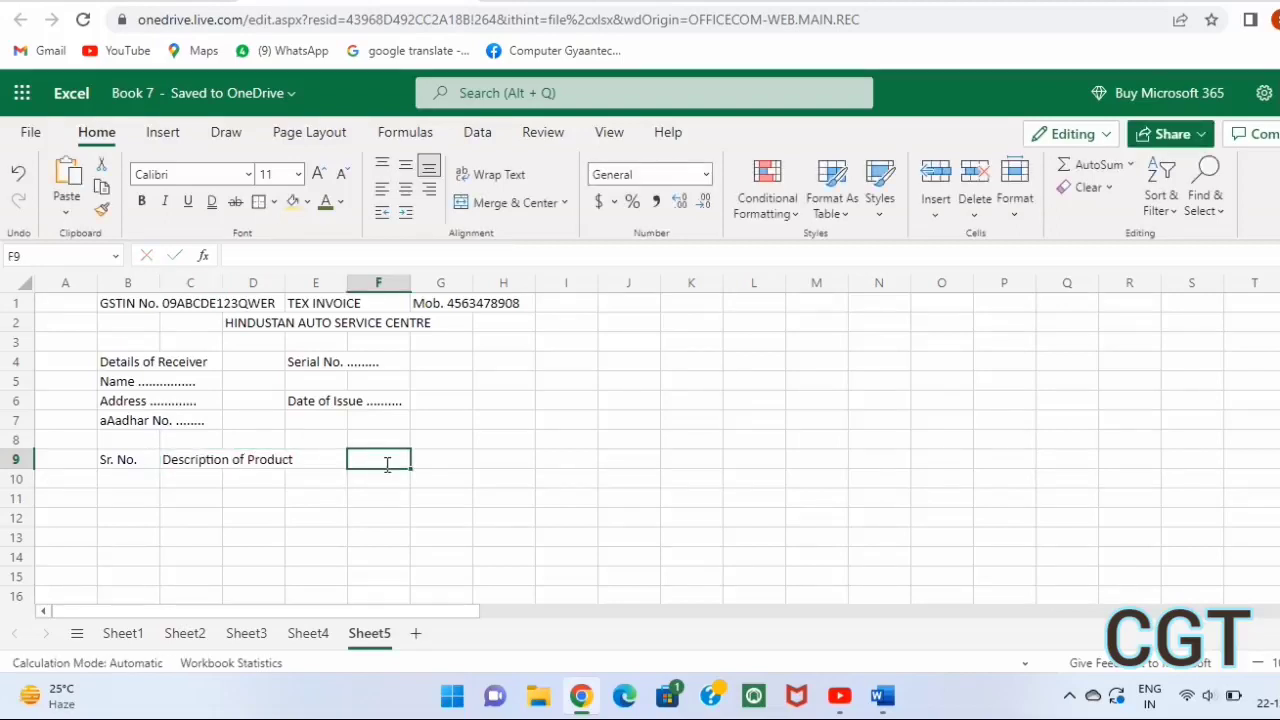
type("QTY.")
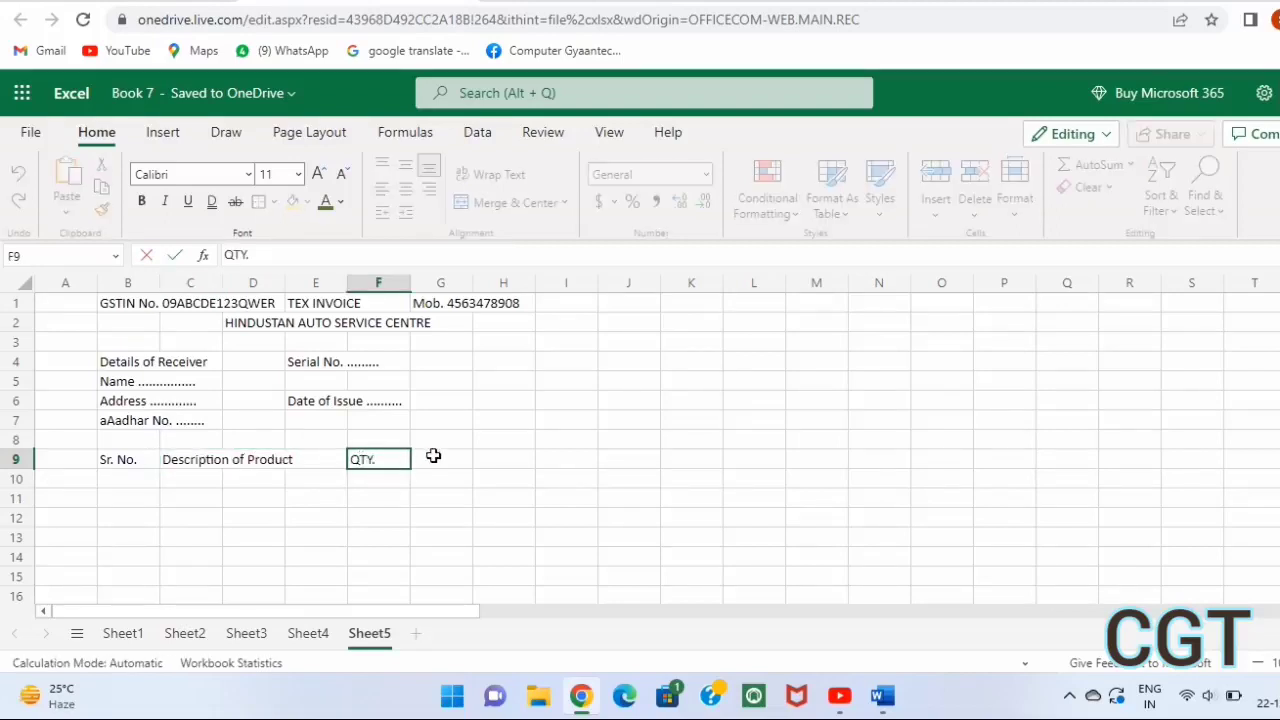
left_click(433, 455)
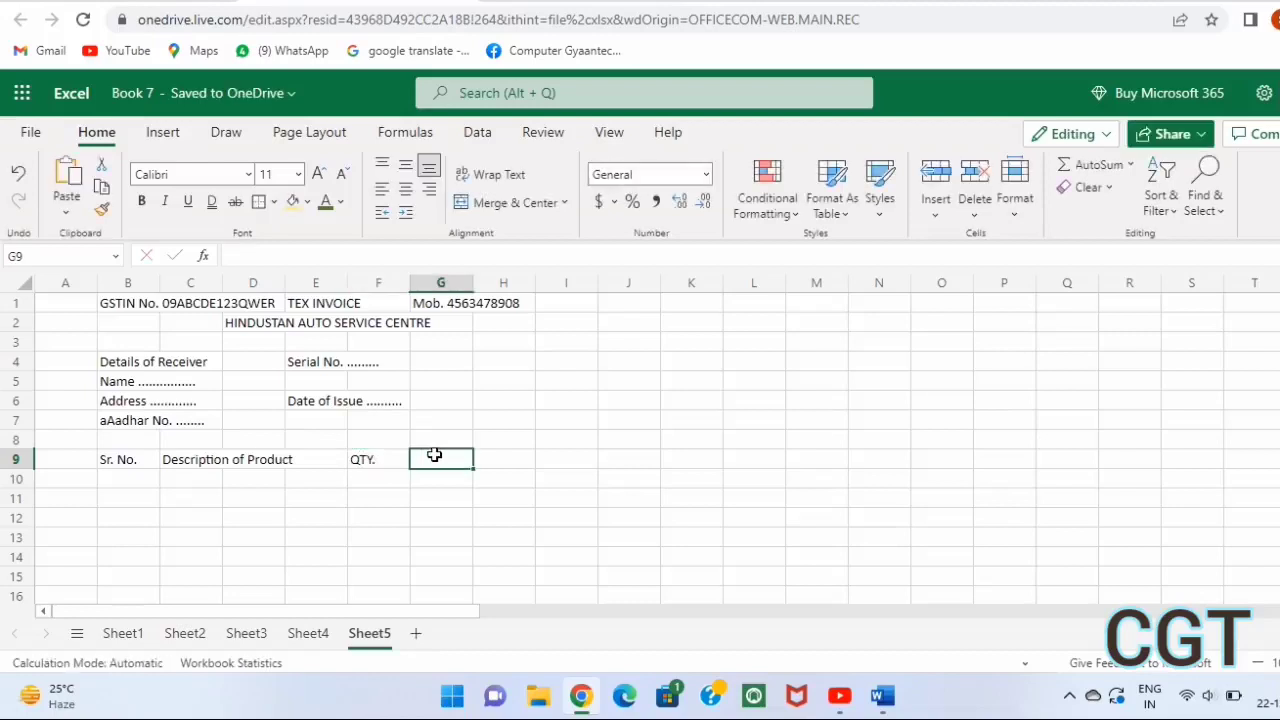
type("Rate")
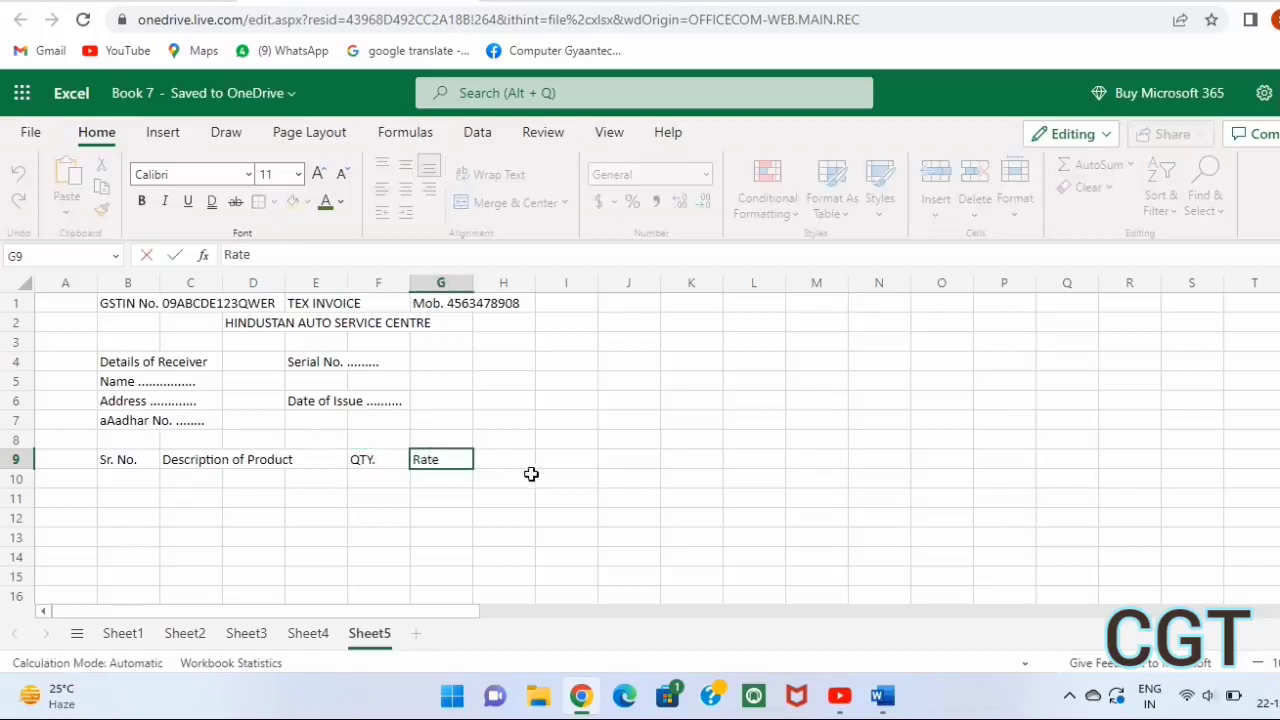
left_click(510, 461)
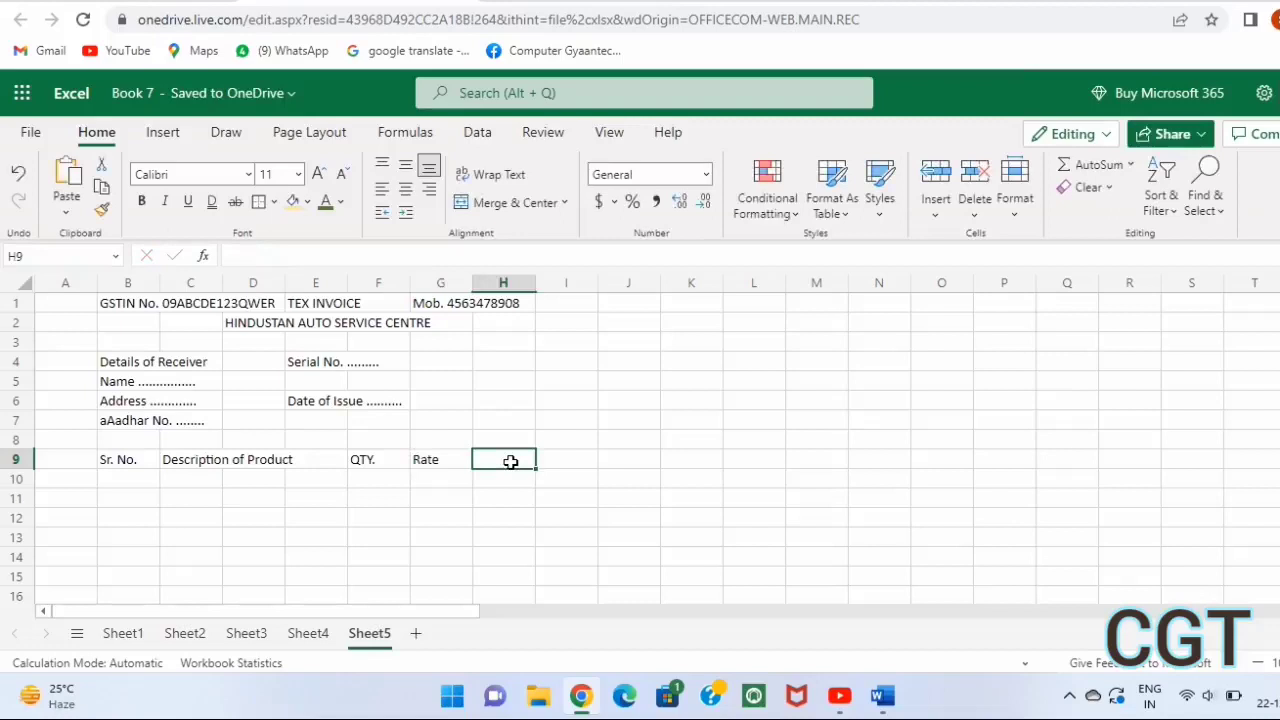
type("A")
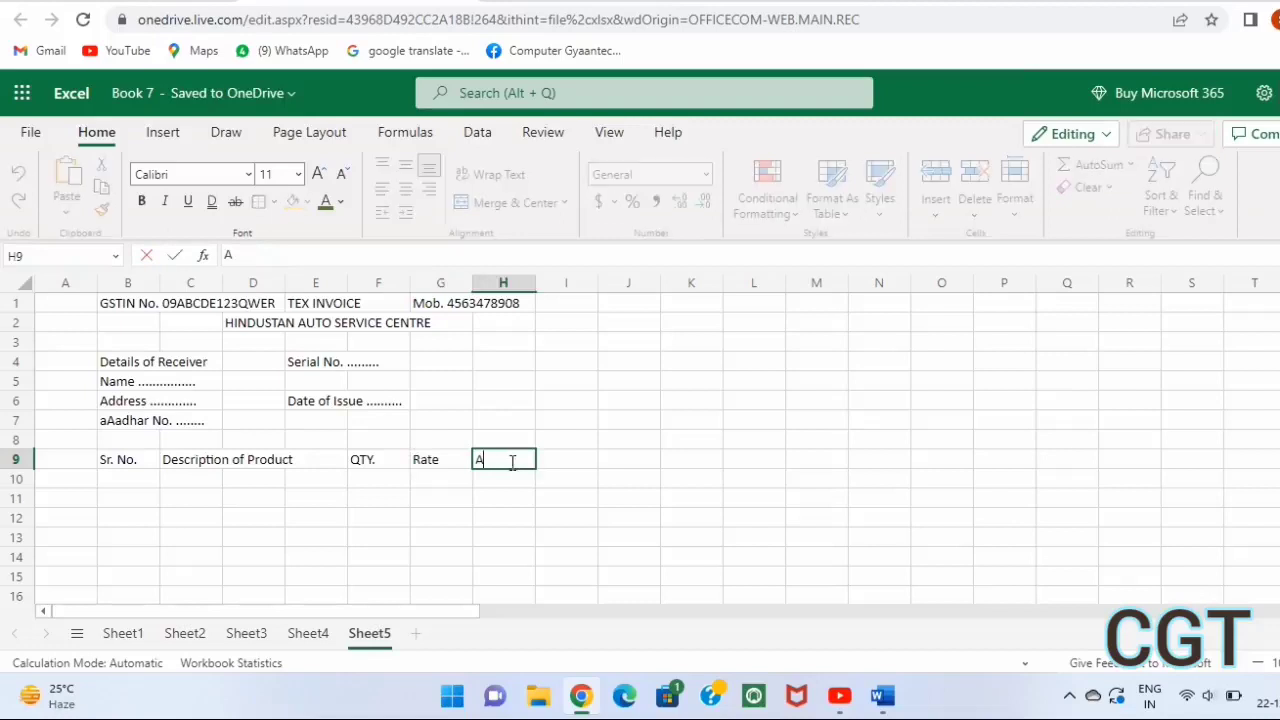
type("mount")
left_click(127, 537)
Scroll below the item table and select B21 for the totals block
left_click(127, 537)
scroll(127, 537, "down", 1)
left_click(127, 537)
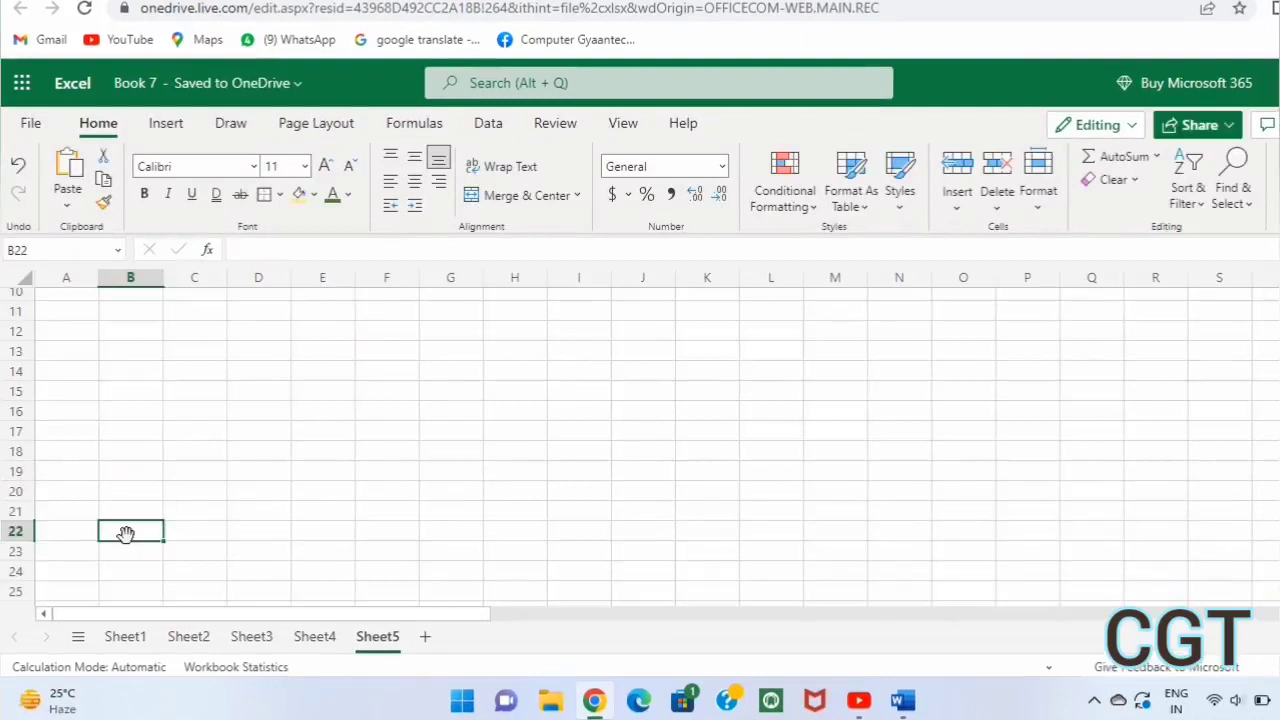
scroll(127, 537, "down", 2)
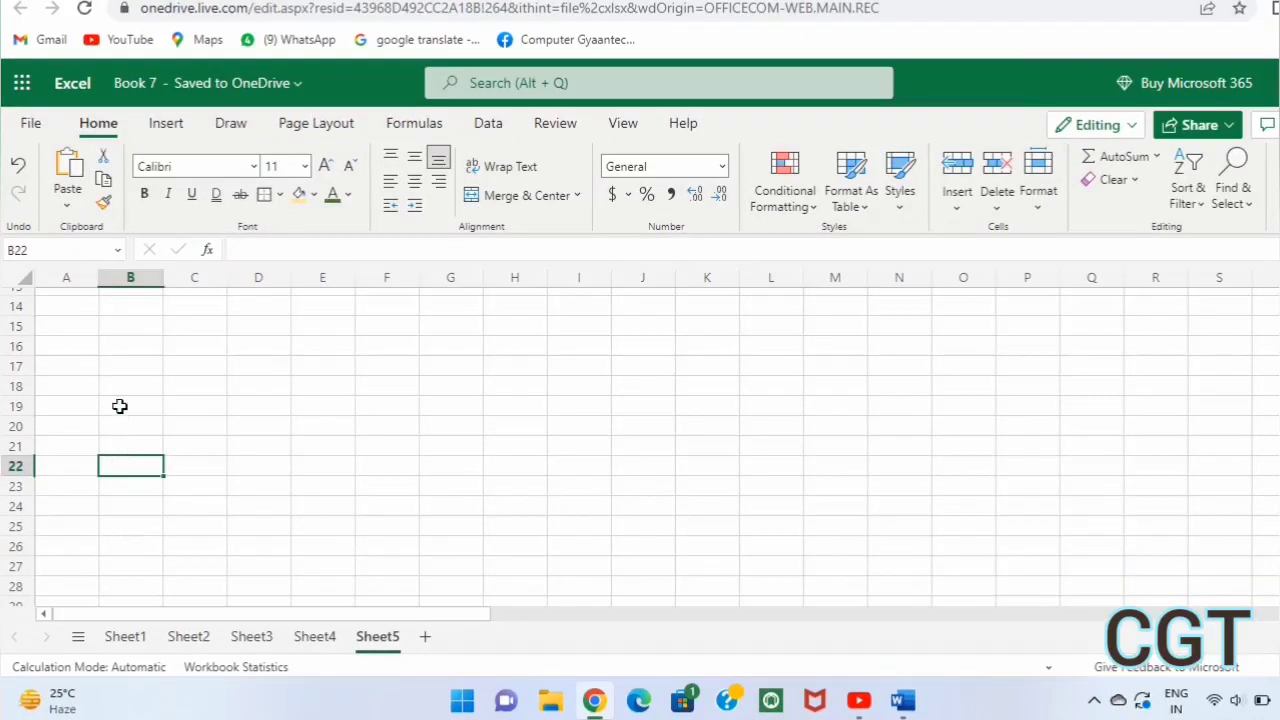
left_click(119, 406)
scroll(119, 406, "up", 3)
scroll(120, 406, "down", 2)
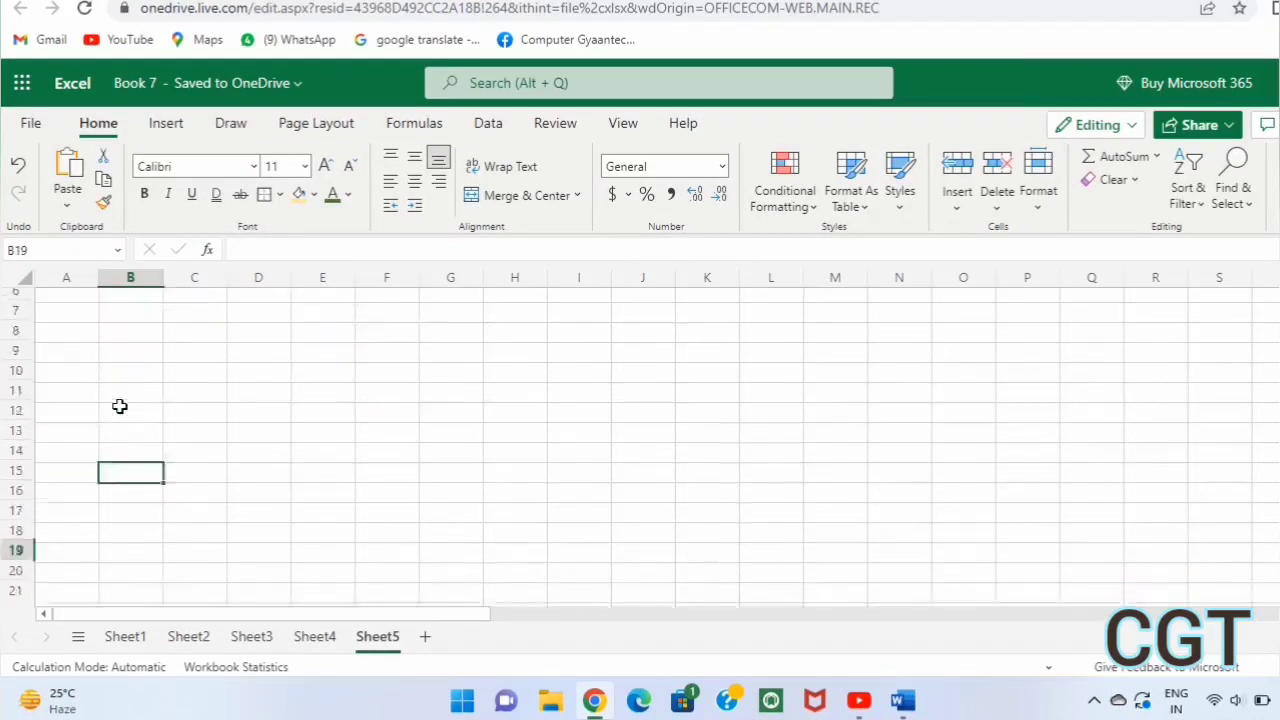
scroll(126, 443, "down", 1)
left_click(133, 473)
scroll(133, 473, "down", 2)
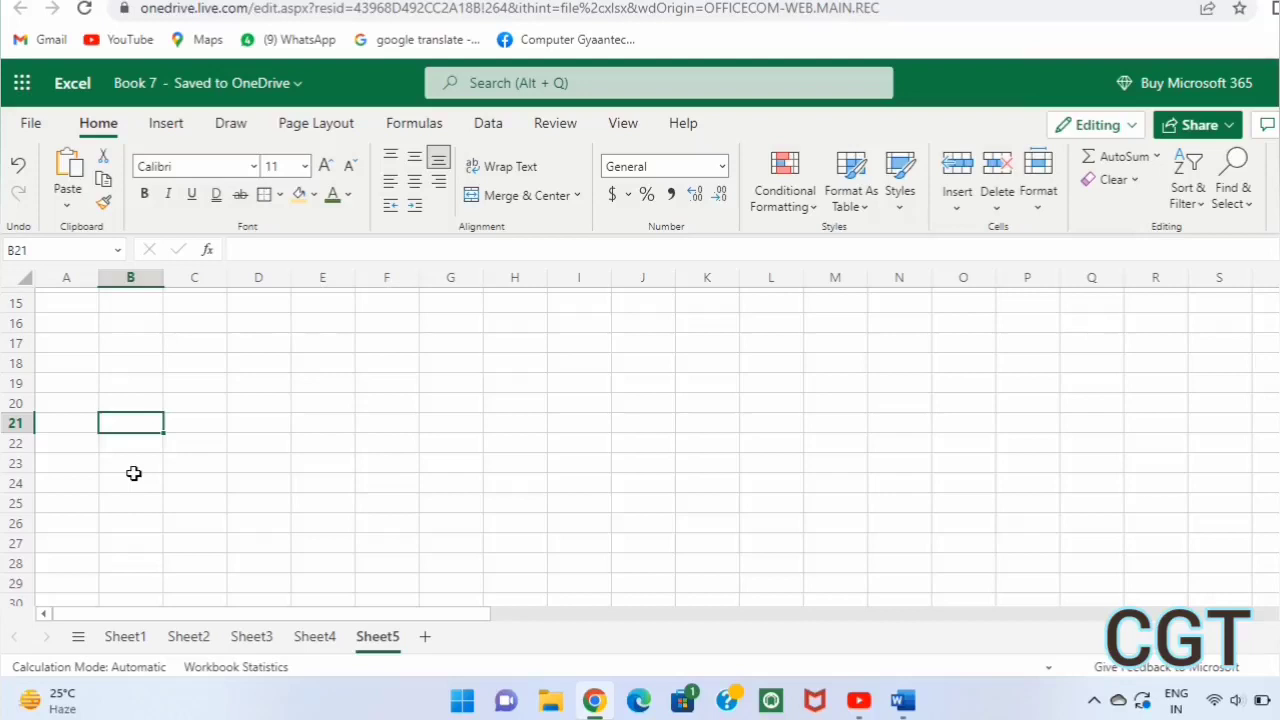
Type 'Total Invoice Amount' in B21 and 'Amount ..............' in E21
type("T")
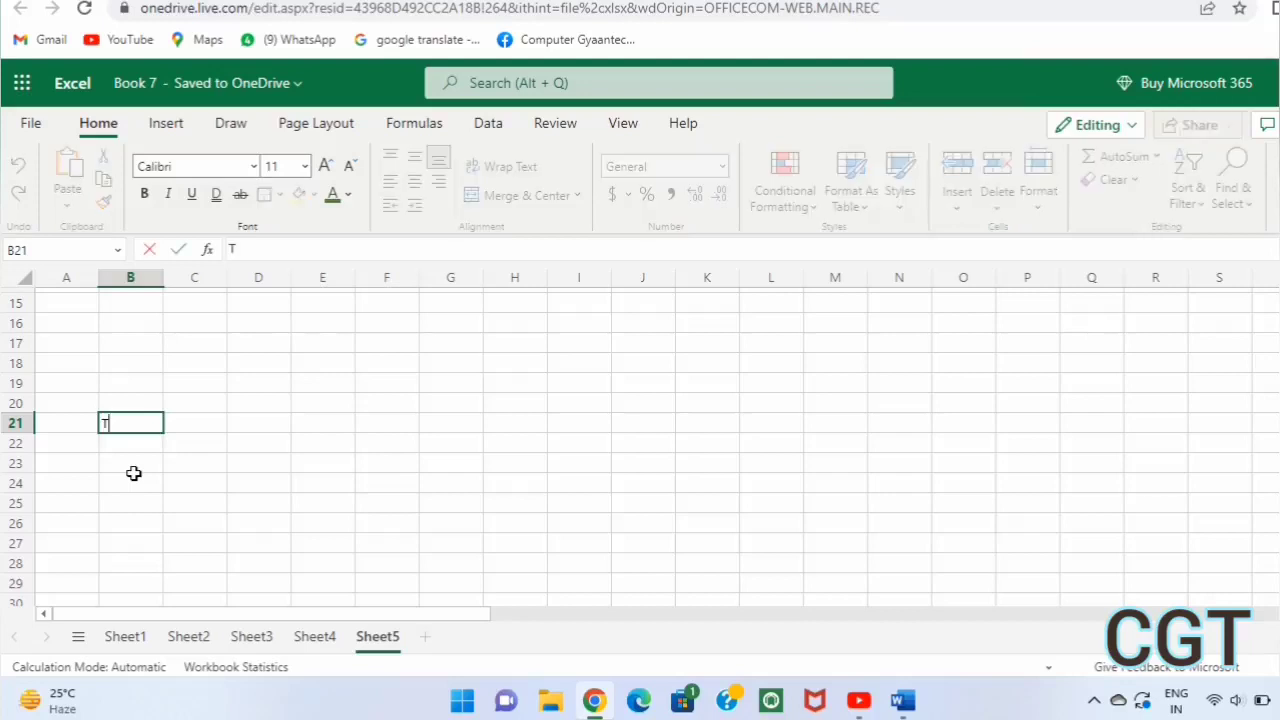
type("otal")
type(" In")
type("voi")
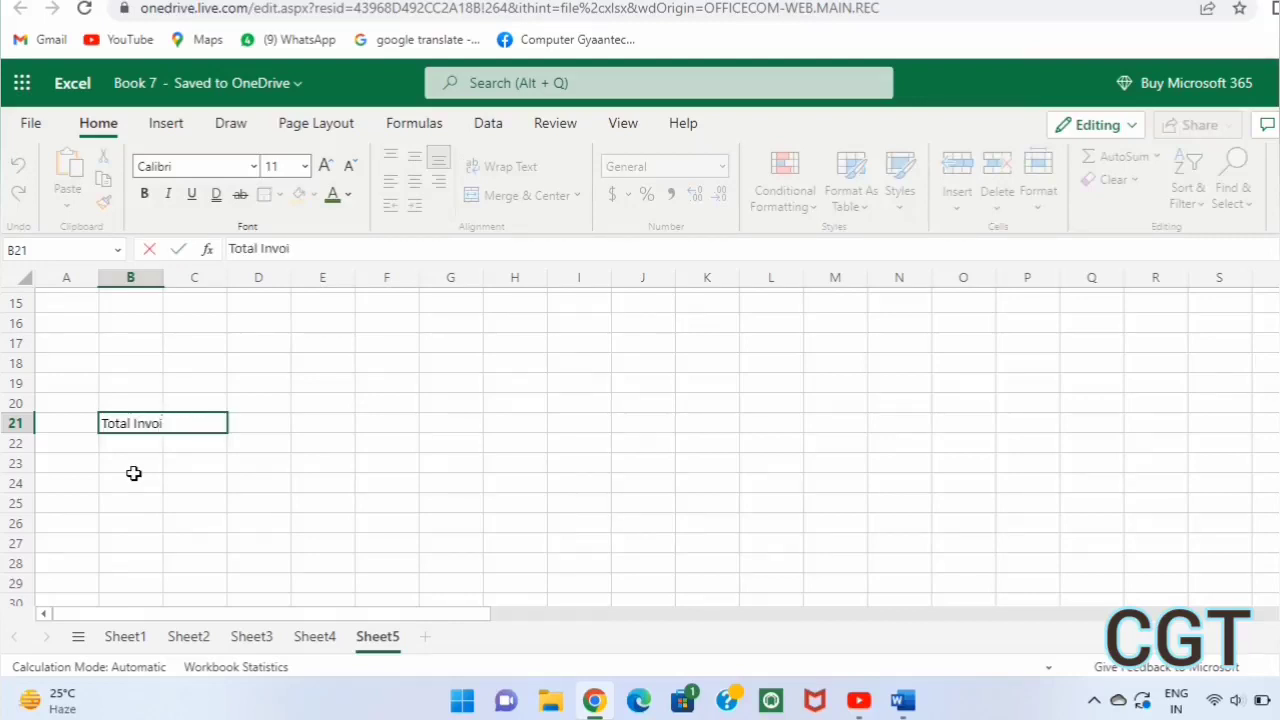
type("ce Amo")
type("unt.........")
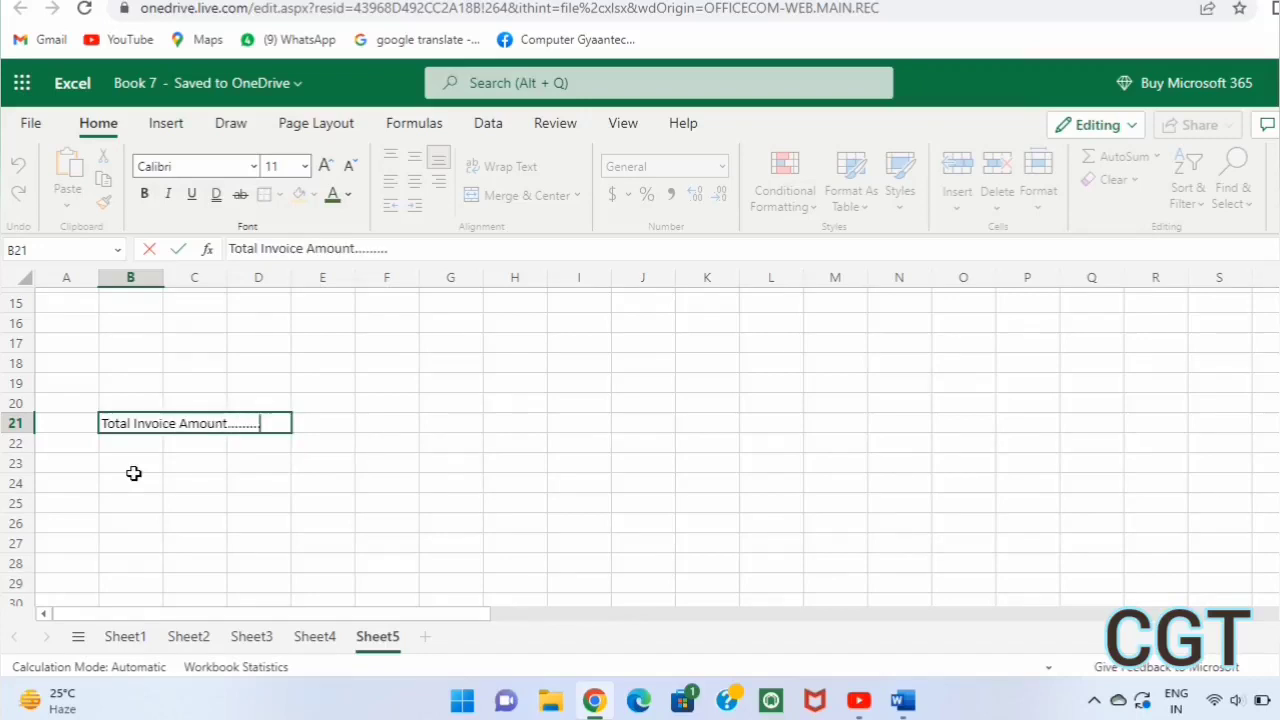
key("Return")
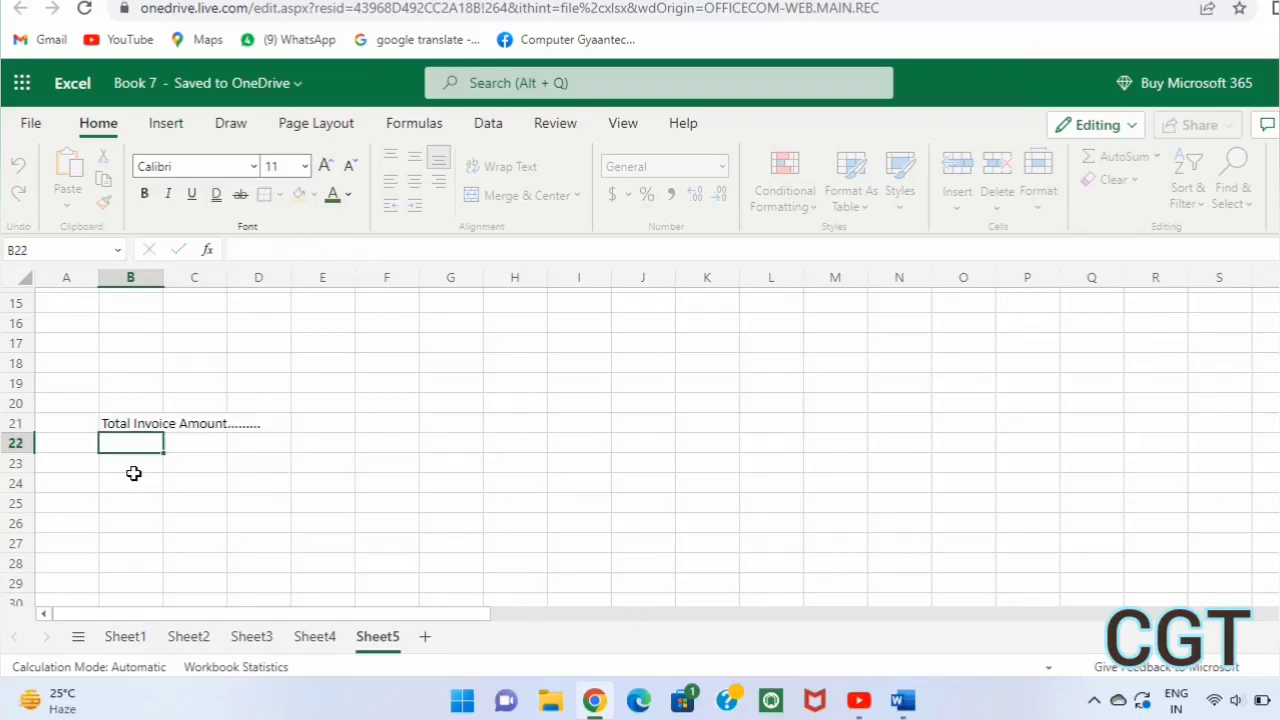
left_click(346, 424)
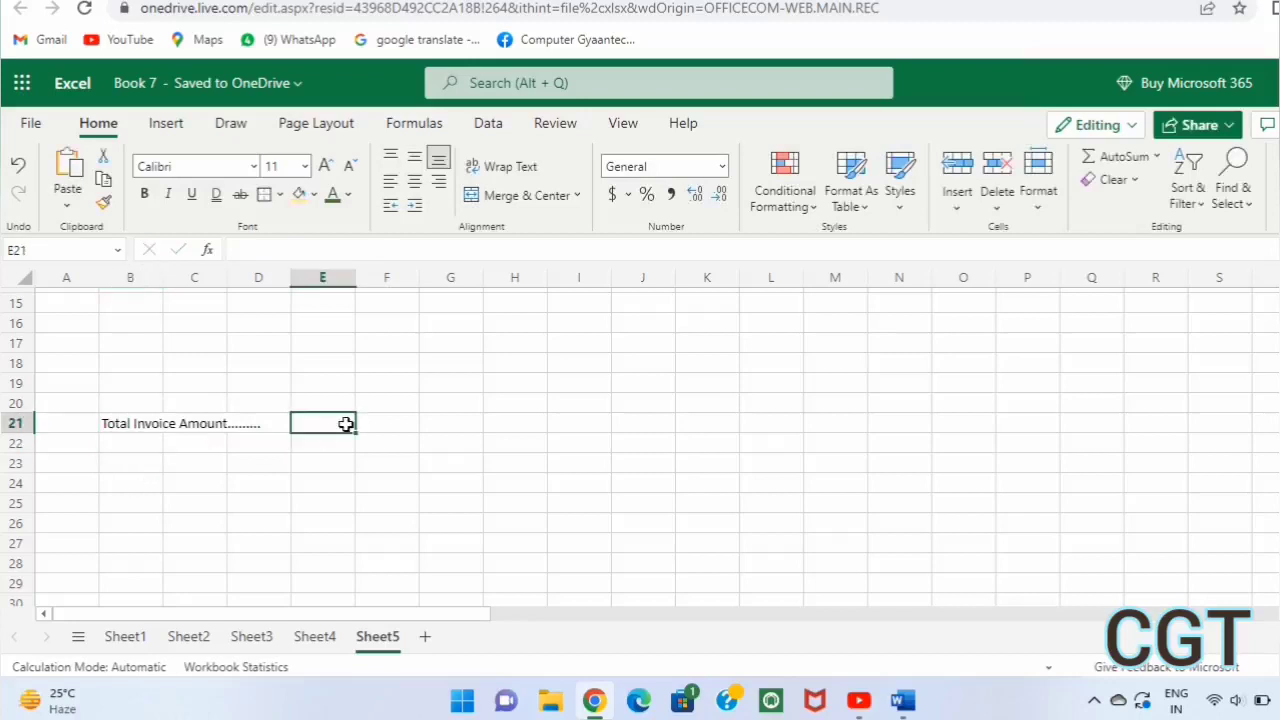
type("Amount")
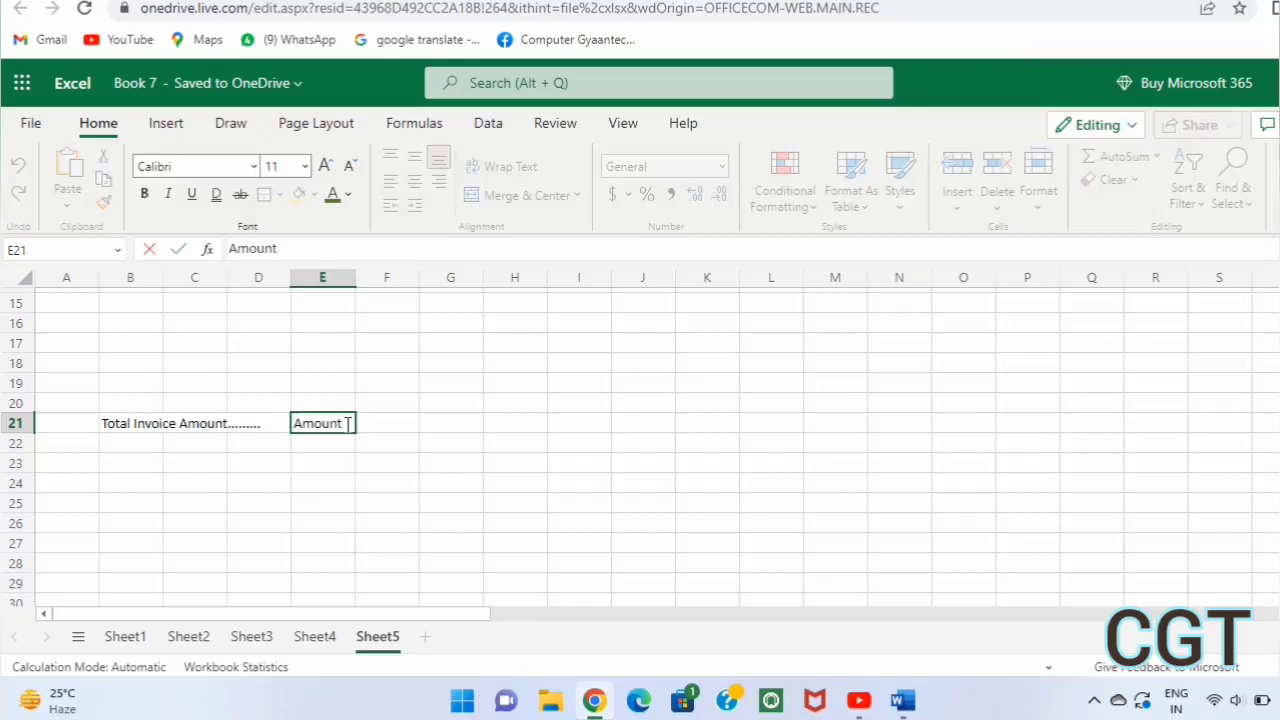
type(" ..............")
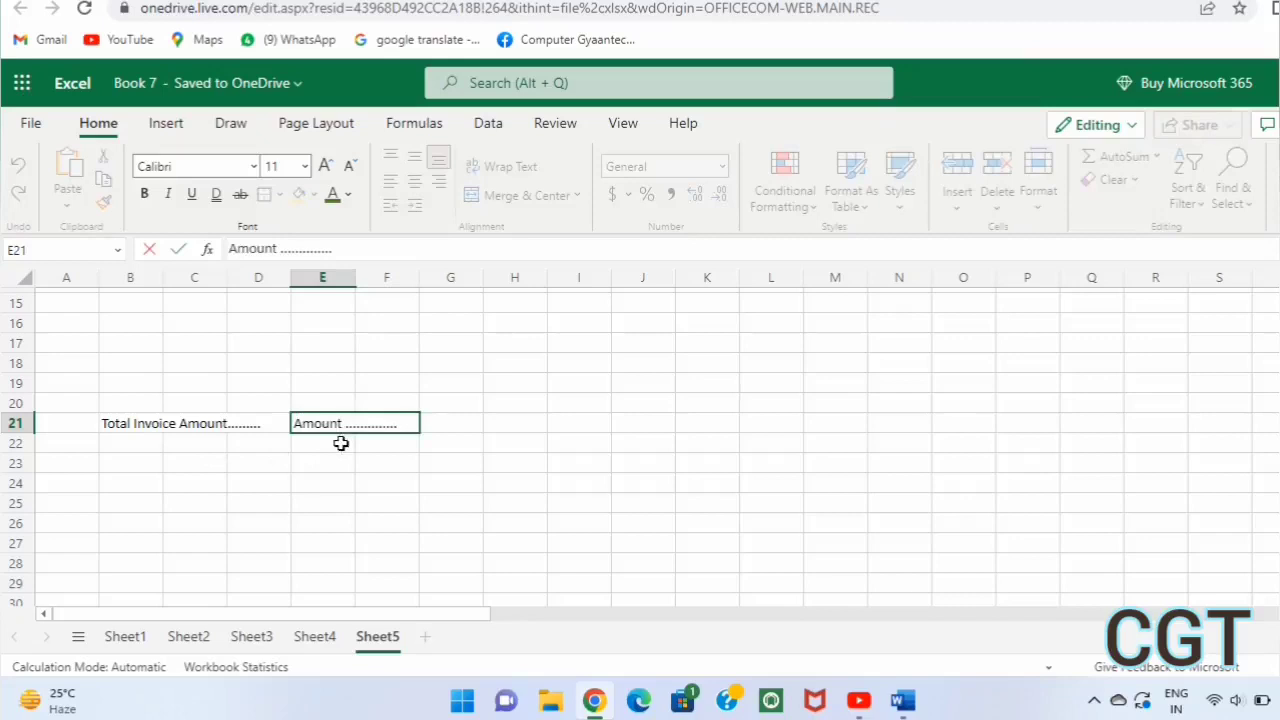
Enter dotted 'CGST ...%', 'SGST ........' and 'Total Amount ........' lines in E22 to E24
left_click(331, 440)
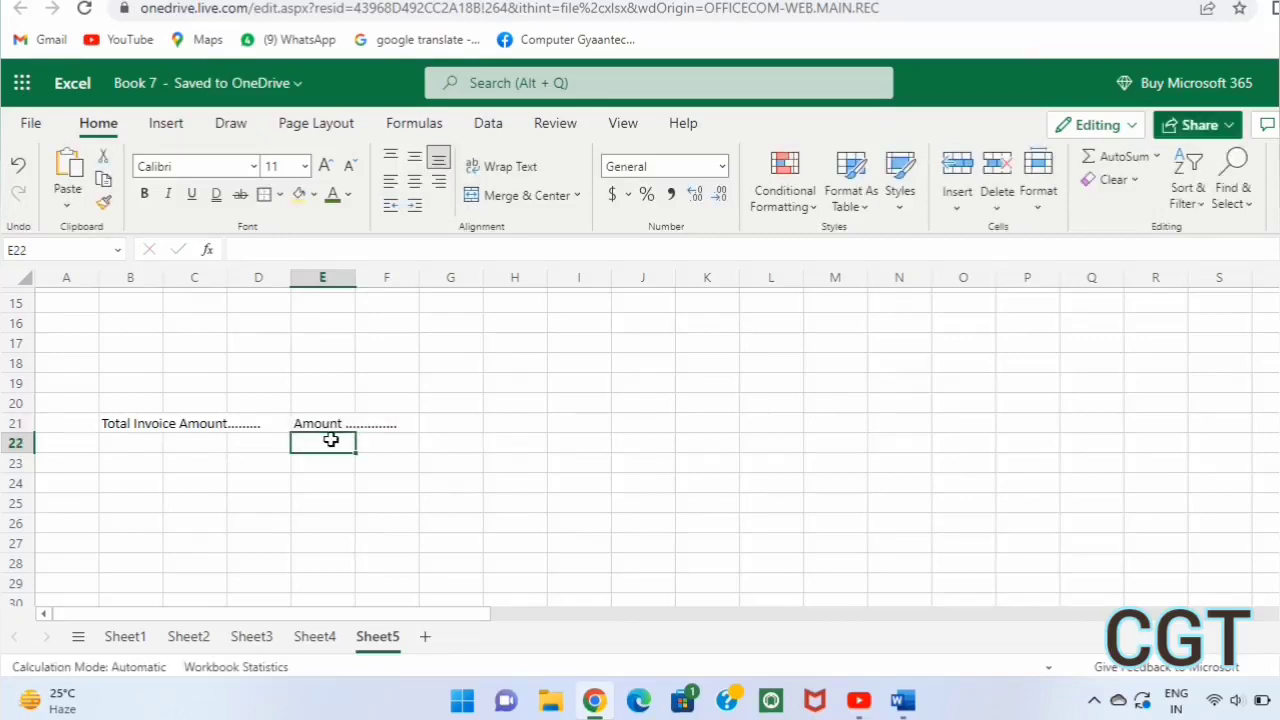
type("C")
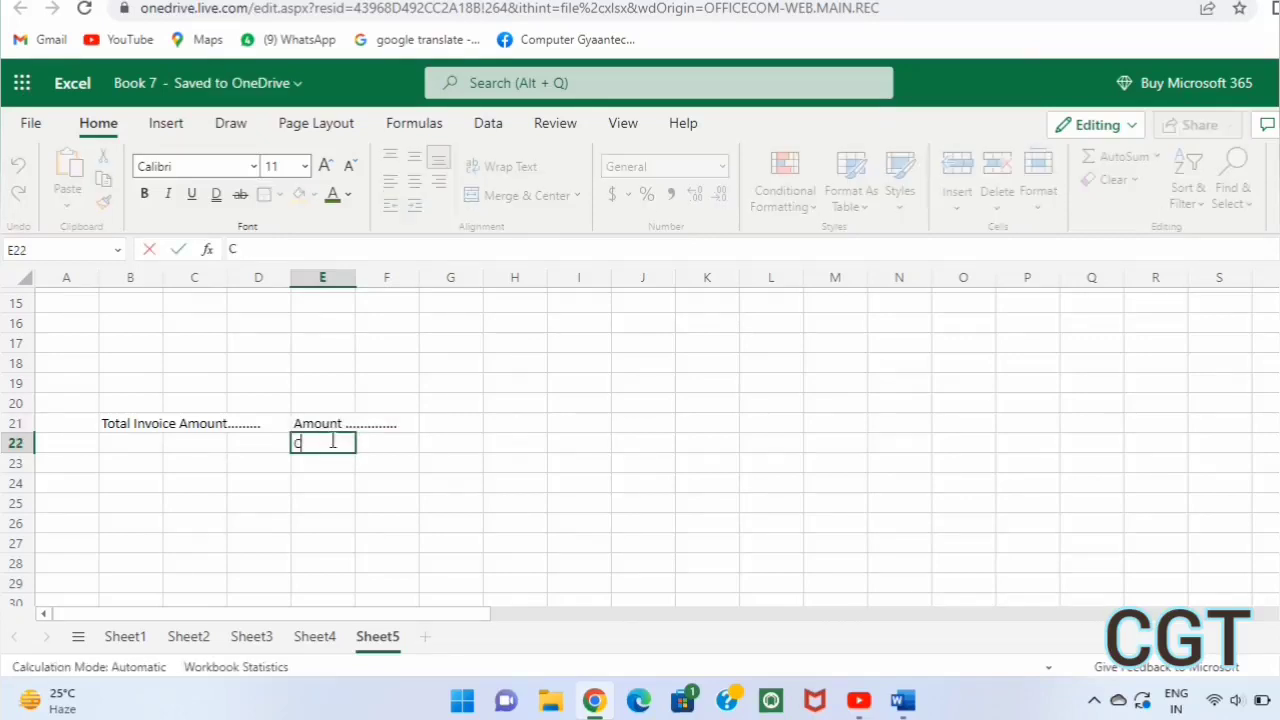
type("GST")
type(".....................")
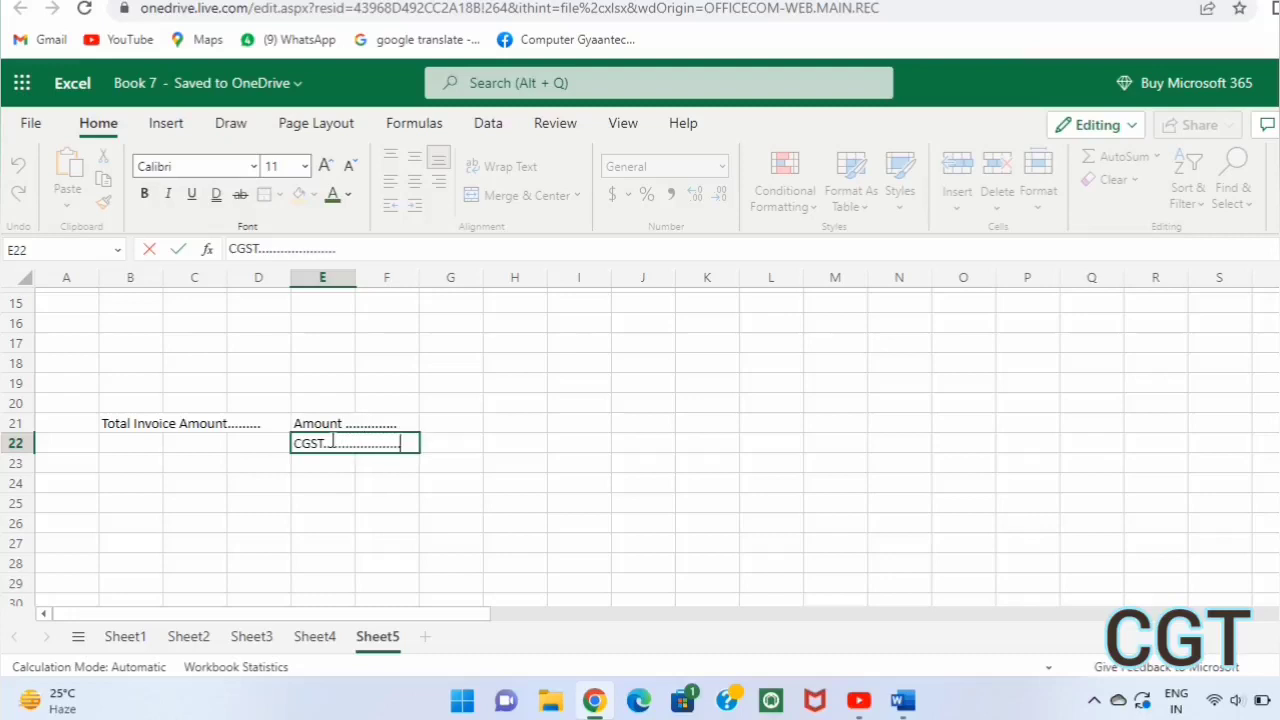
type("%")
left_click(316, 463)
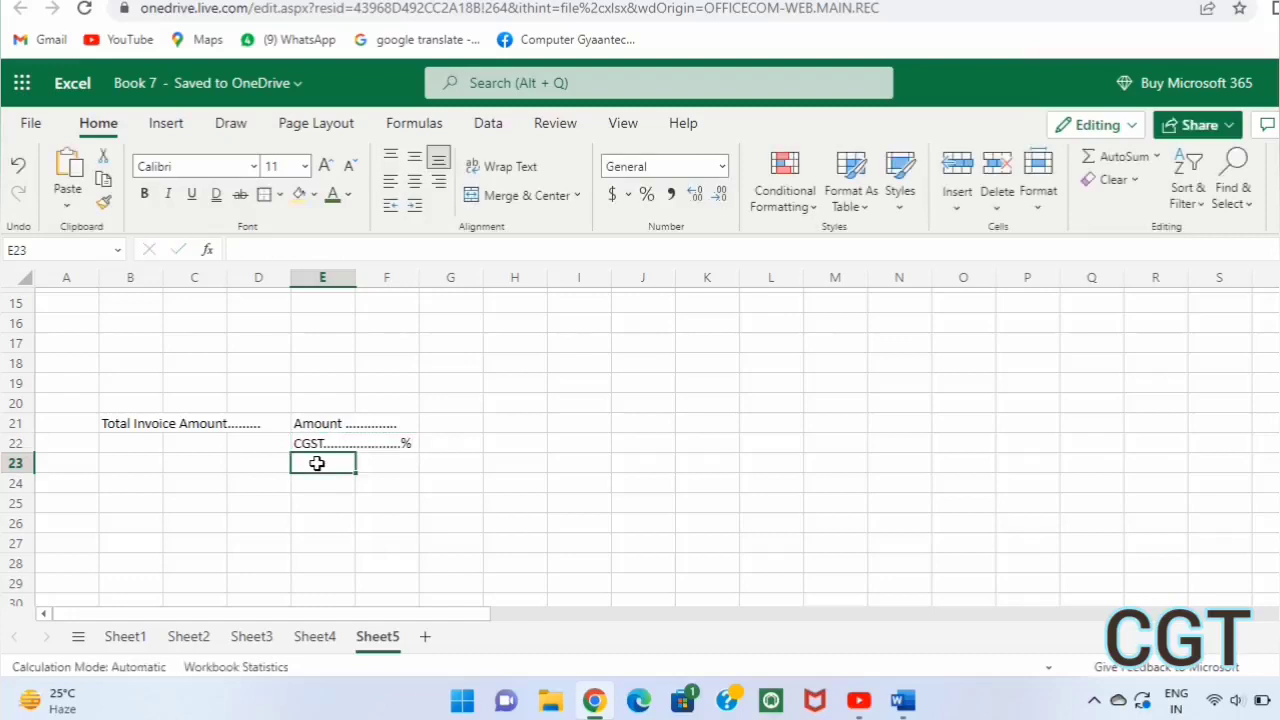
type("SGST ")
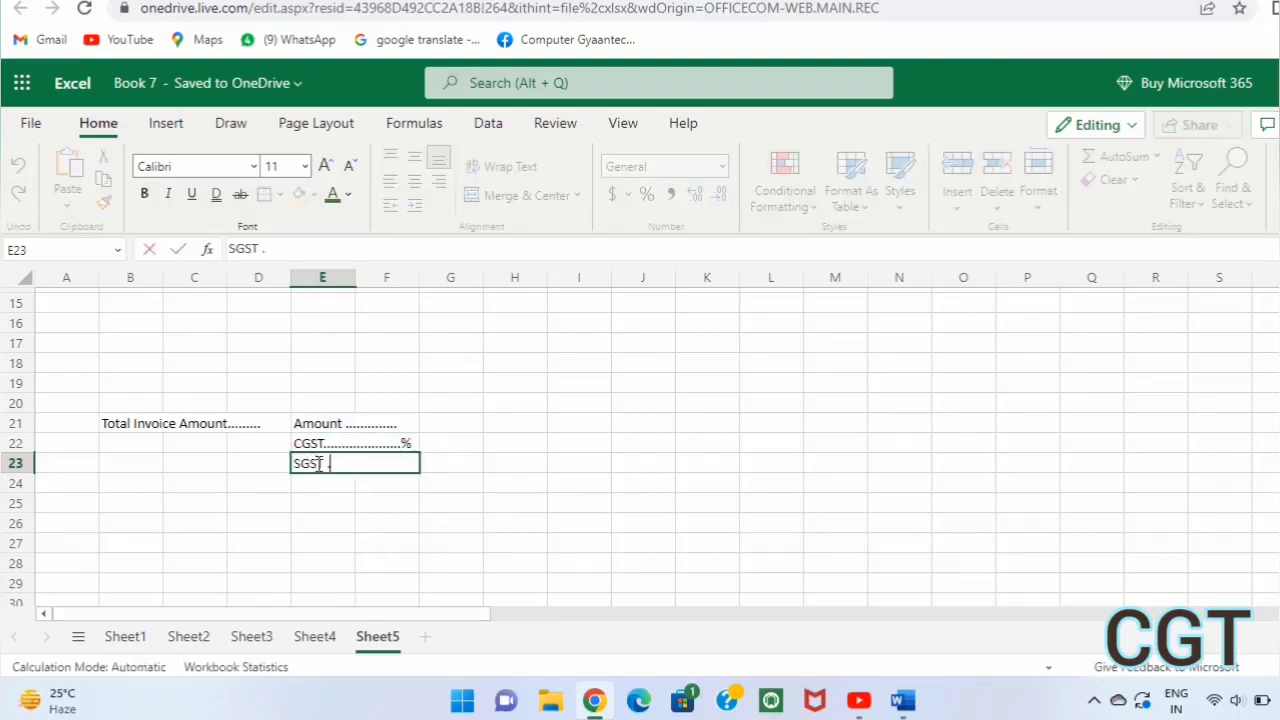
type("...................")
key("Return")
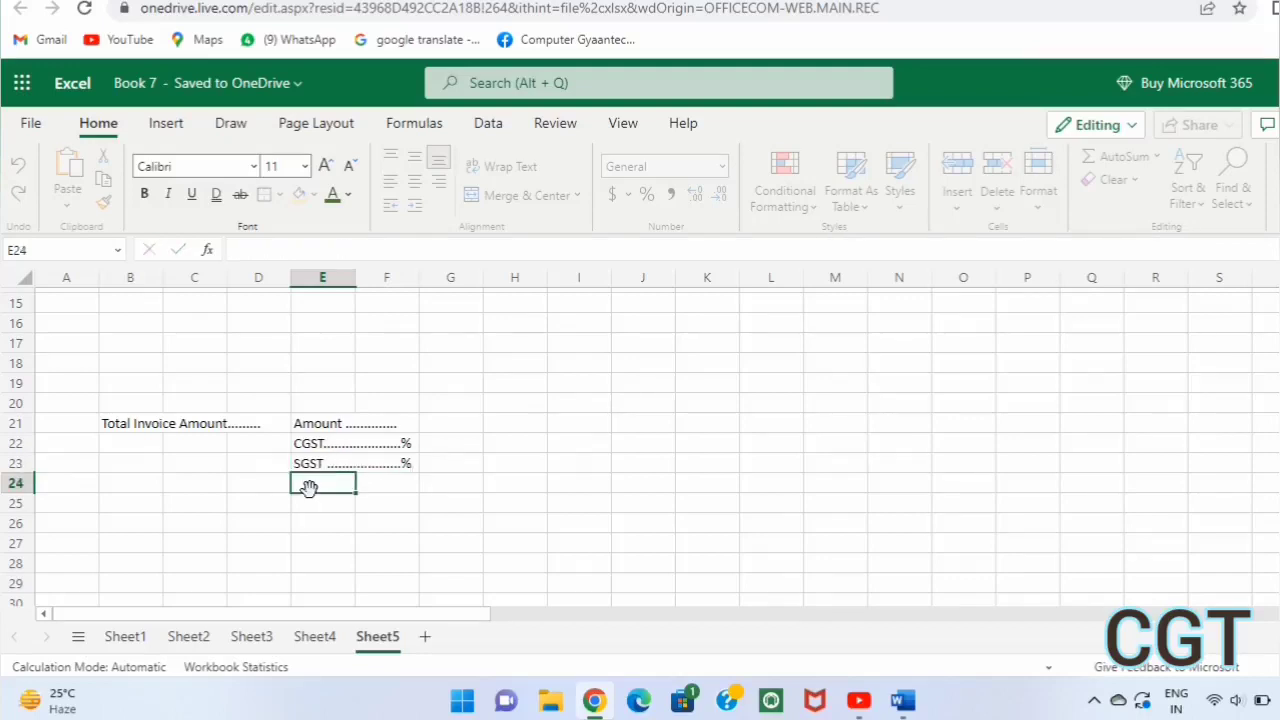
type("Total ")
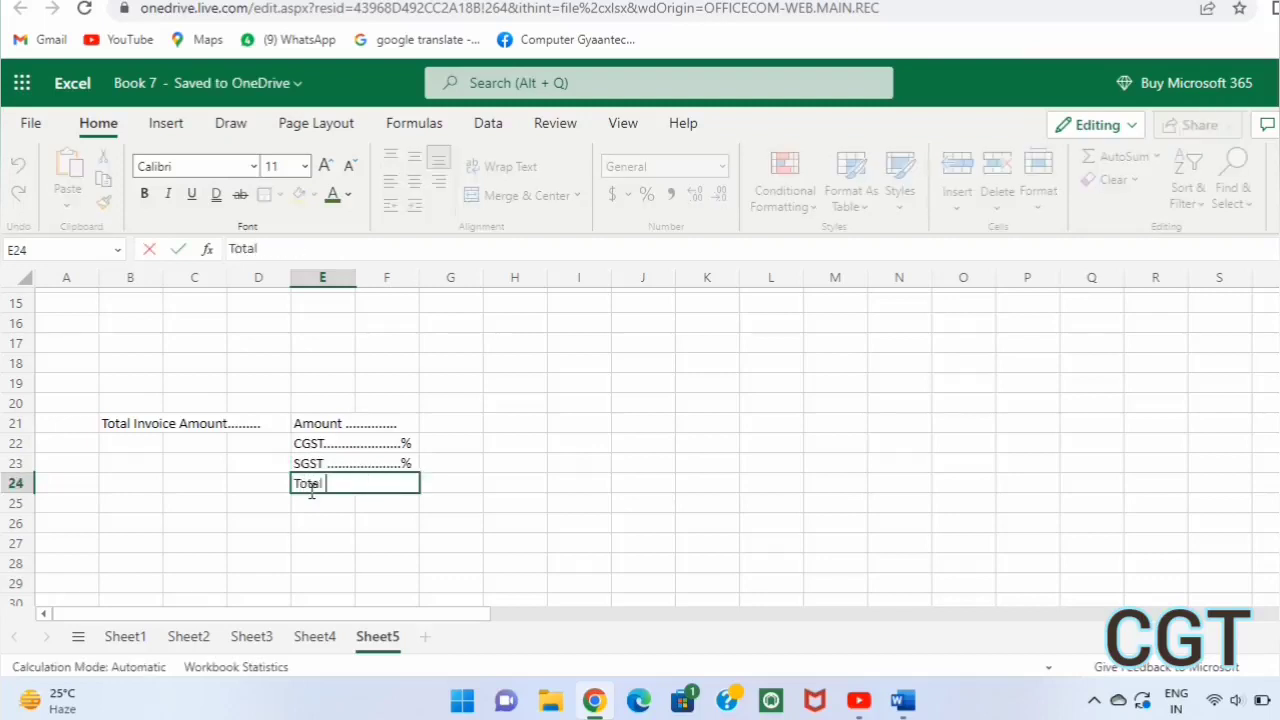
type("Amount ")
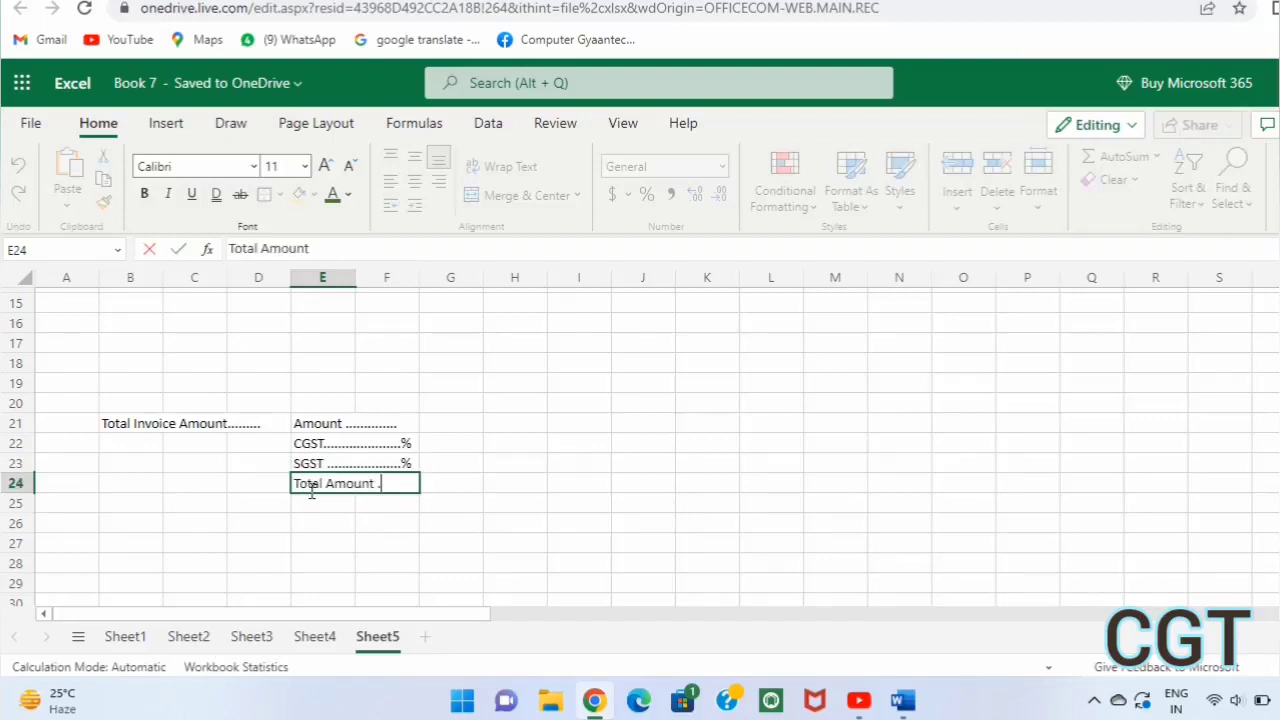
type("........")
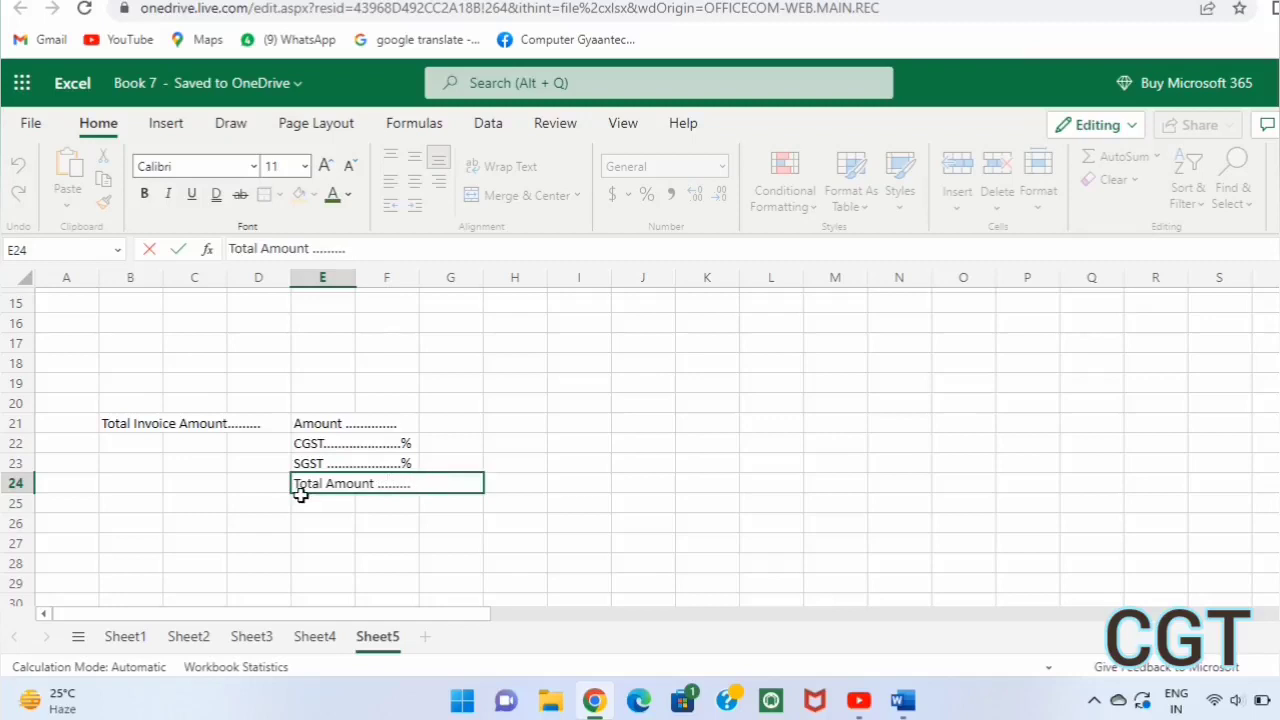
left_click(320, 518)
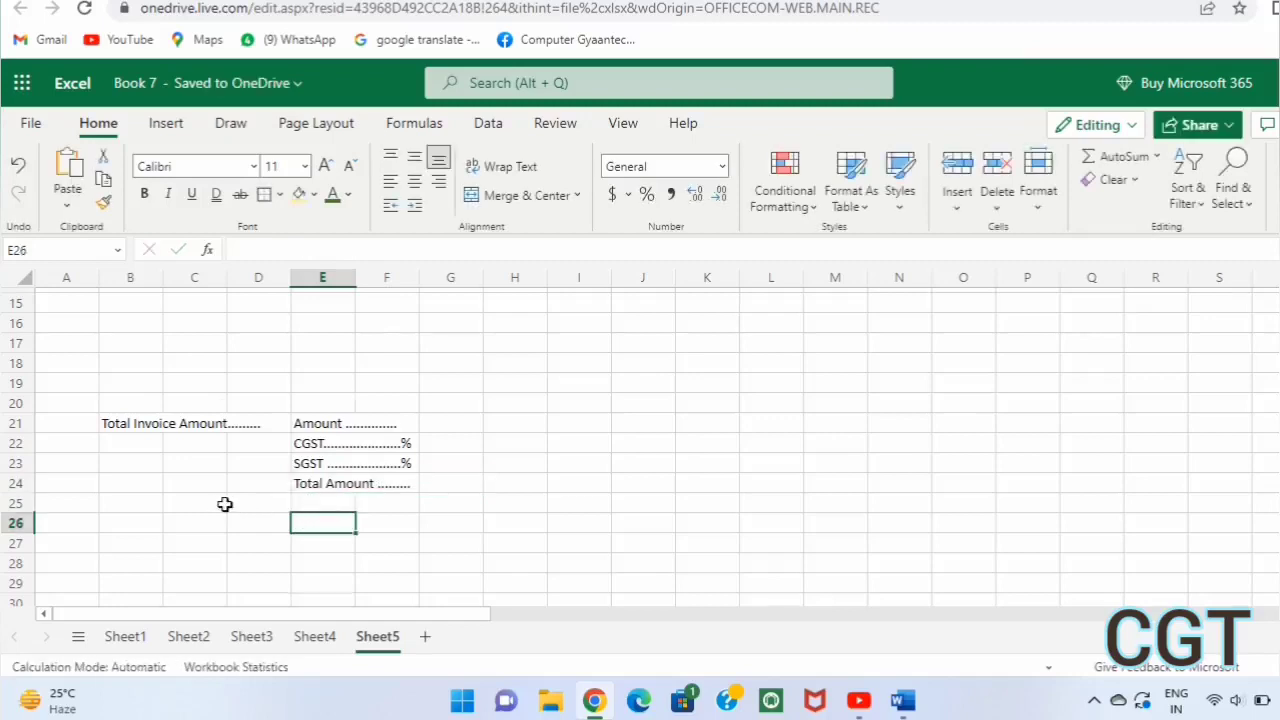
scroll(225, 505, "down", 1)
Start the 'Sign.' signature label in E25, then scroll back to the top of the sheet
left_click(127, 459)
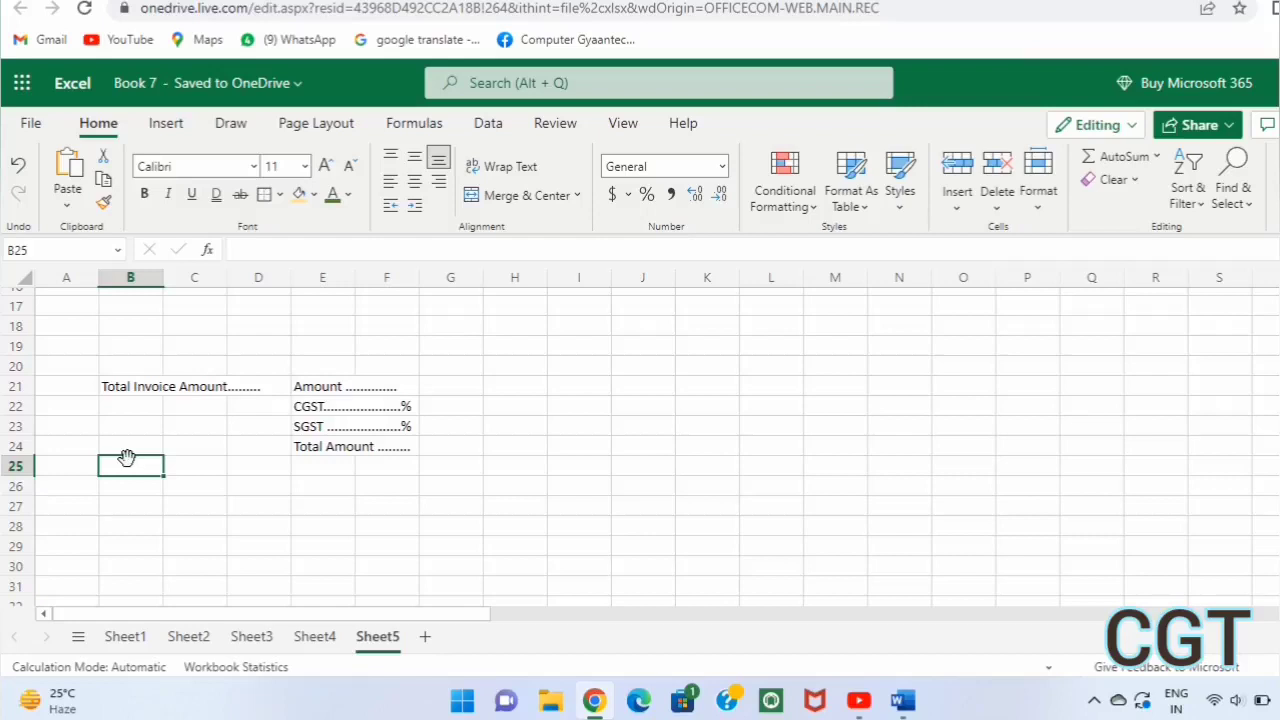
left_click(313, 485)
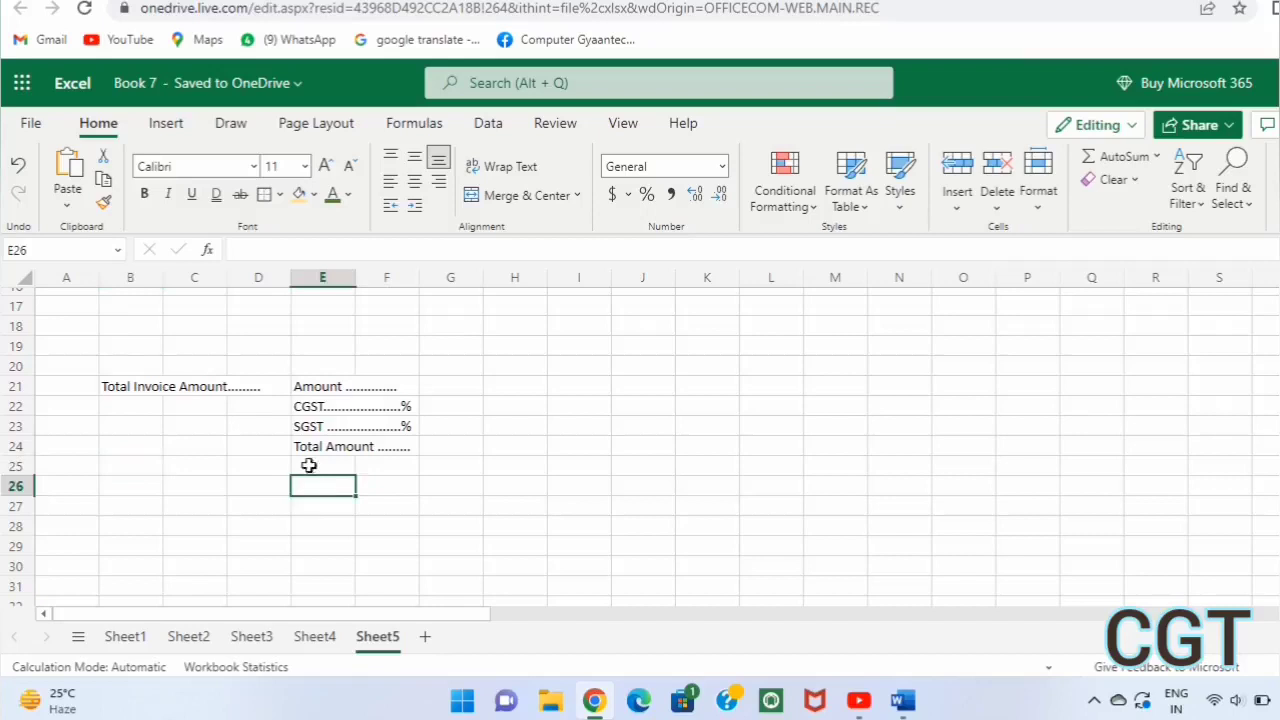
left_click(308, 462)
type("S")
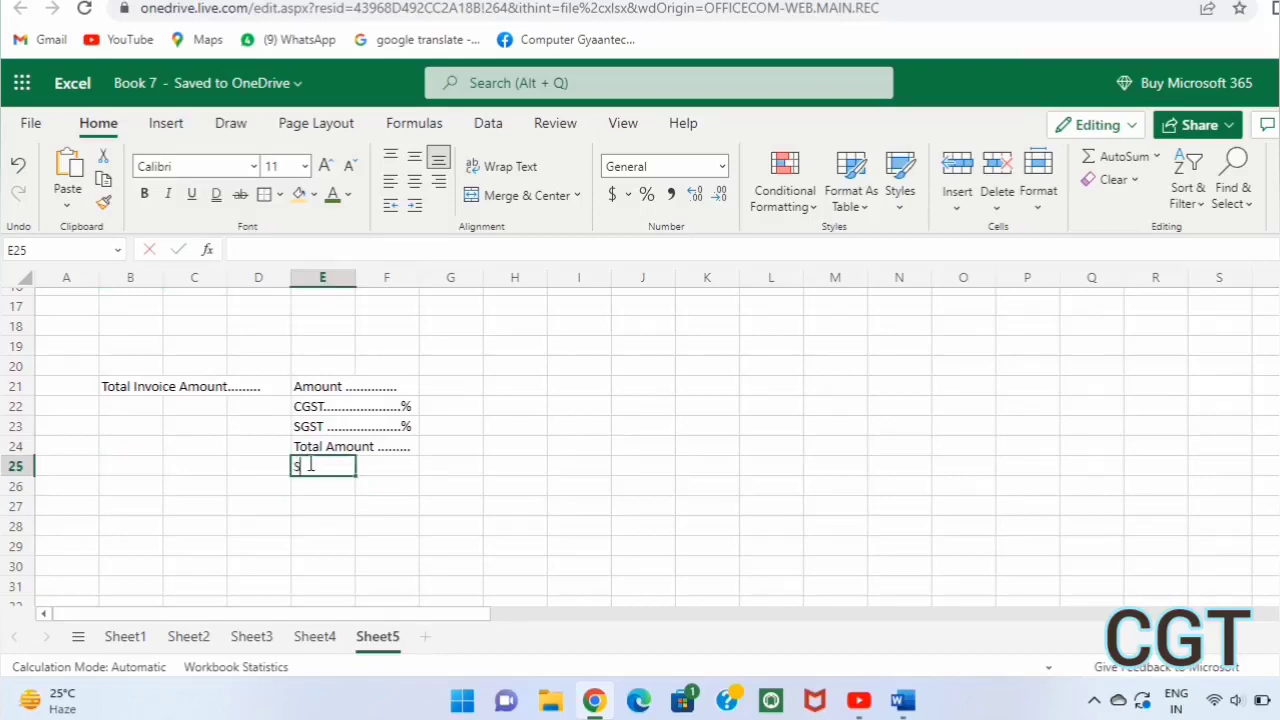
type("ign.")
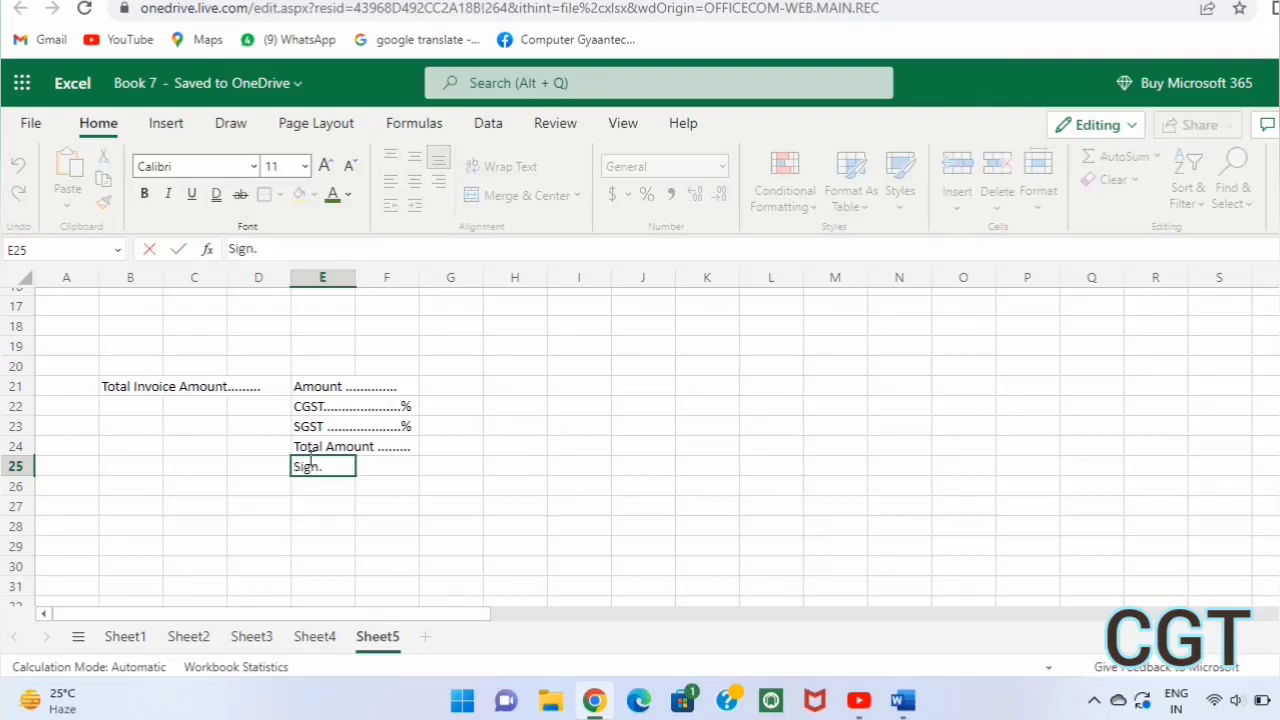
scroll(229, 418, "up", 3)
scroll(229, 418, "up", 2)
scroll(229, 418, "up", 1)
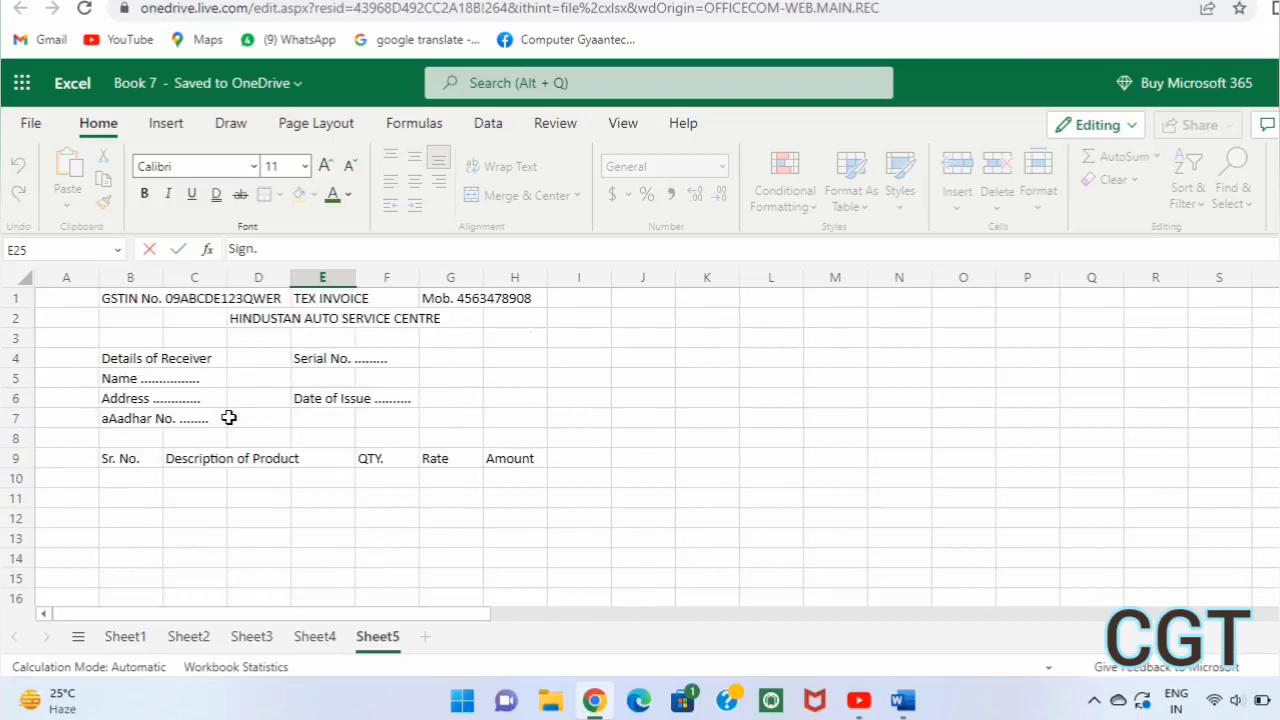
Apply Thick Outside Borders around the whole invoice range B1:H25
left_click(110, 297)
mouse_move(110, 297)
left_mouse_down()
mouse_move(532, 601)
mouse_move(501, 475)
left_mouse_up()
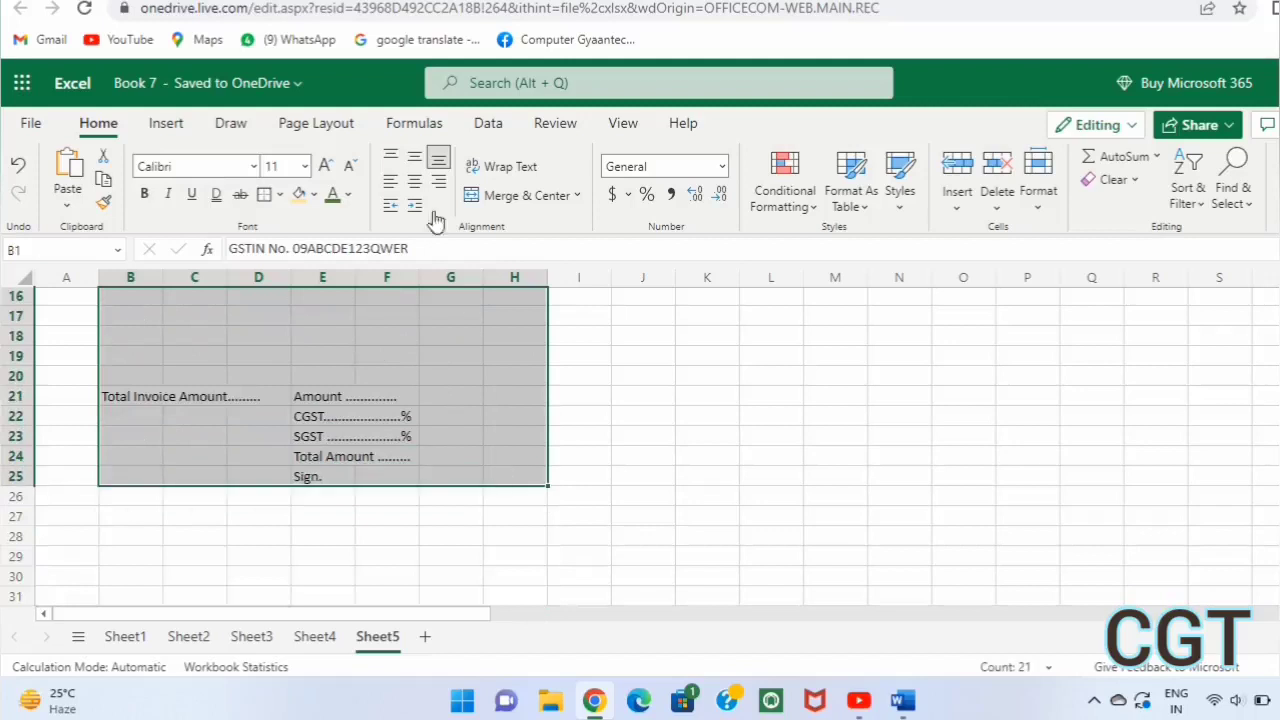
left_click(280, 195)
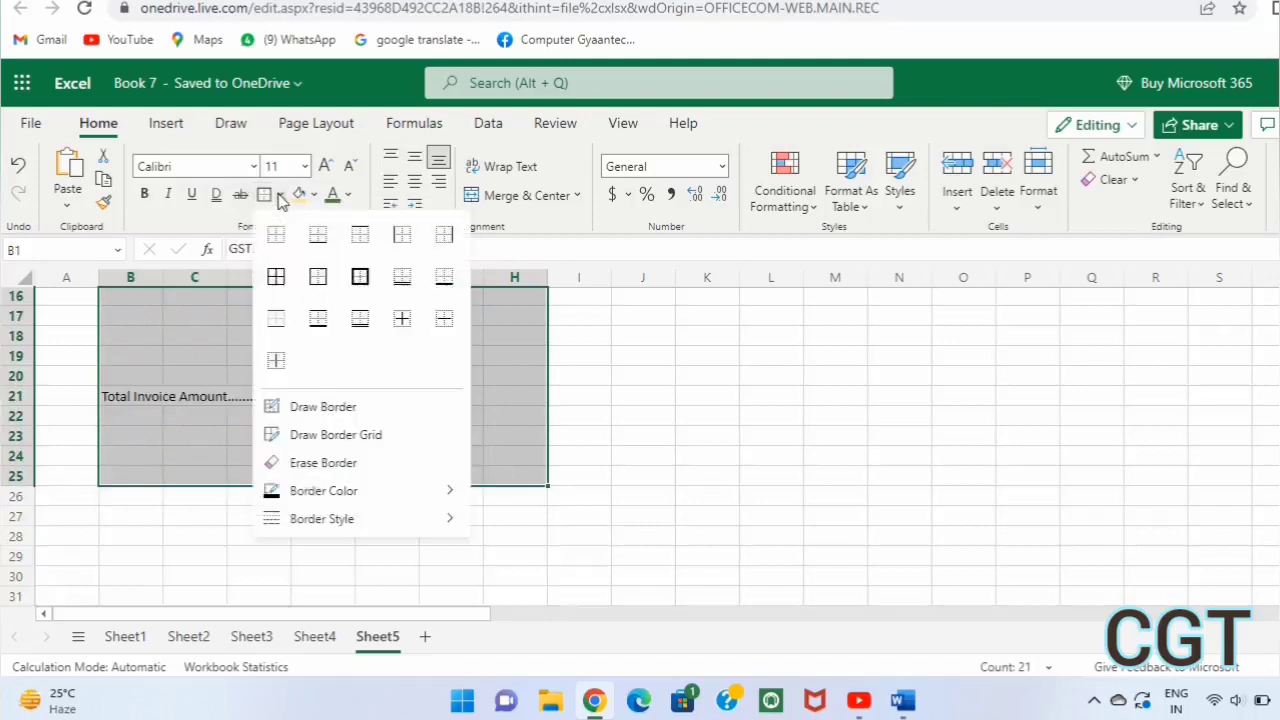
left_click(360, 278)
left_click(625, 457)
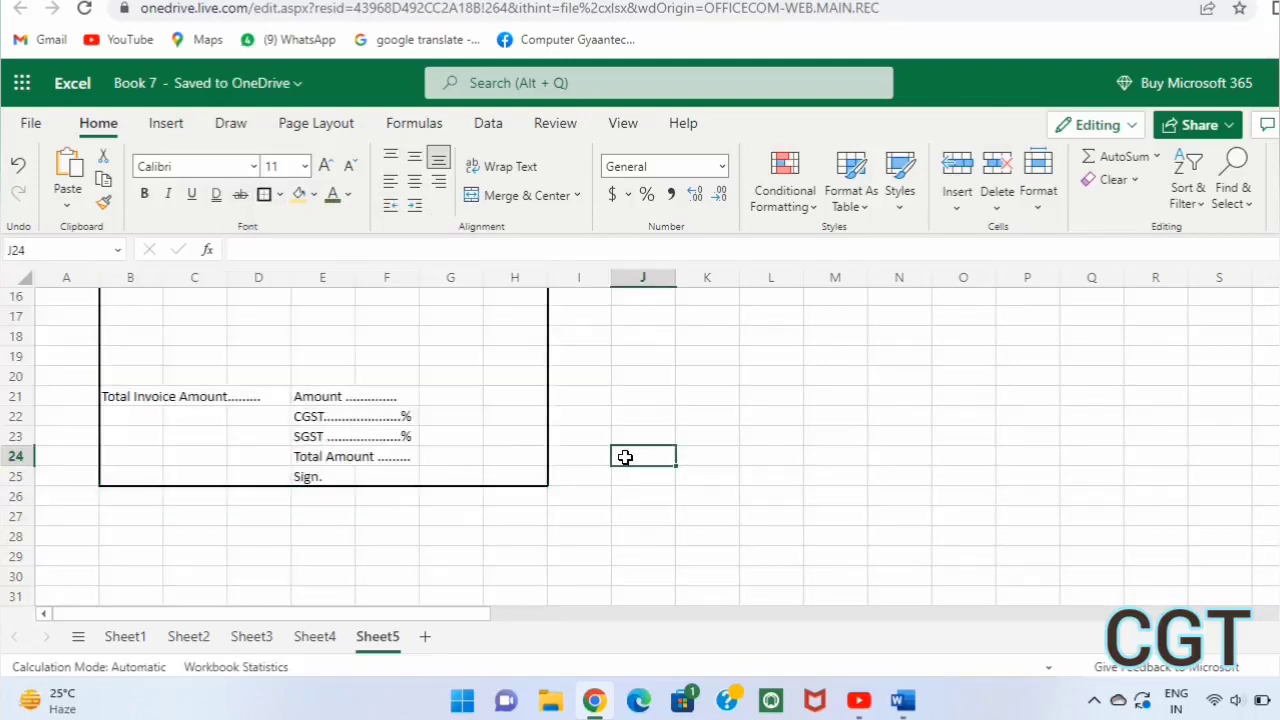
left_click_drag(625, 457, 663, 477)
left_click(663, 477)
scroll(663, 477, "up", 3)
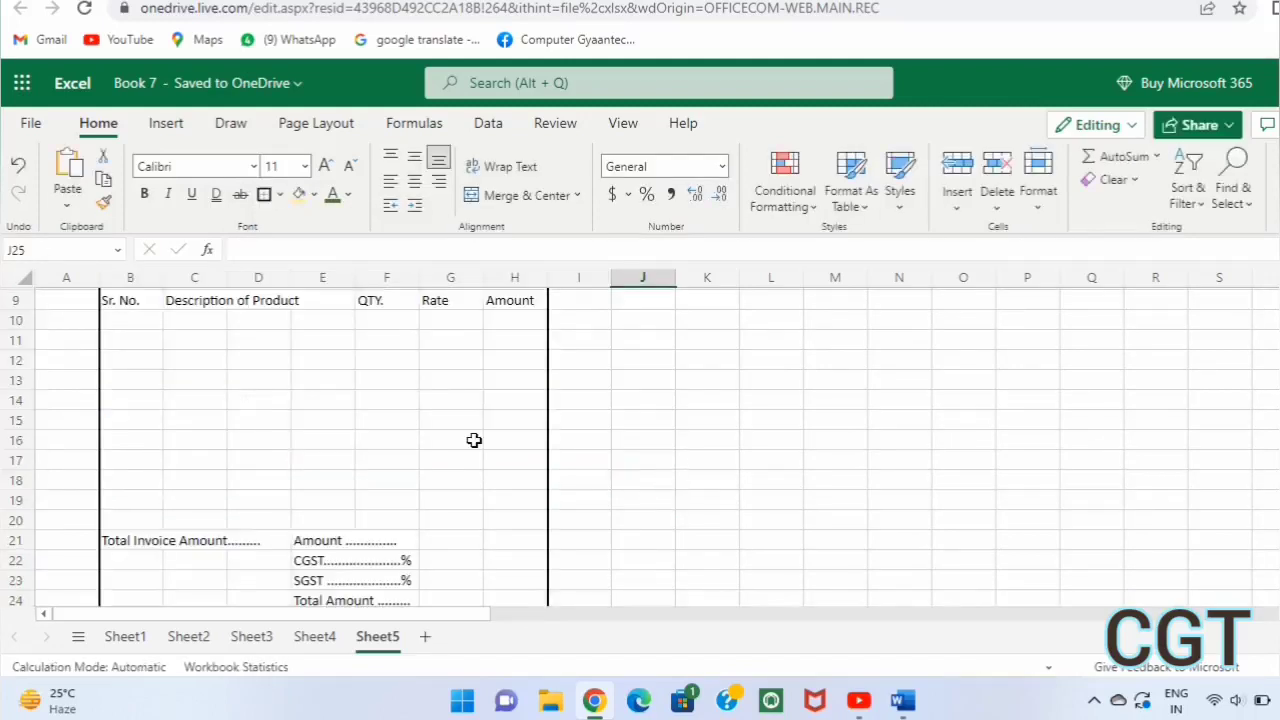
scroll(474, 440, "up", 3)
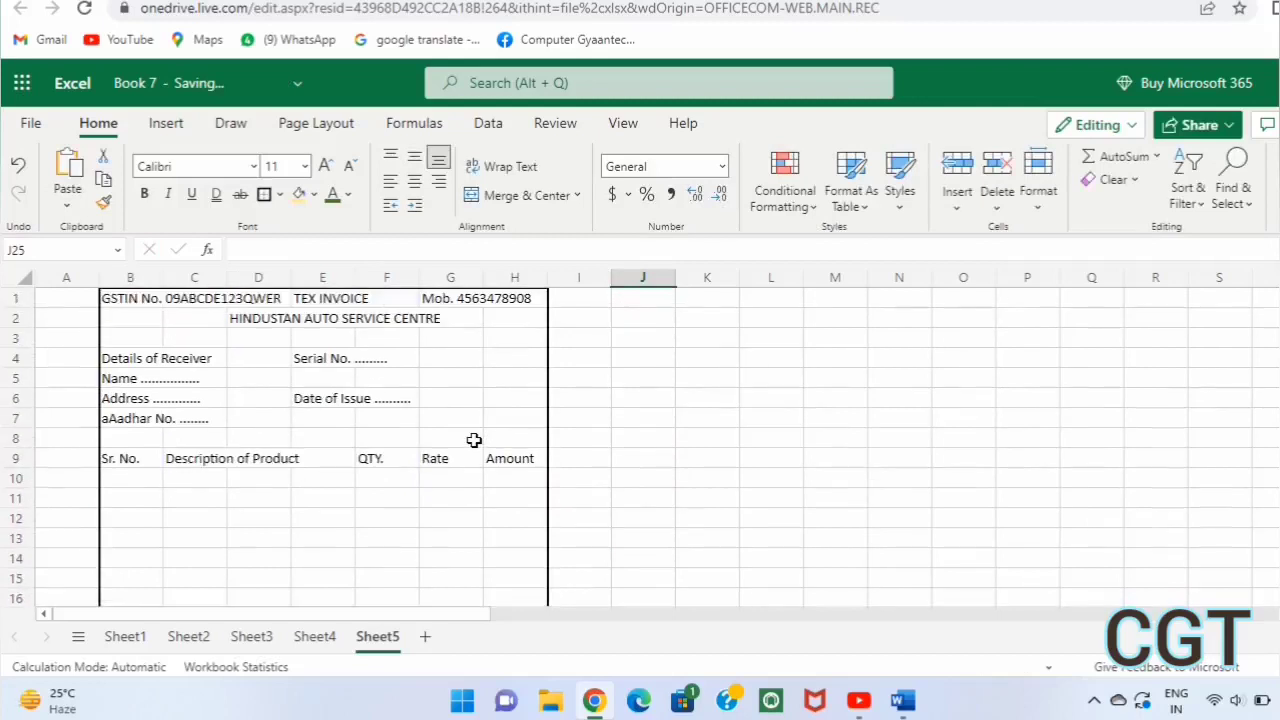
Apply Thick Outside Borders to the header rows B1:H2
left_click(118, 302)
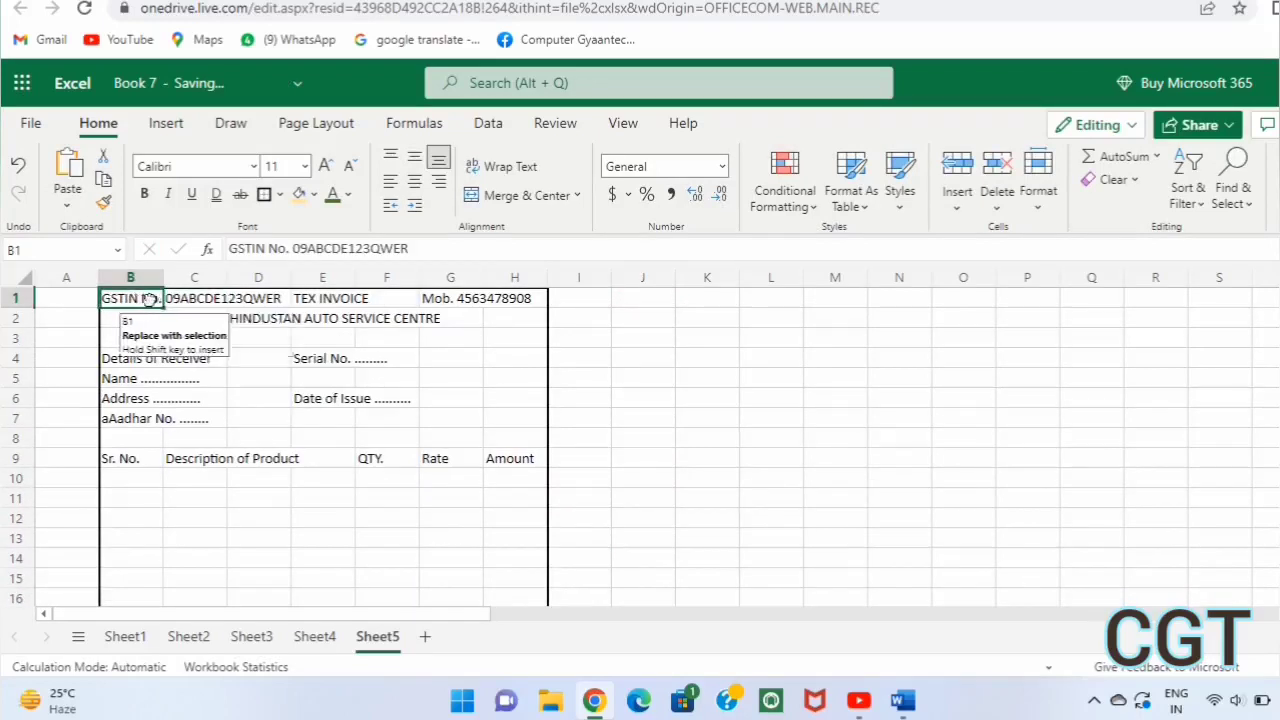
left_click_drag(134, 298, 195, 318)
mouse_move(380, 340)
left_mouse_down()
mouse_move(531, 314)
mouse_move(535, 332)
left_mouse_up()
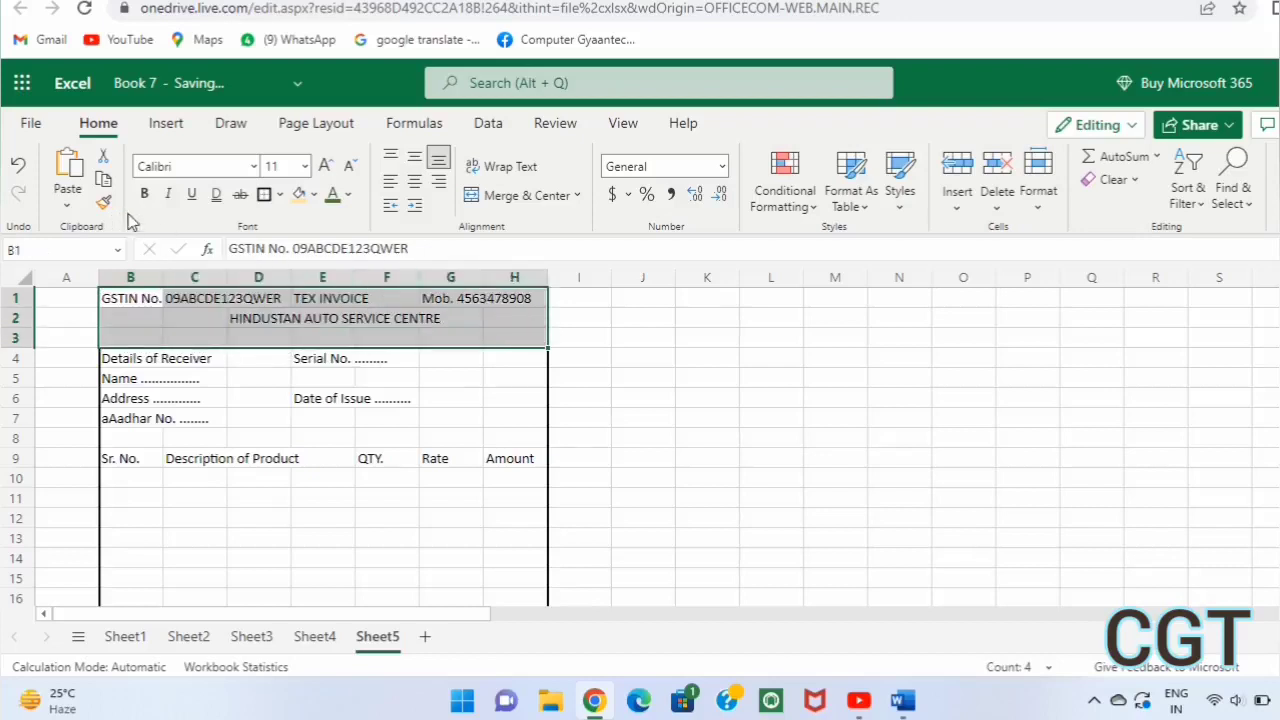
left_click(193, 311)
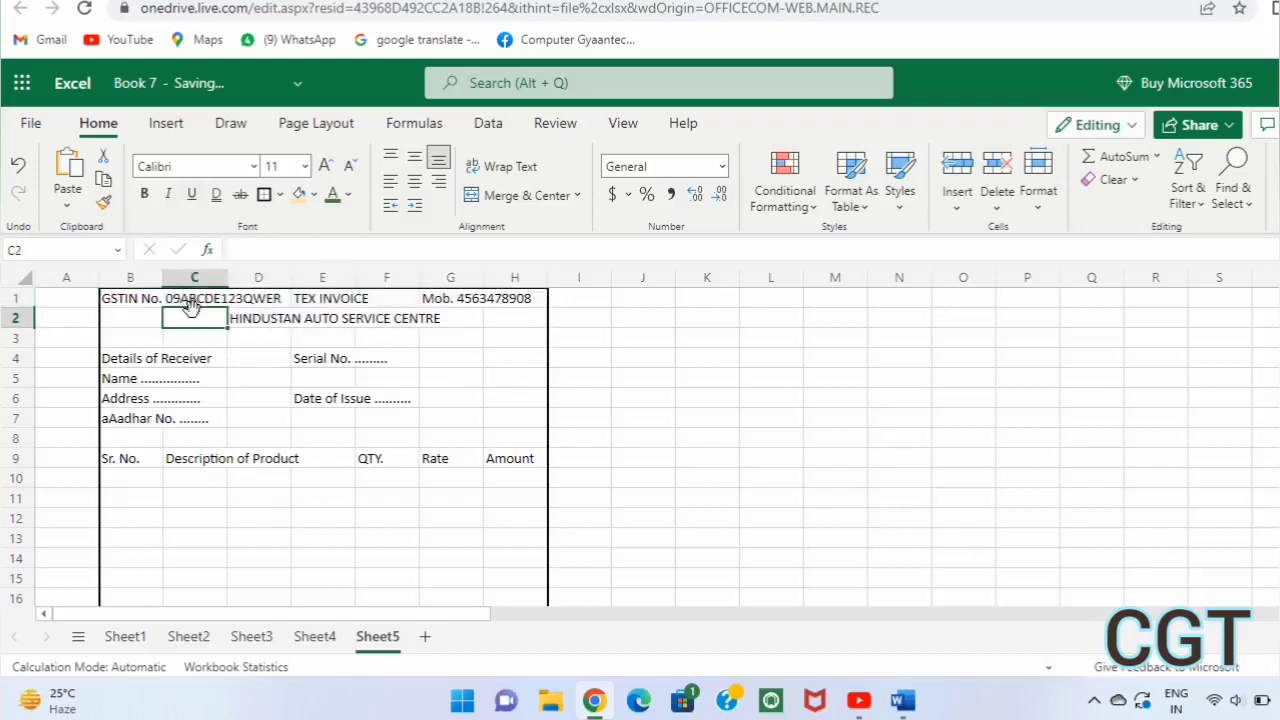
left_click(127, 298)
left_click_drag(127, 298, 501, 311)
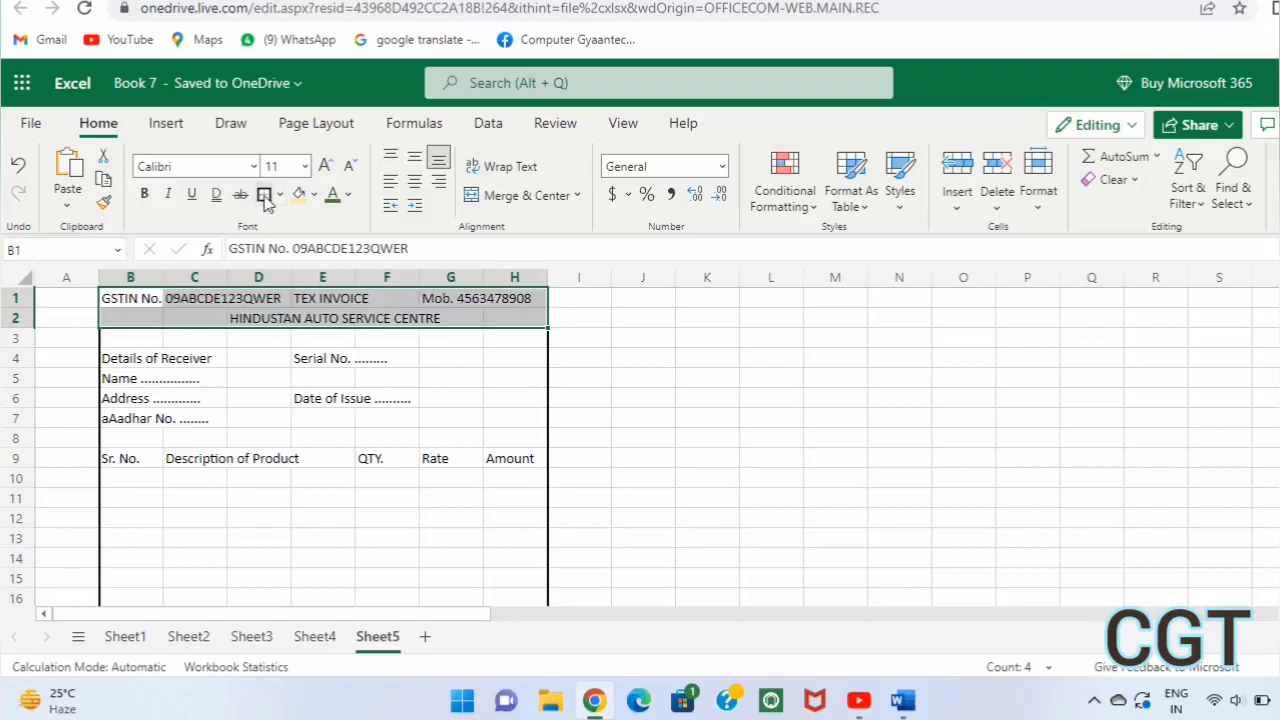
left_click(264, 196)
Put an outside border around D4 and select the receiver block B4:D7
left_click(256, 363)
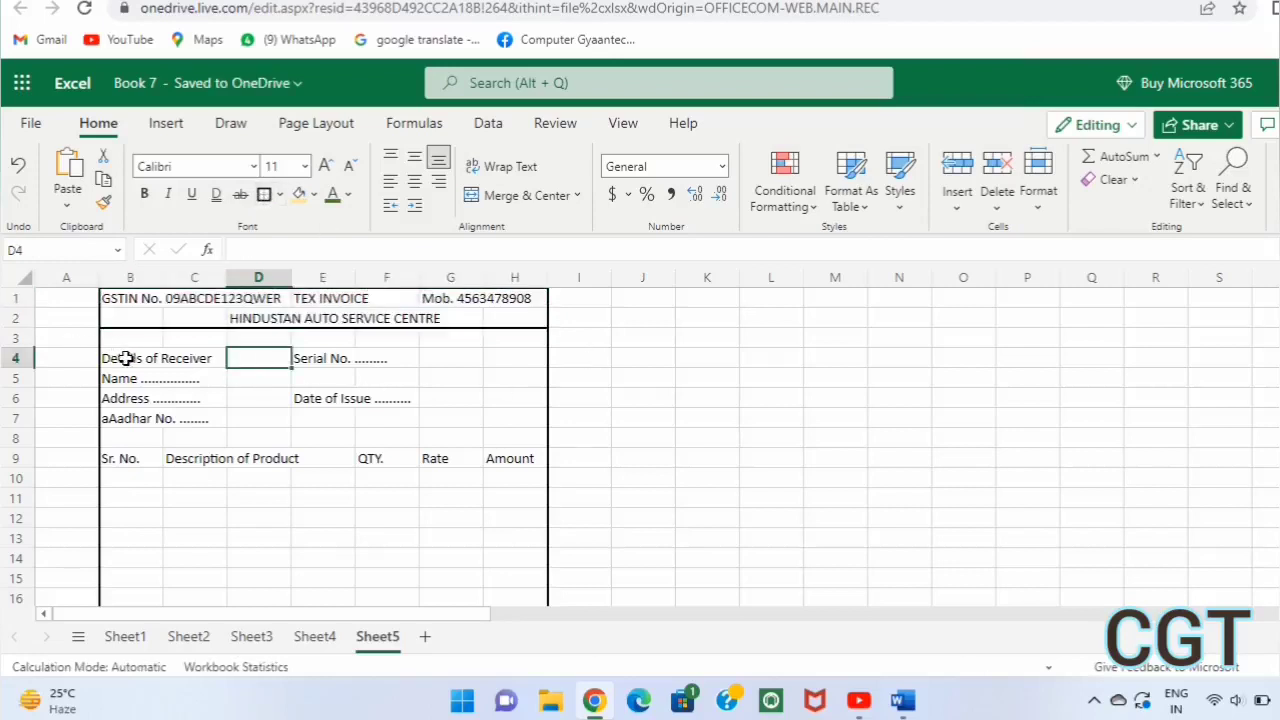
left_click(283, 196)
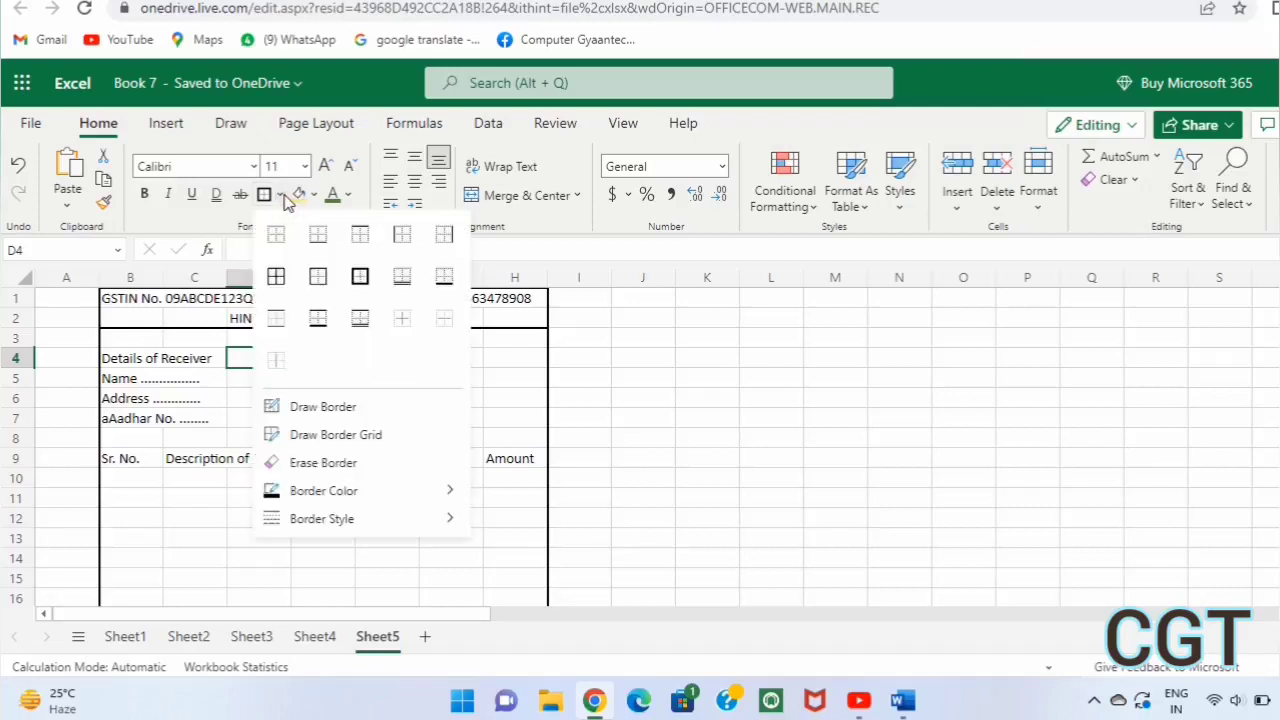
left_click(320, 283)
left_click(117, 358)
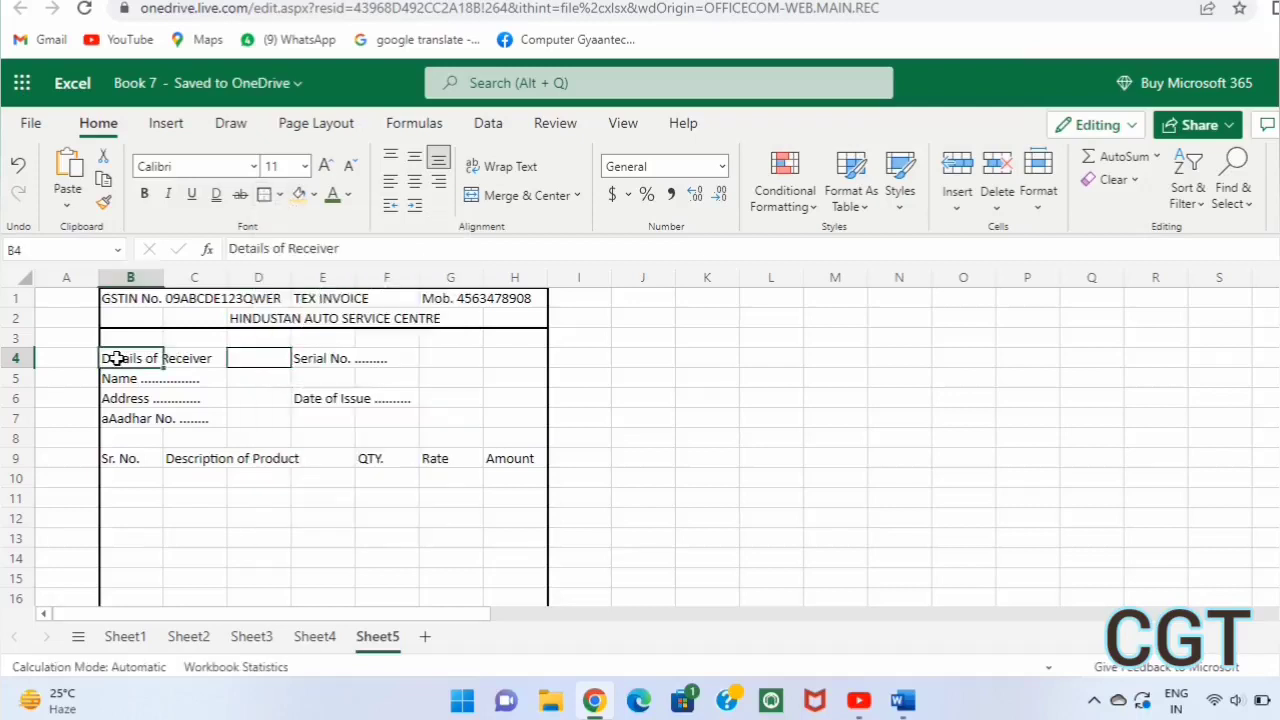
left_click_drag(117, 358, 228, 421)
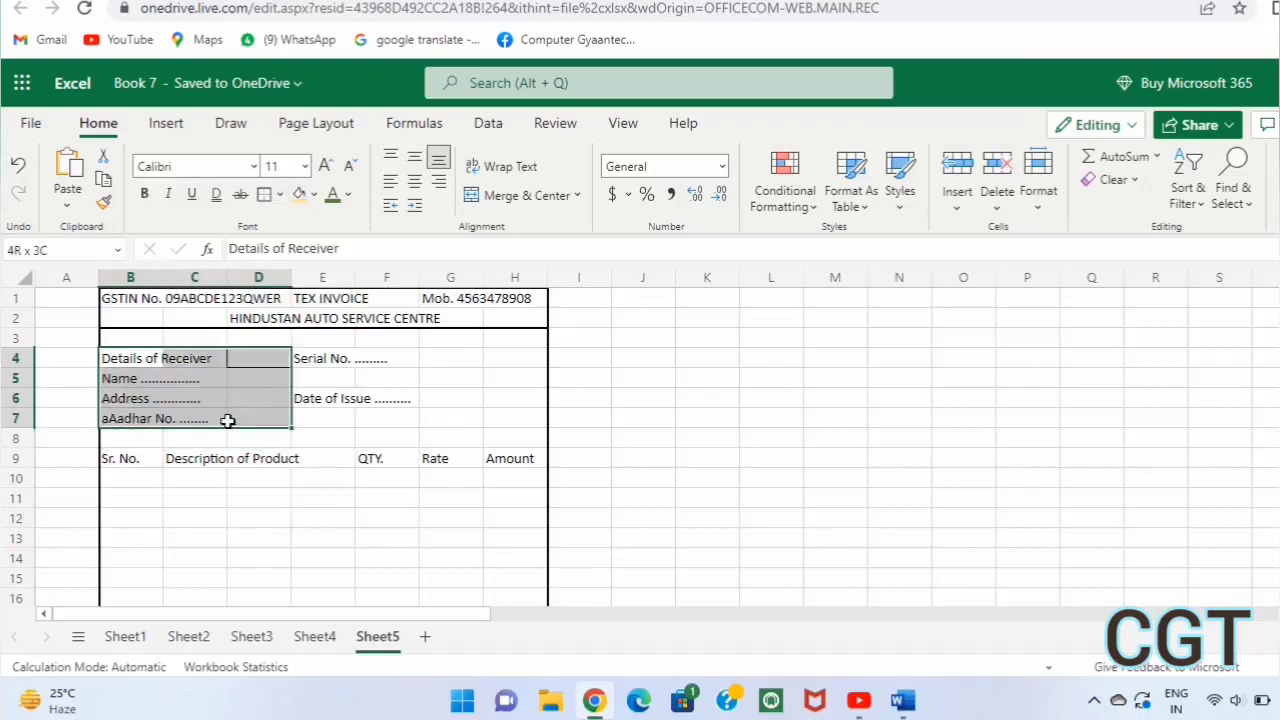
Outline the serial number and date block E4:H7 with an outside border
left_click(265, 195)
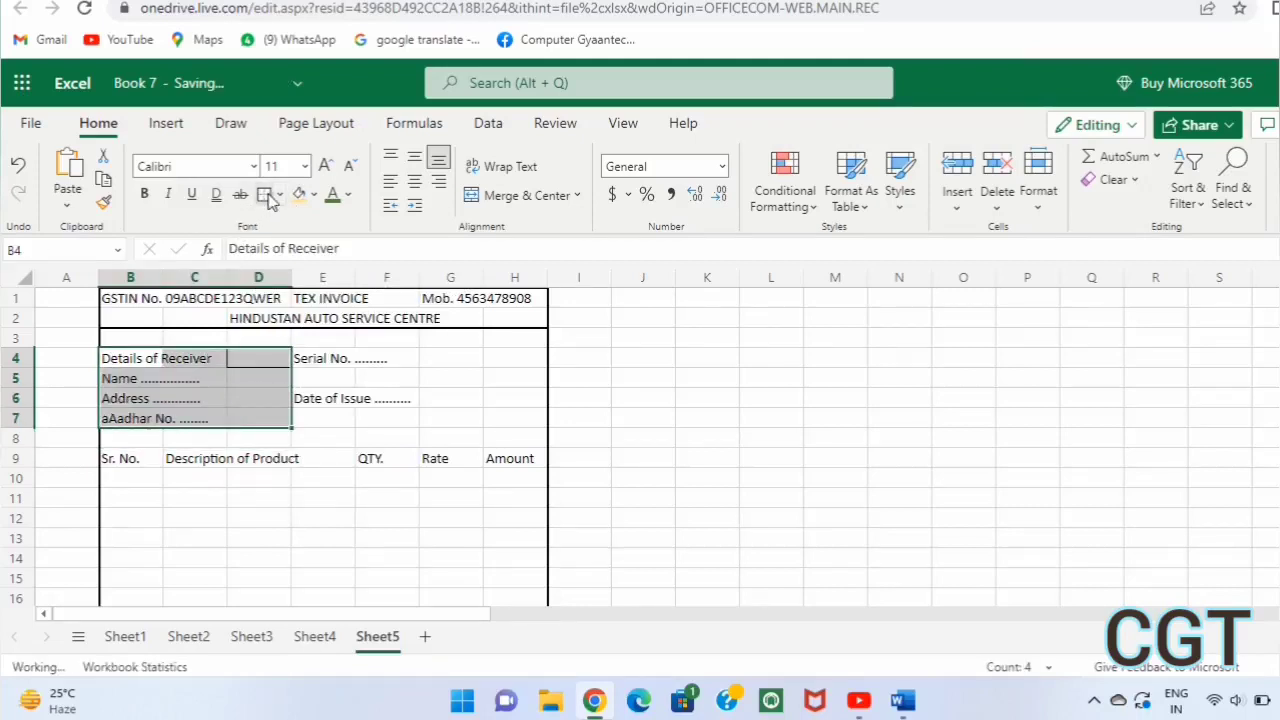
left_click(342, 360)
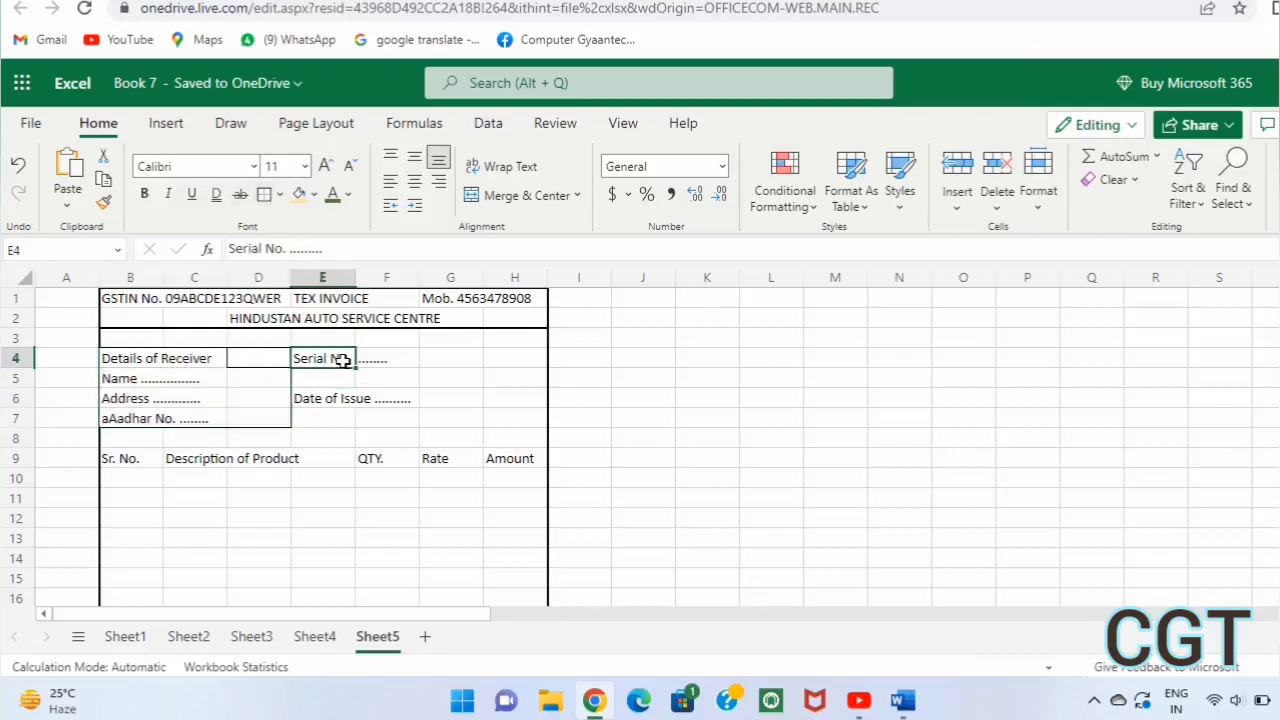
left_click_drag(342, 360, 528, 418)
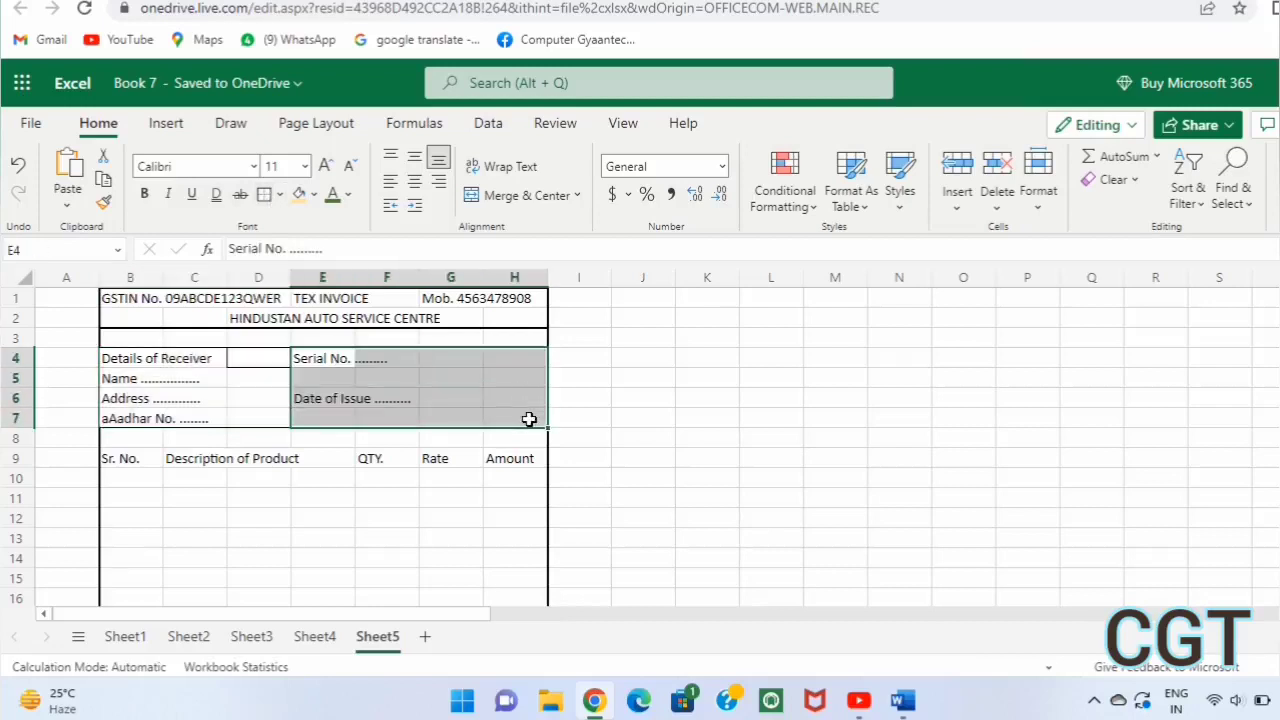
left_click(265, 195)
Clear the formatting from cell D4
left_click(243, 361)
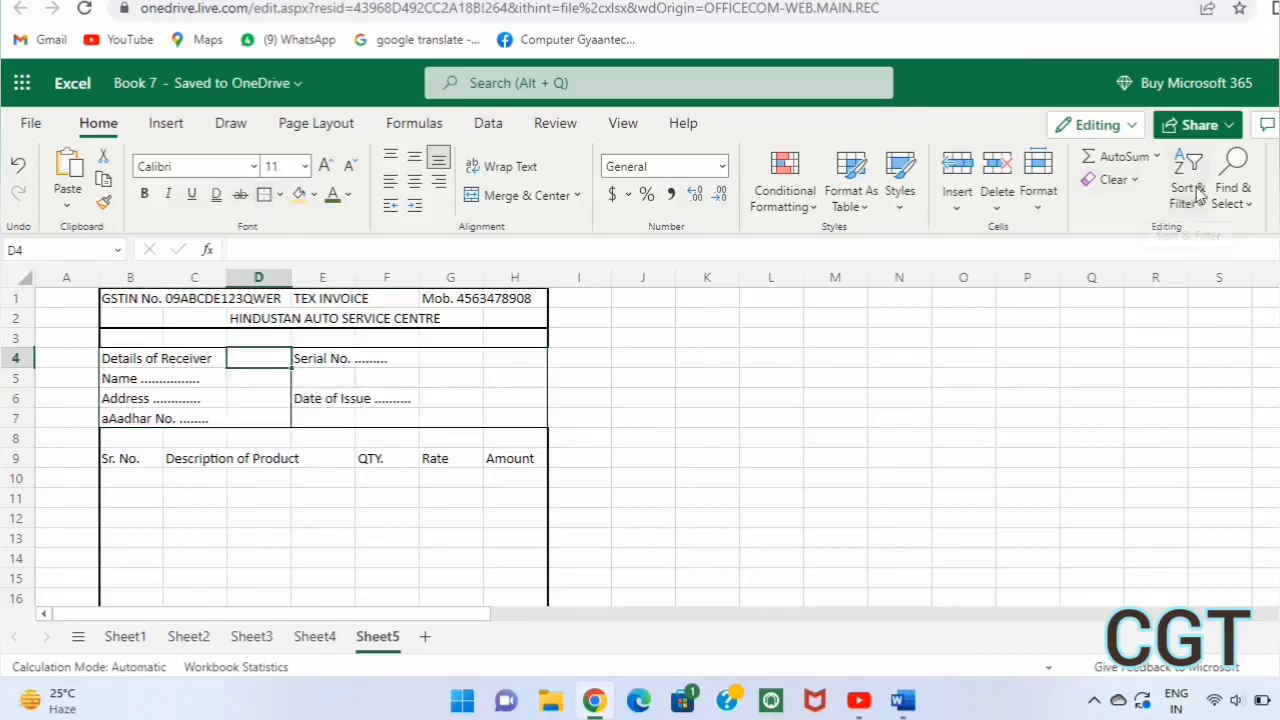
left_click(1106, 180)
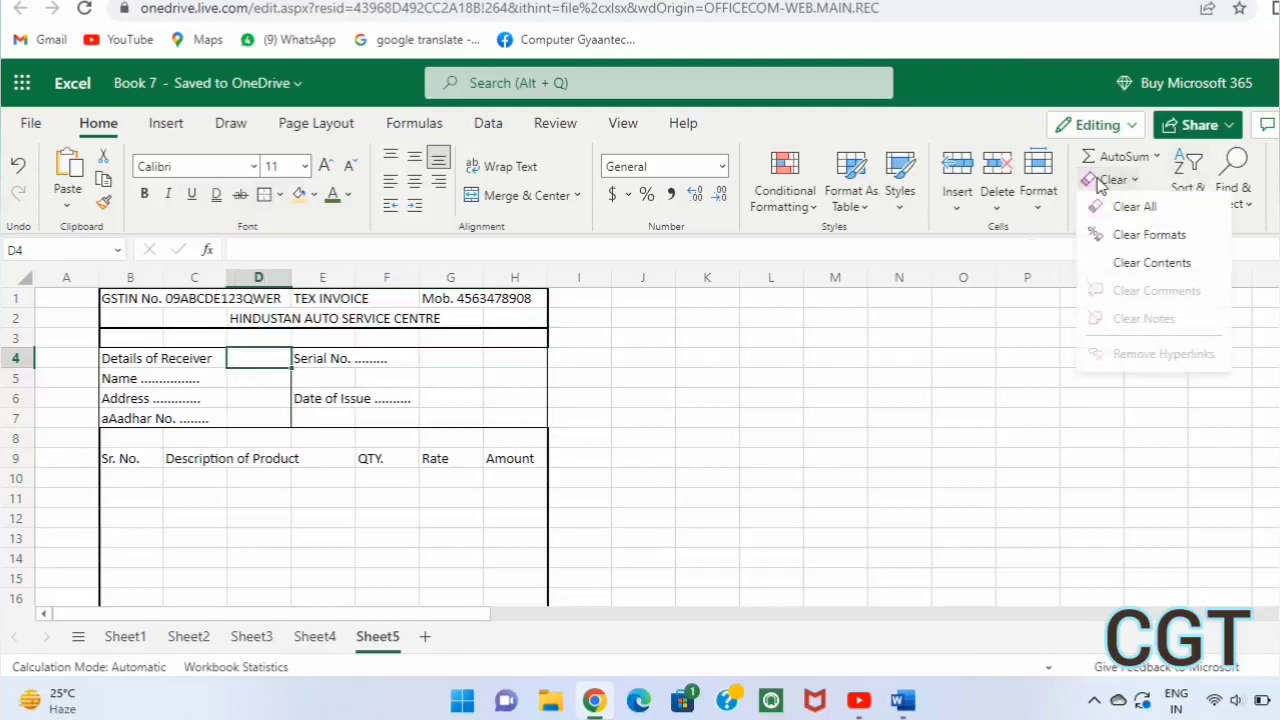
left_click(1129, 234)
left_click(806, 344)
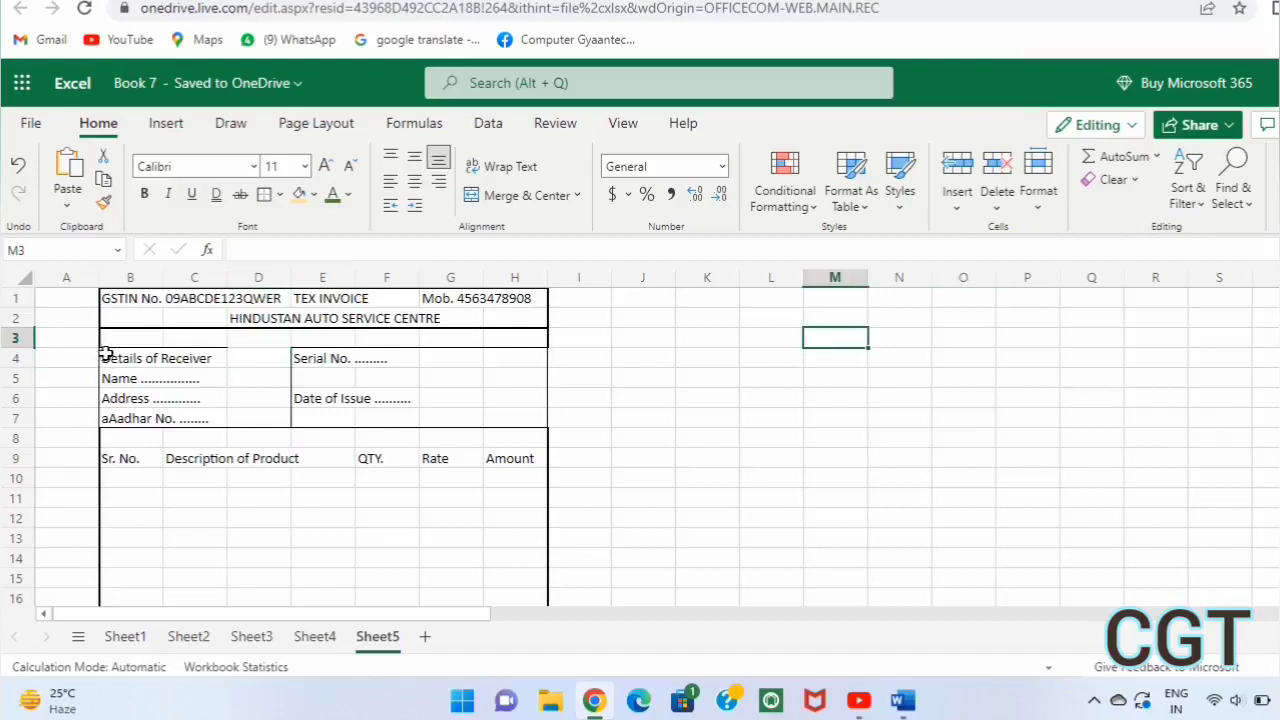
Select the receiver details block B4:D7 and give it an outside border
left_click_drag(110, 352, 237, 428)
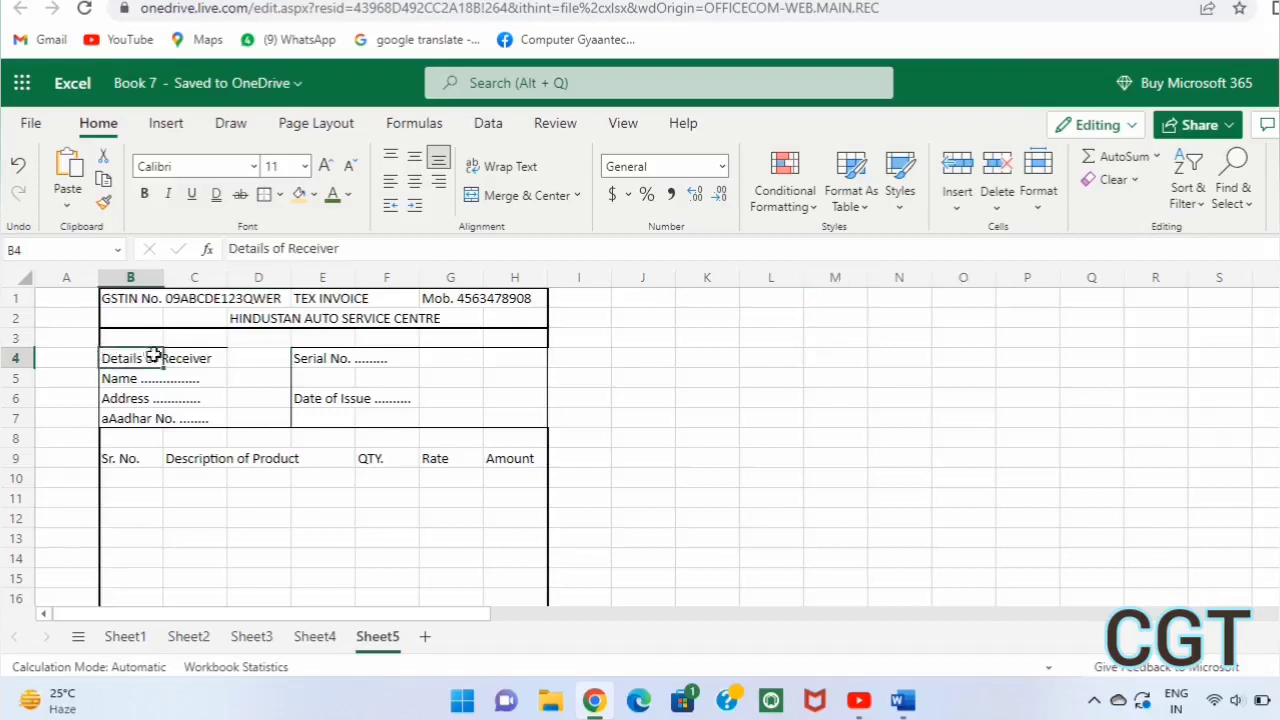
left_click(237, 428)
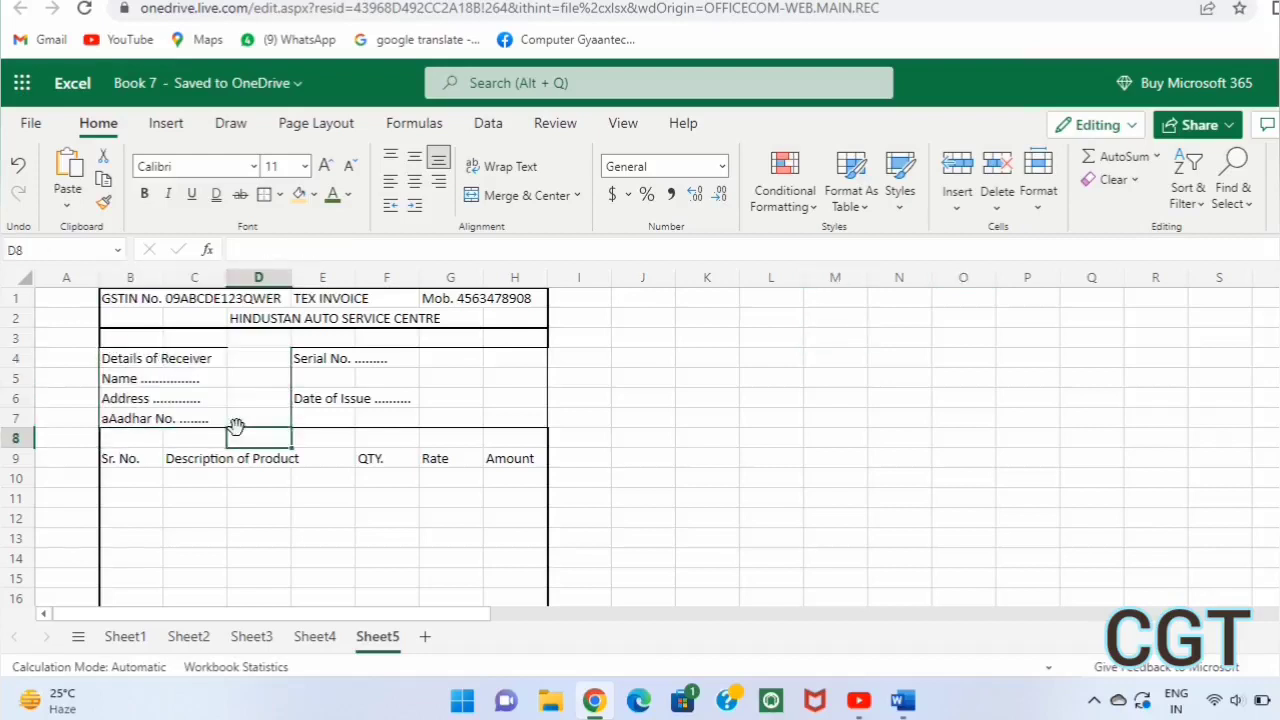
left_click(110, 358)
double_click(110, 358)
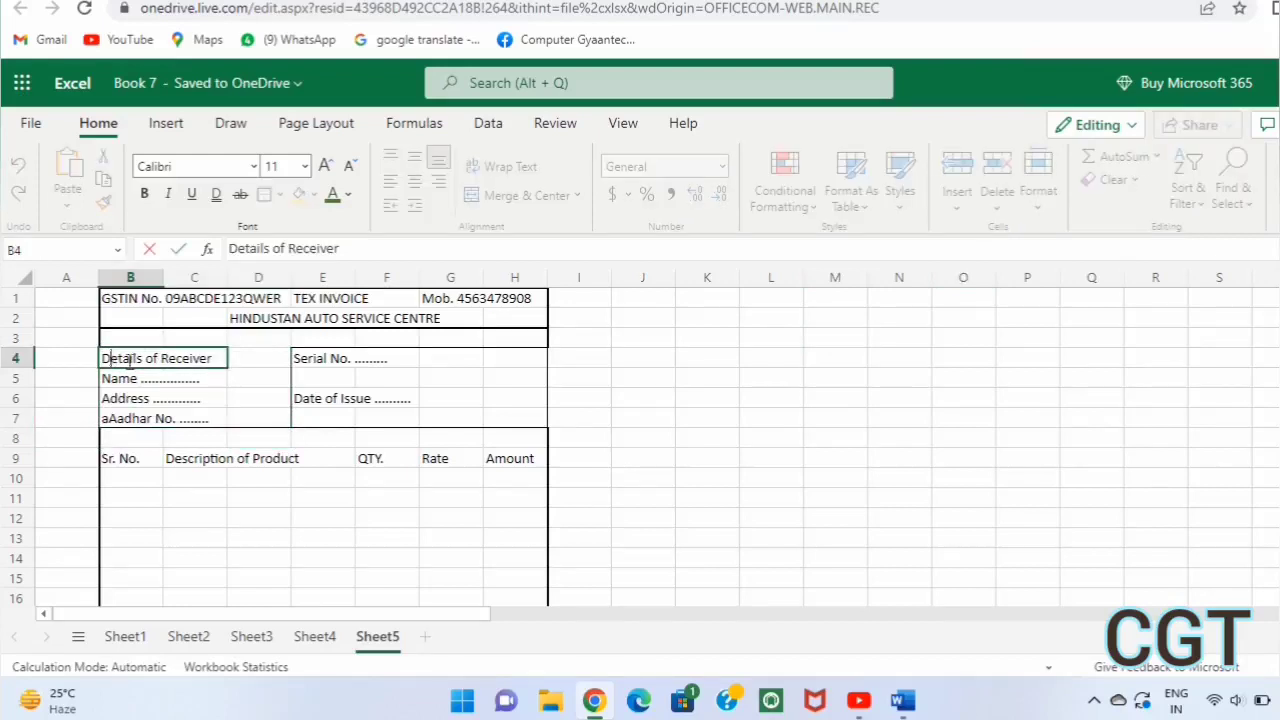
left_click_drag(103, 358, 160, 362)
left_click(245, 377)
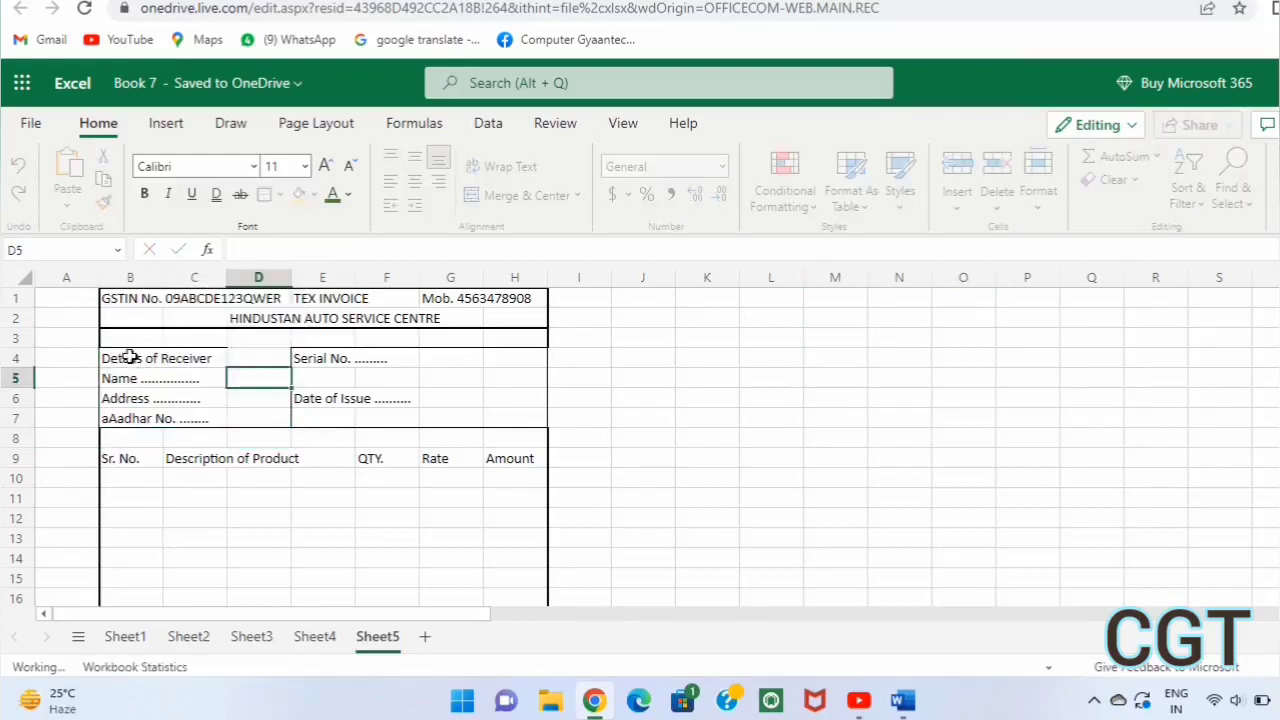
left_click_drag(114, 357, 251, 410)
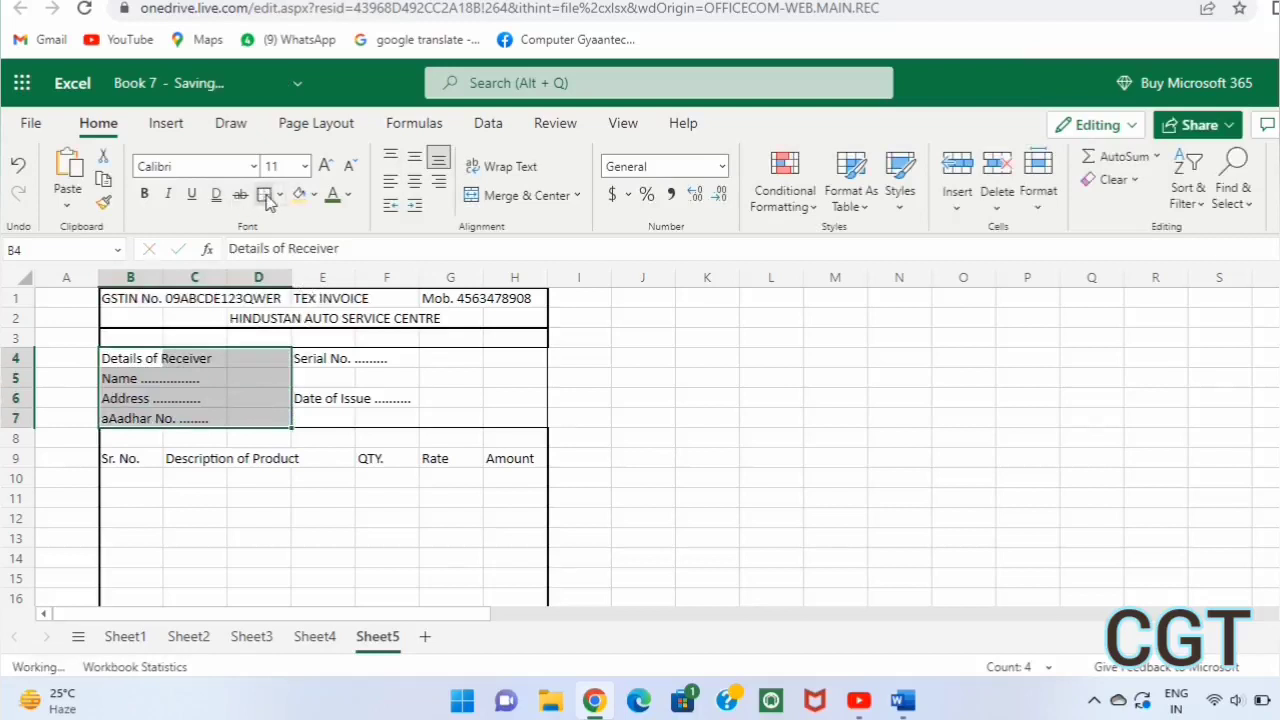
left_click(275, 533)
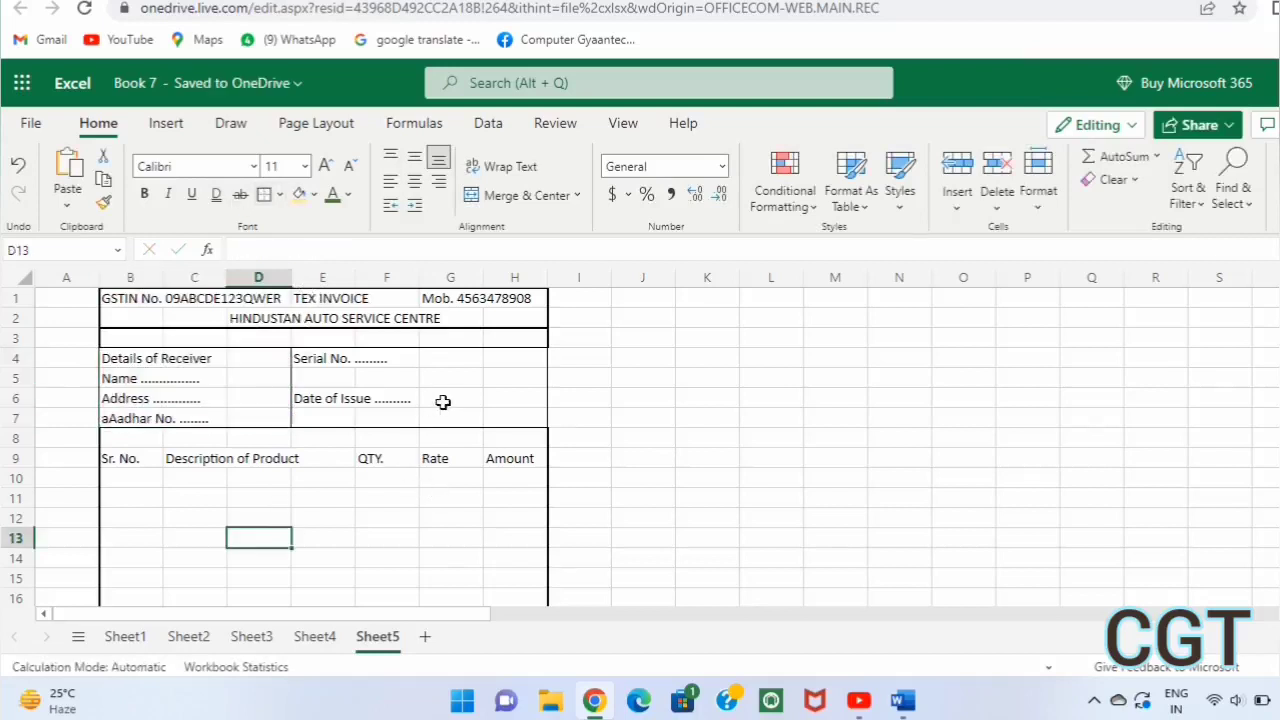
Outline the whole product table B9:H20 with an outside border
scroll(431, 425, "down", 1)
scroll(431, 425, "up", 1)
scroll(431, 425, "down", 2)
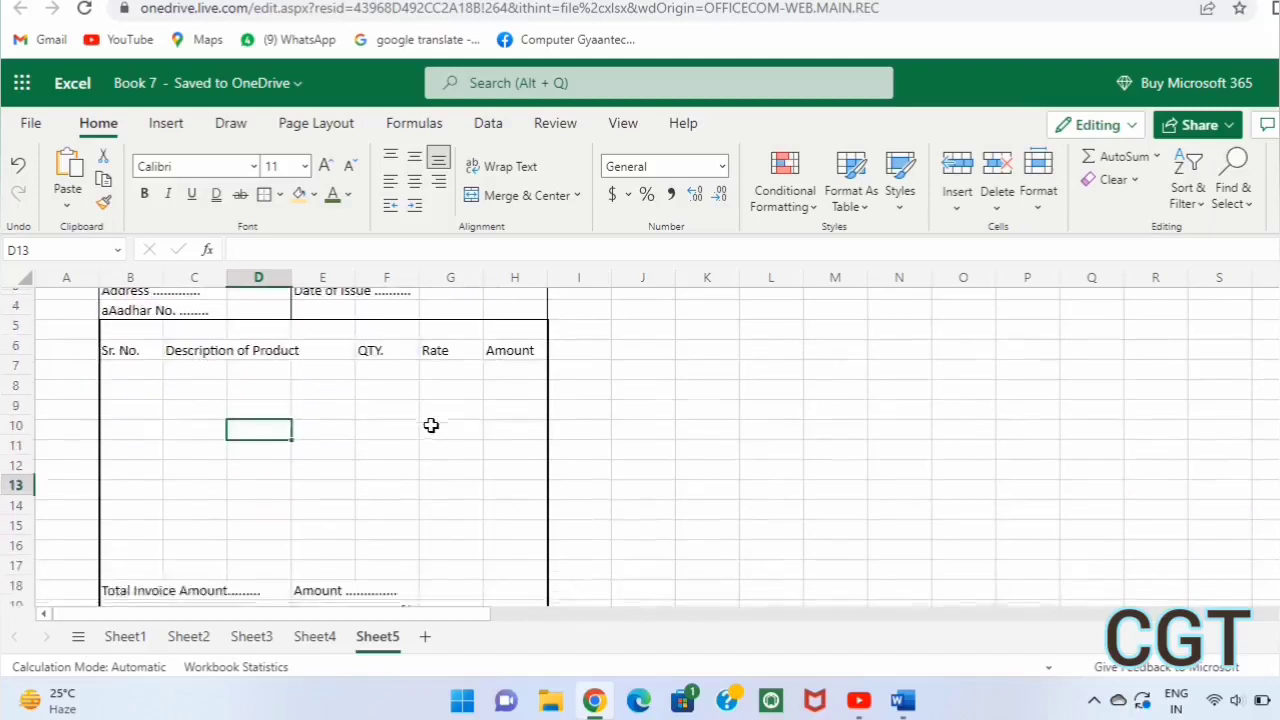
scroll(431, 425, "down", 2)
scroll(431, 425, "up", 4)
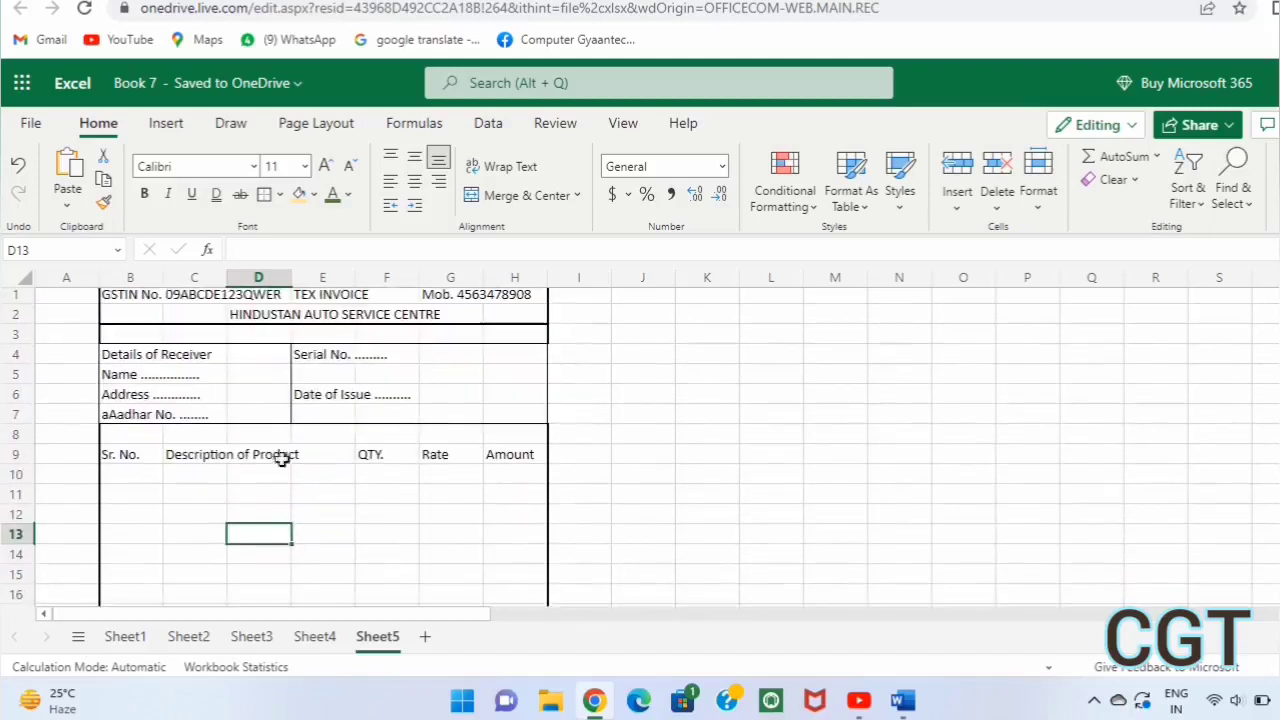
scroll(288, 527, "down", 2)
scroll(288, 527, "down", 1)
scroll(288, 527, "down", 2)
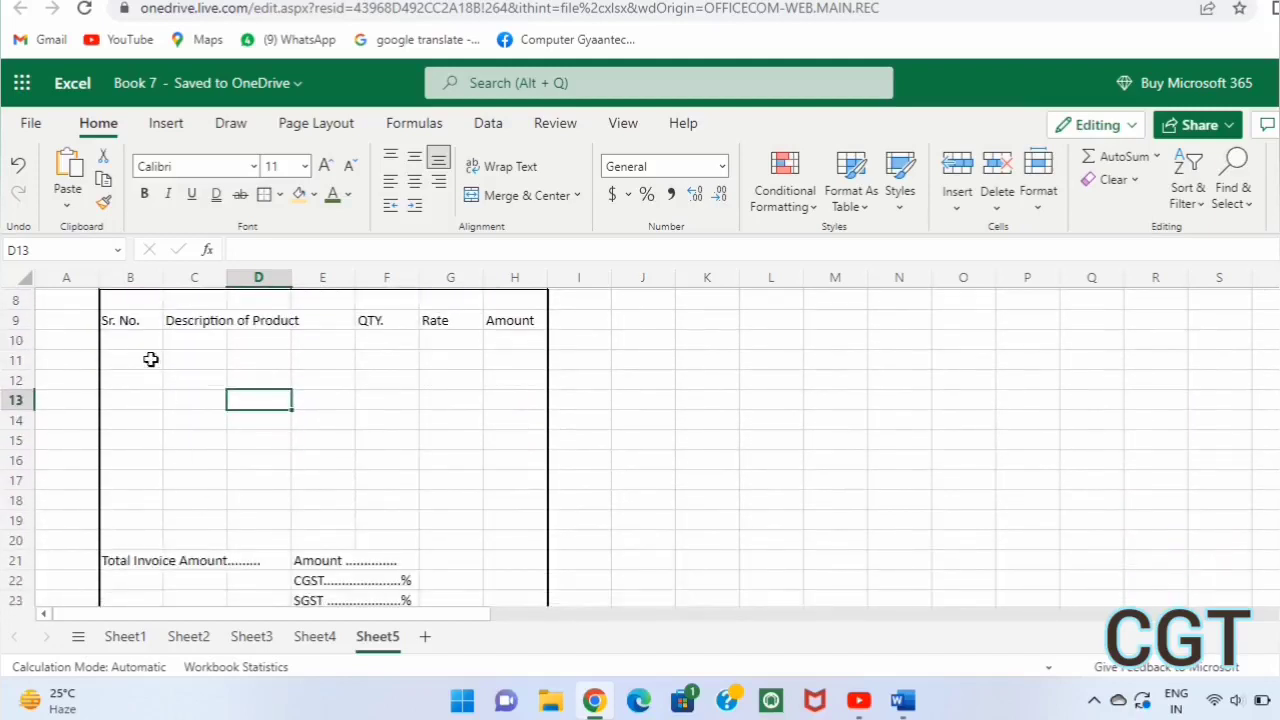
left_click(121, 316)
mouse_move(121, 316)
left_mouse_down()
mouse_move(519, 525)
mouse_move(520, 540)
left_mouse_up()
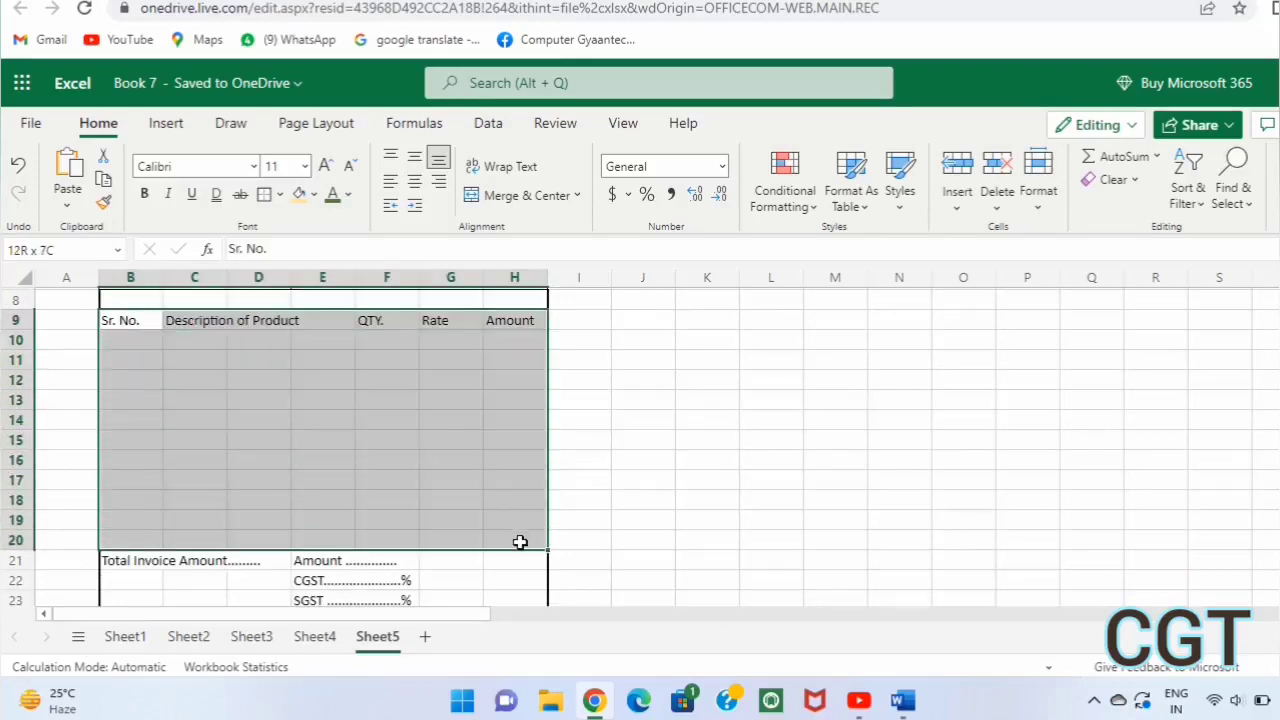
left_click(265, 198)
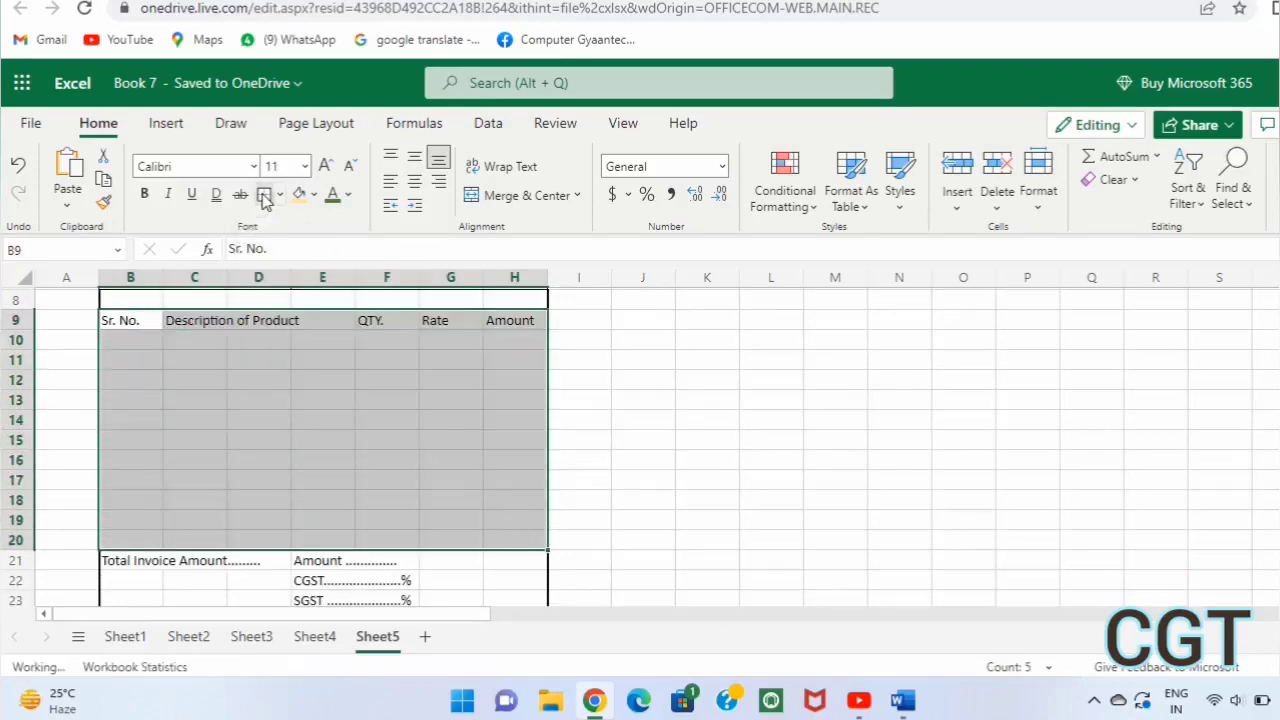
left_click(599, 521)
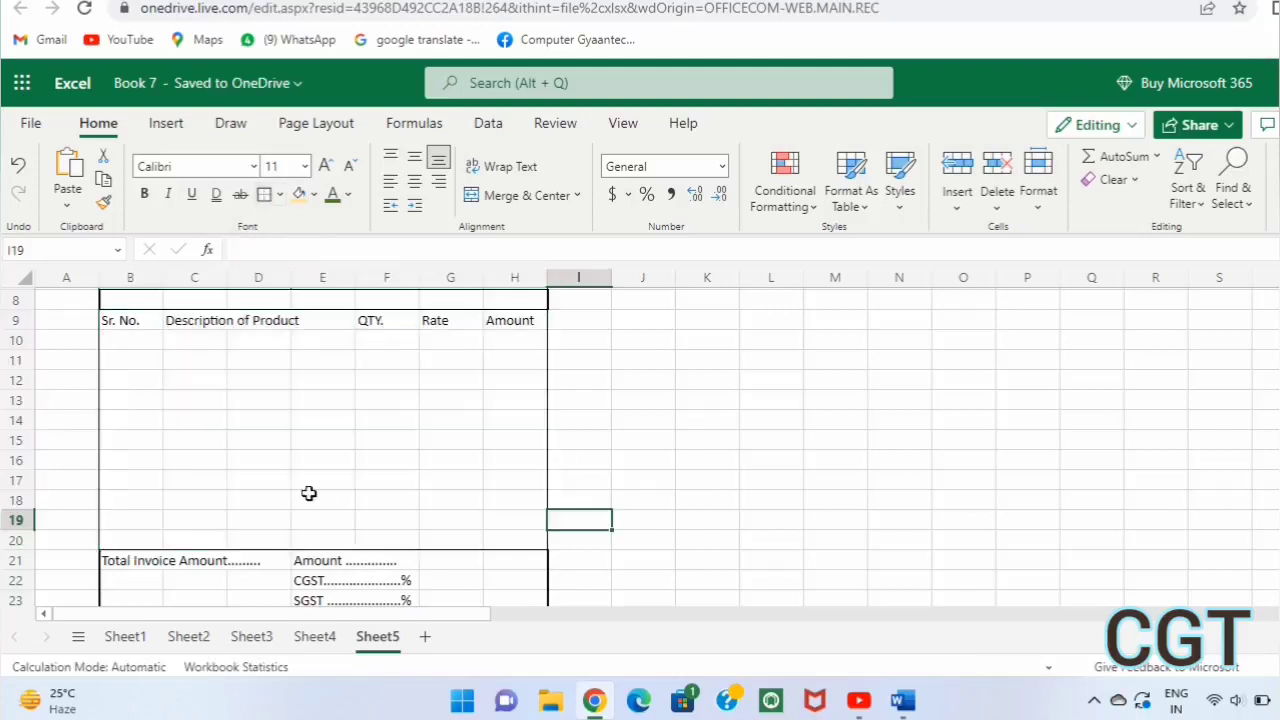
Box the Sr. No. column B9:B20 separately and select the description header C9:E9
left_click(116, 321)
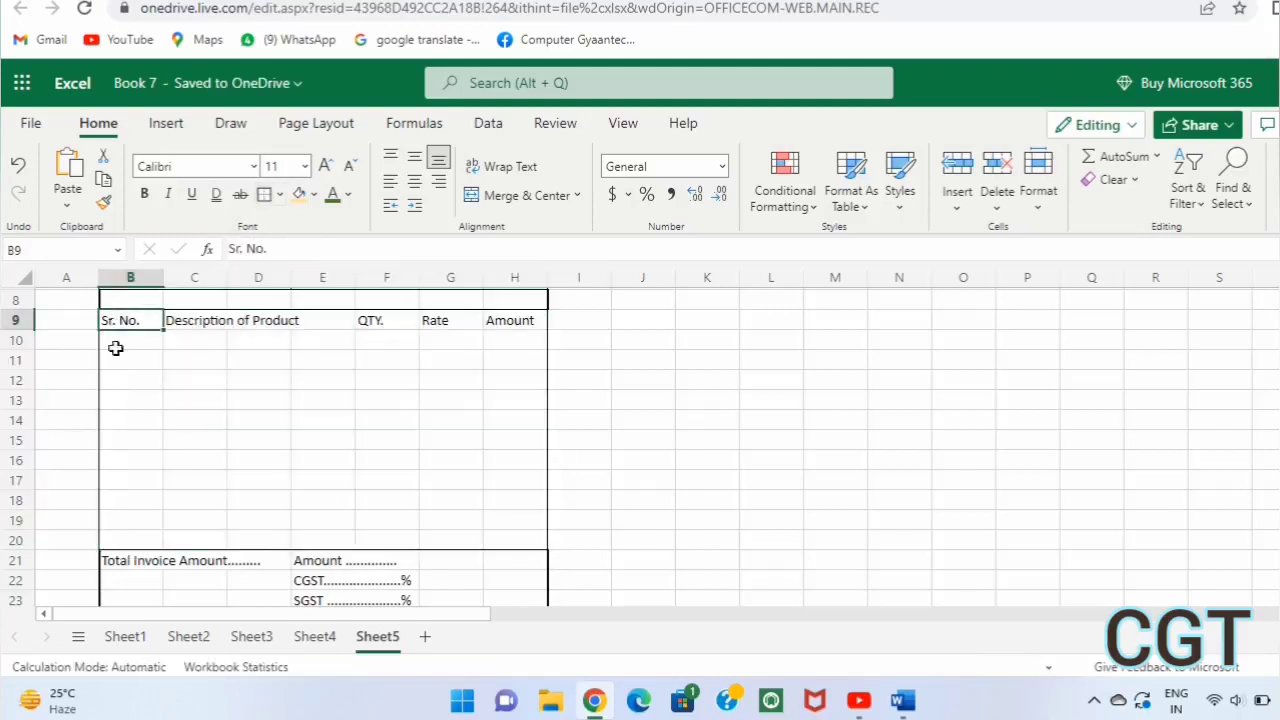
left_click_drag(116, 321, 121, 537)
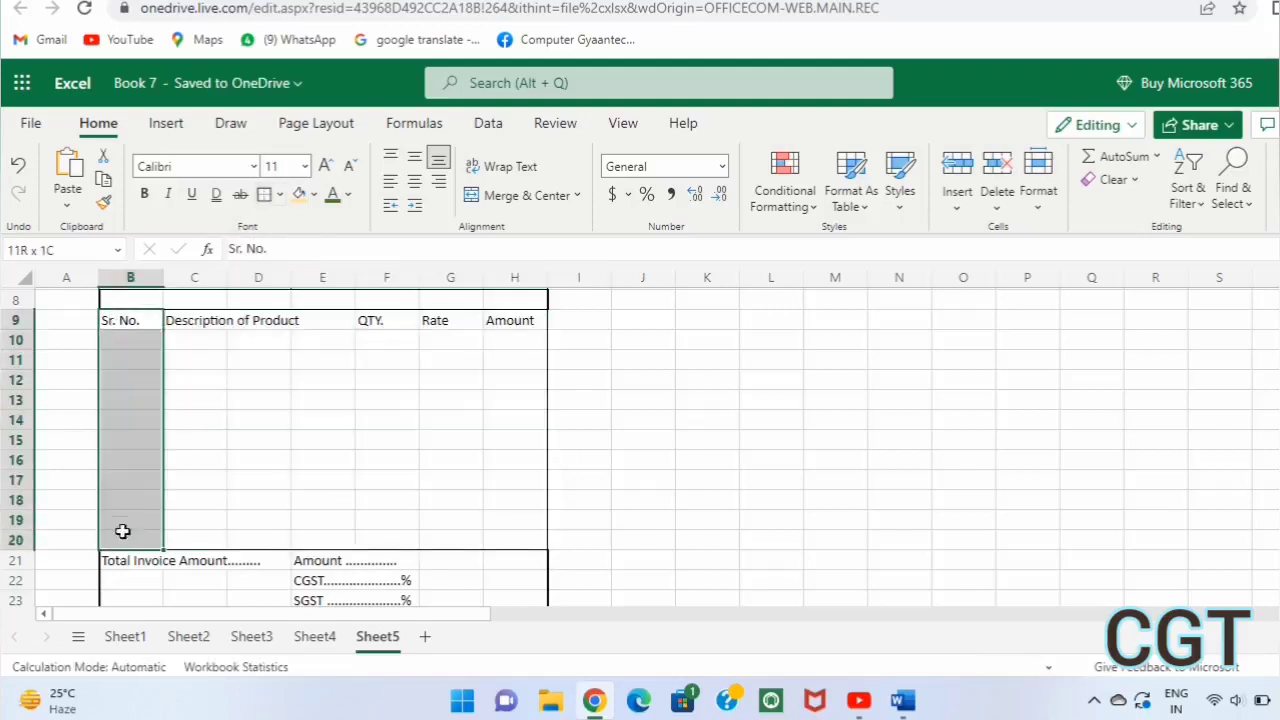
left_click(265, 196)
left_click(210, 333)
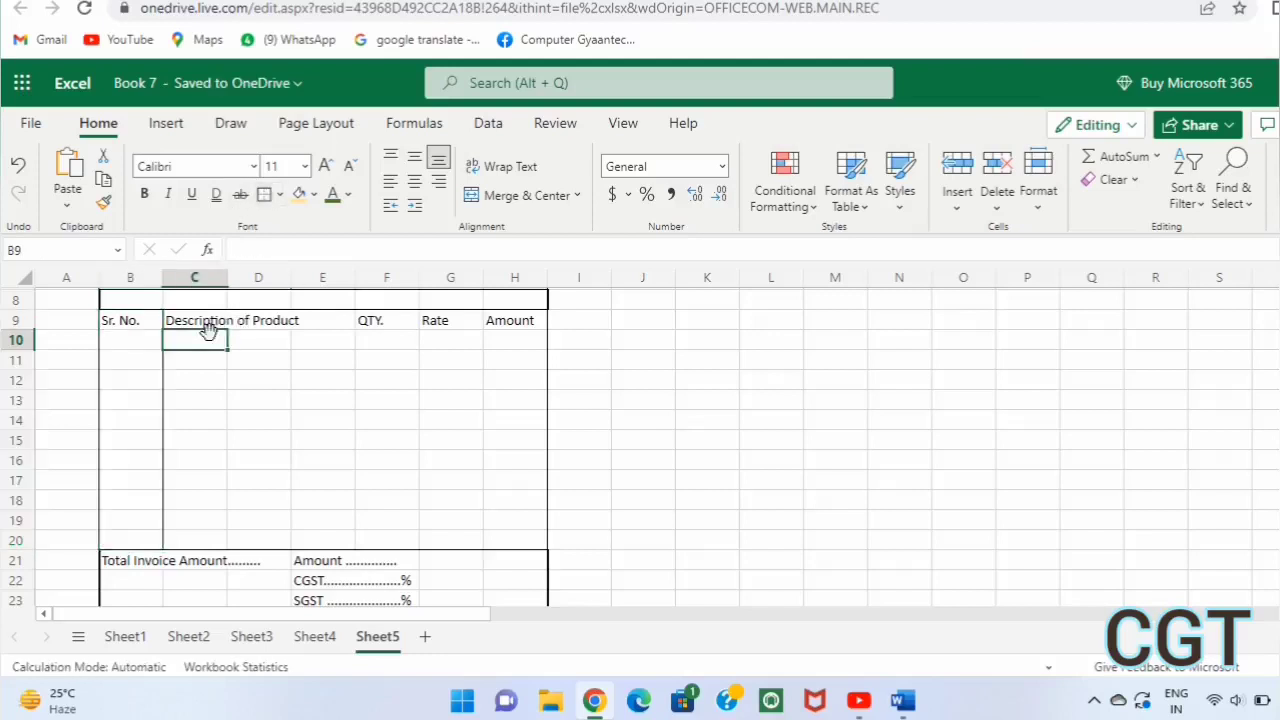
left_click(200, 321)
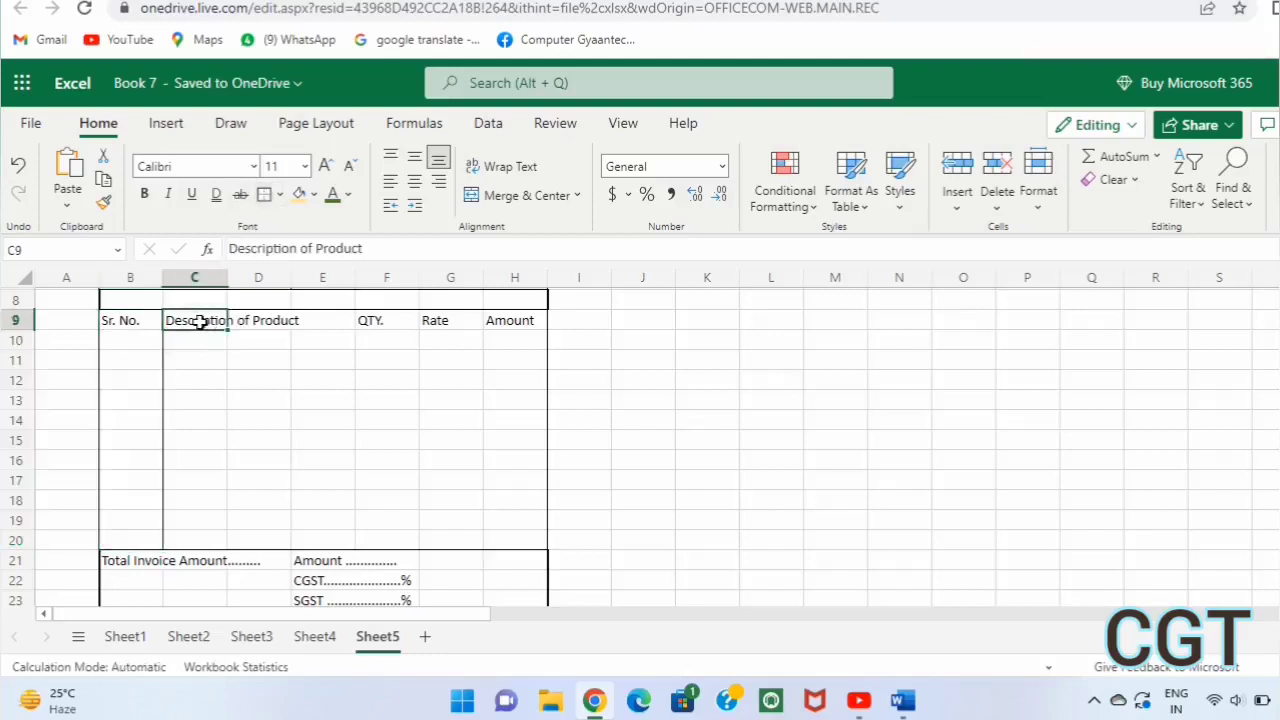
left_click_drag(200, 321, 296, 321)
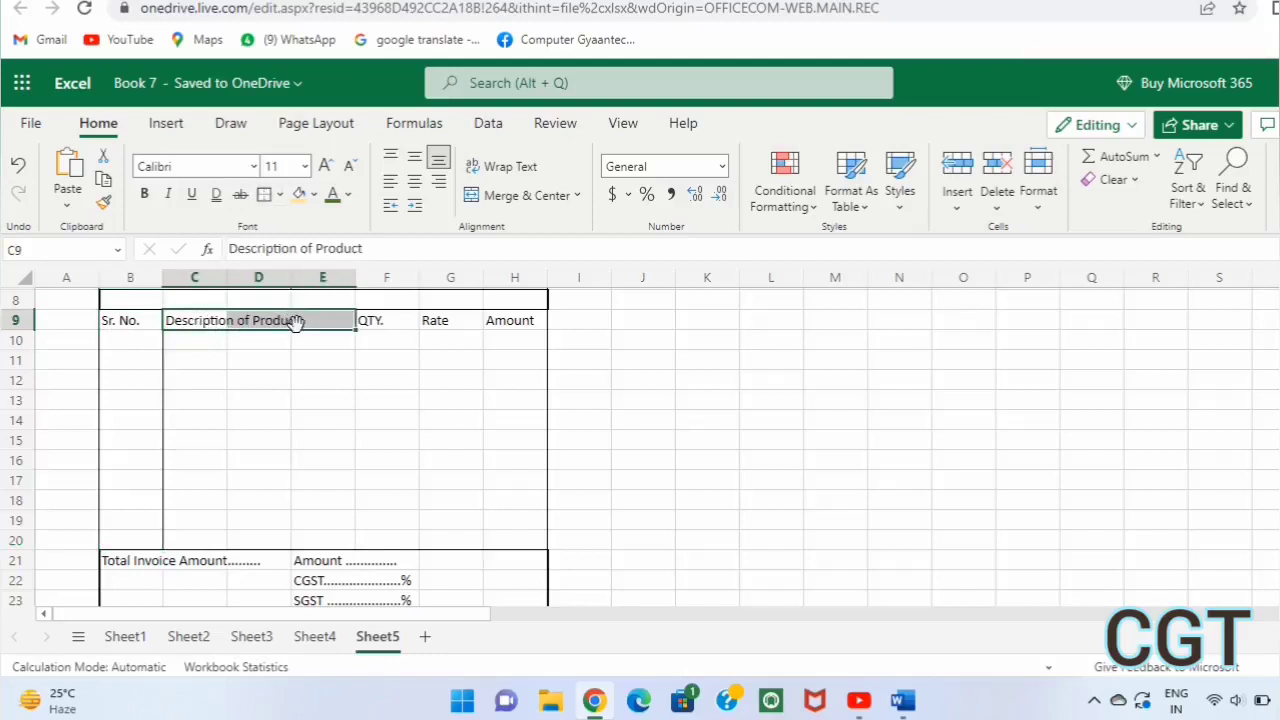
Merge and centre 'Description of Product' across C9:E9
left_click(476, 198)
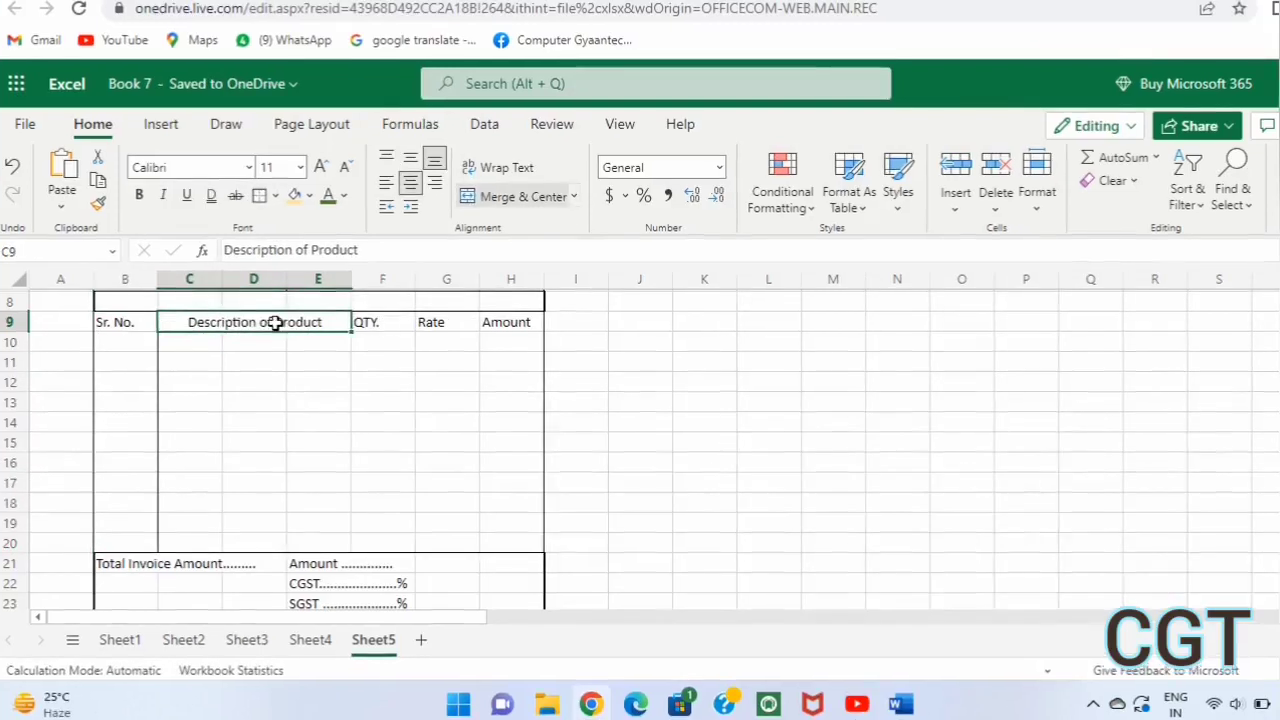
mouse_move(275, 342)
left_mouse_down()
mouse_move(343, 486)
mouse_move(351, 569)
mouse_move(331, 547)
left_mouse_up()
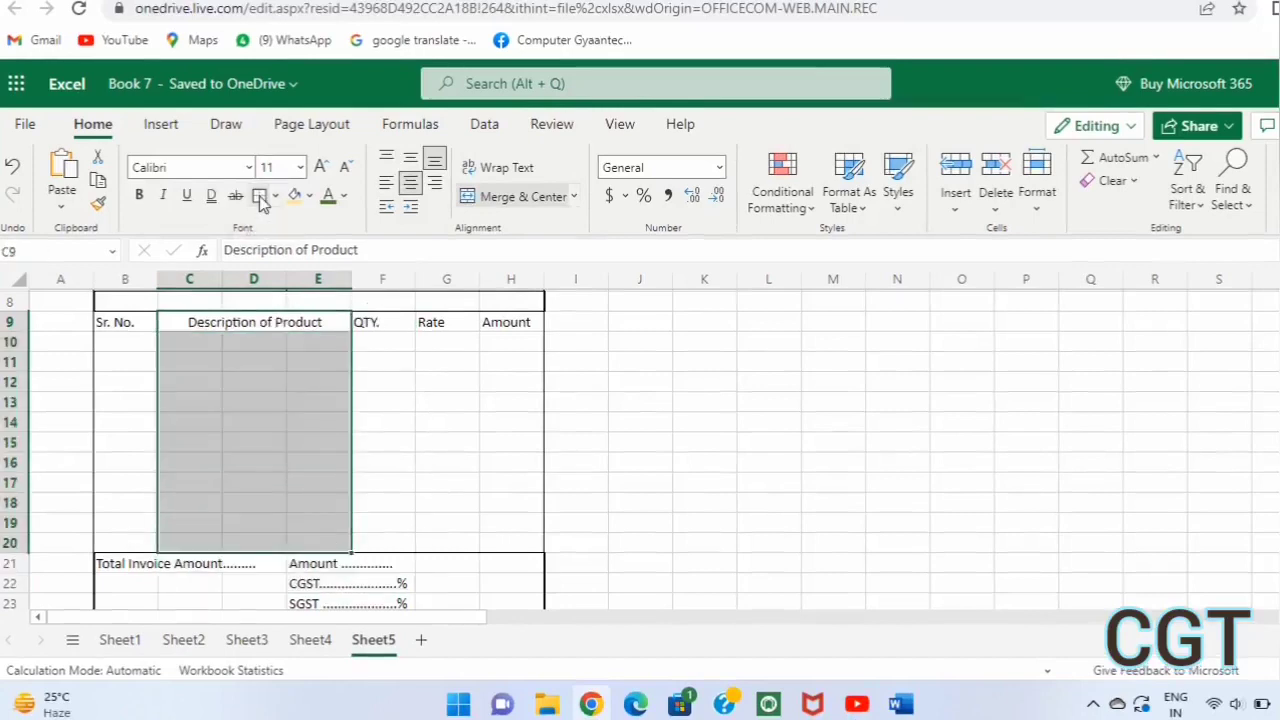
left_click(373, 321)
left_click_drag(375, 321, 394, 543)
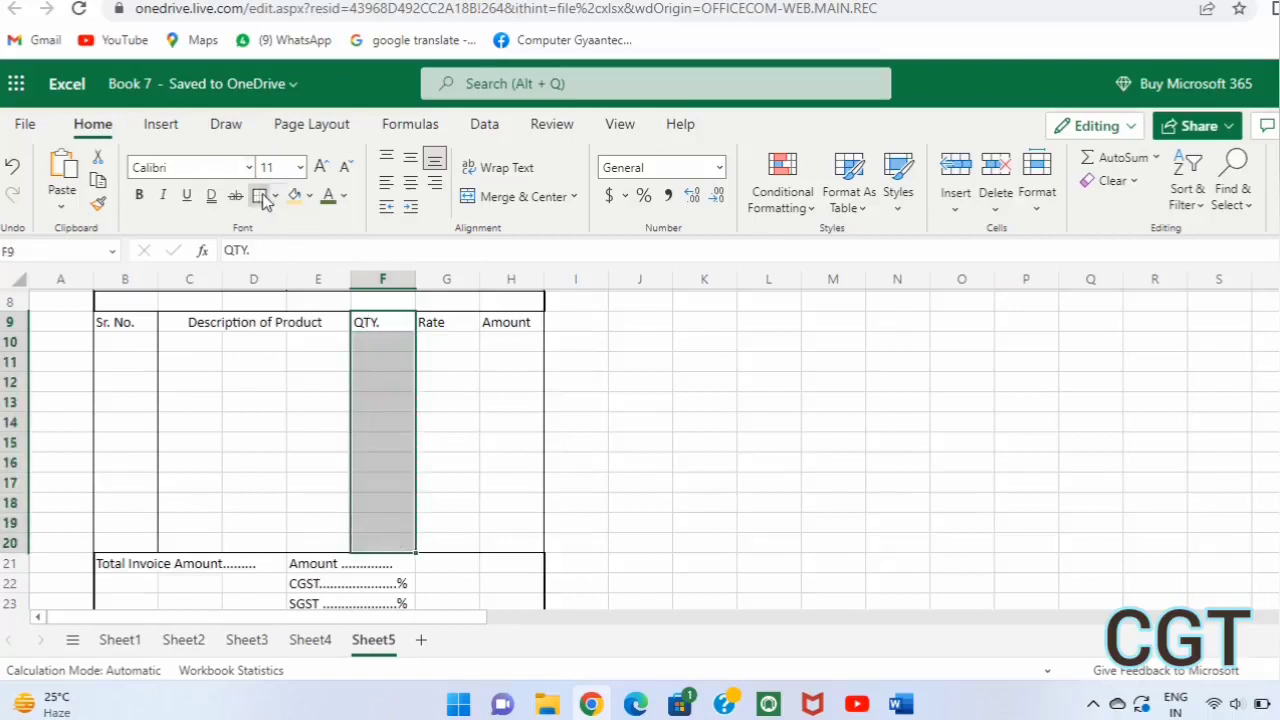
Border the Rate and Amount columns down to row 20
left_click(431, 323)
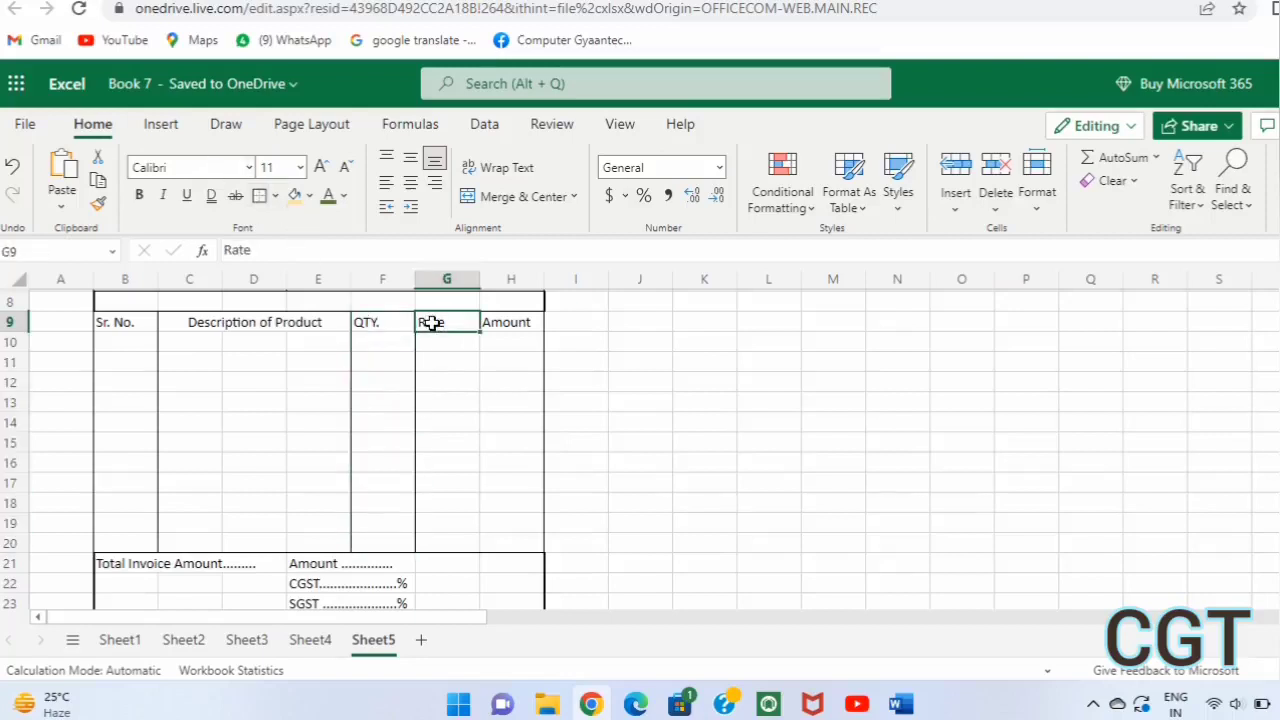
mouse_move(431, 323)
left_mouse_down()
mouse_move(445, 321)
mouse_move(458, 538)
left_mouse_up()
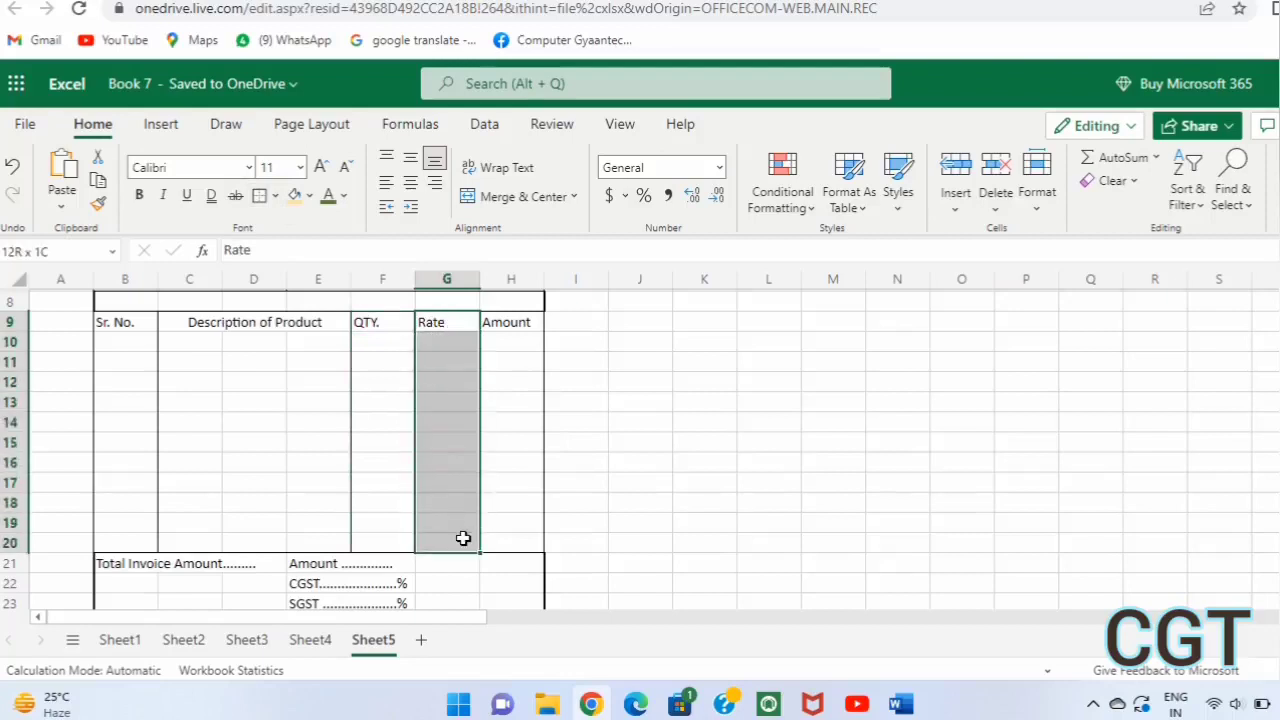
left_click(259, 198)
left_click(508, 323)
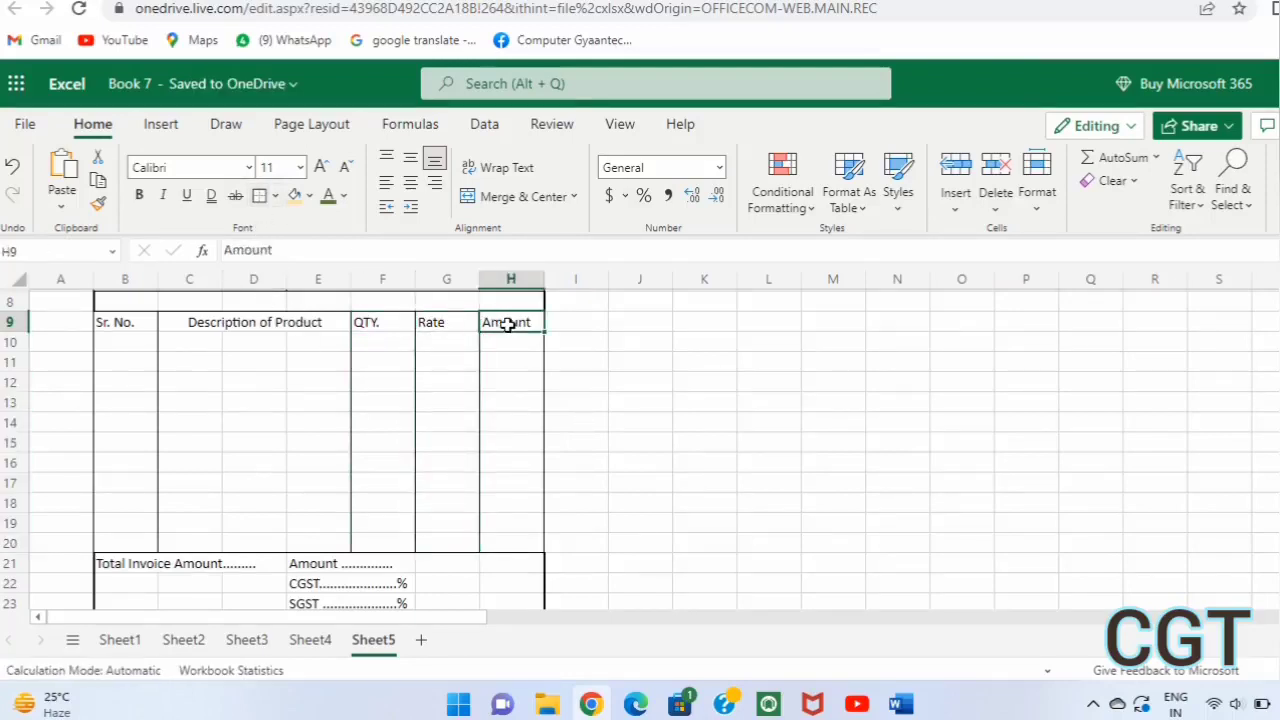
left_click_drag(508, 323, 528, 538)
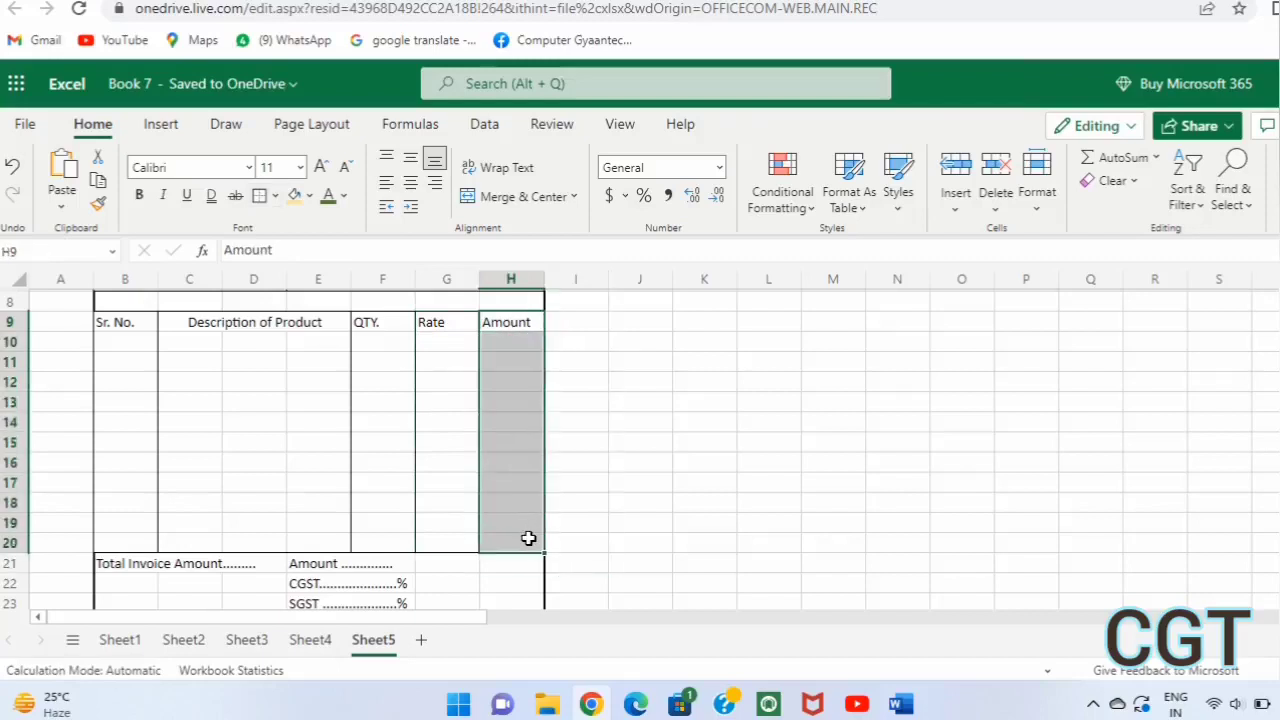
left_click(259, 198)
Apply borders to every heading cell from Sr. No. to Amount in B9:H9
left_click(694, 522)
scroll(407, 438, "up", 2)
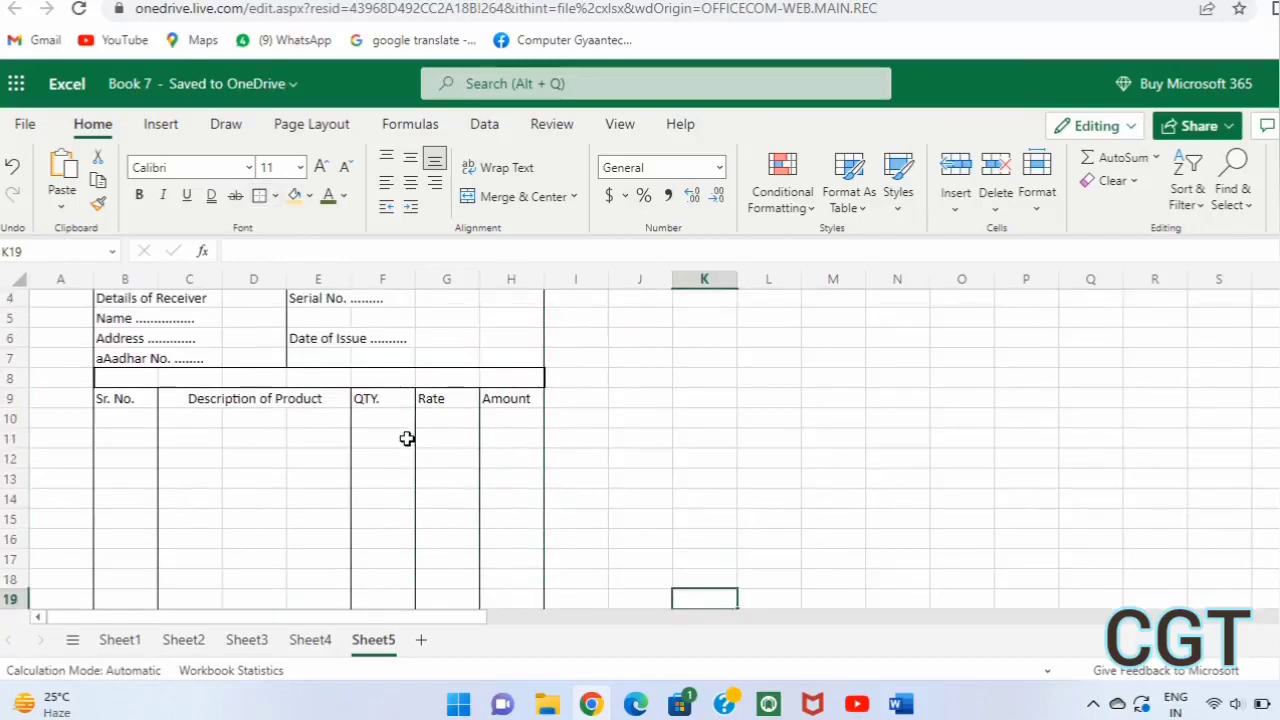
left_click(119, 399)
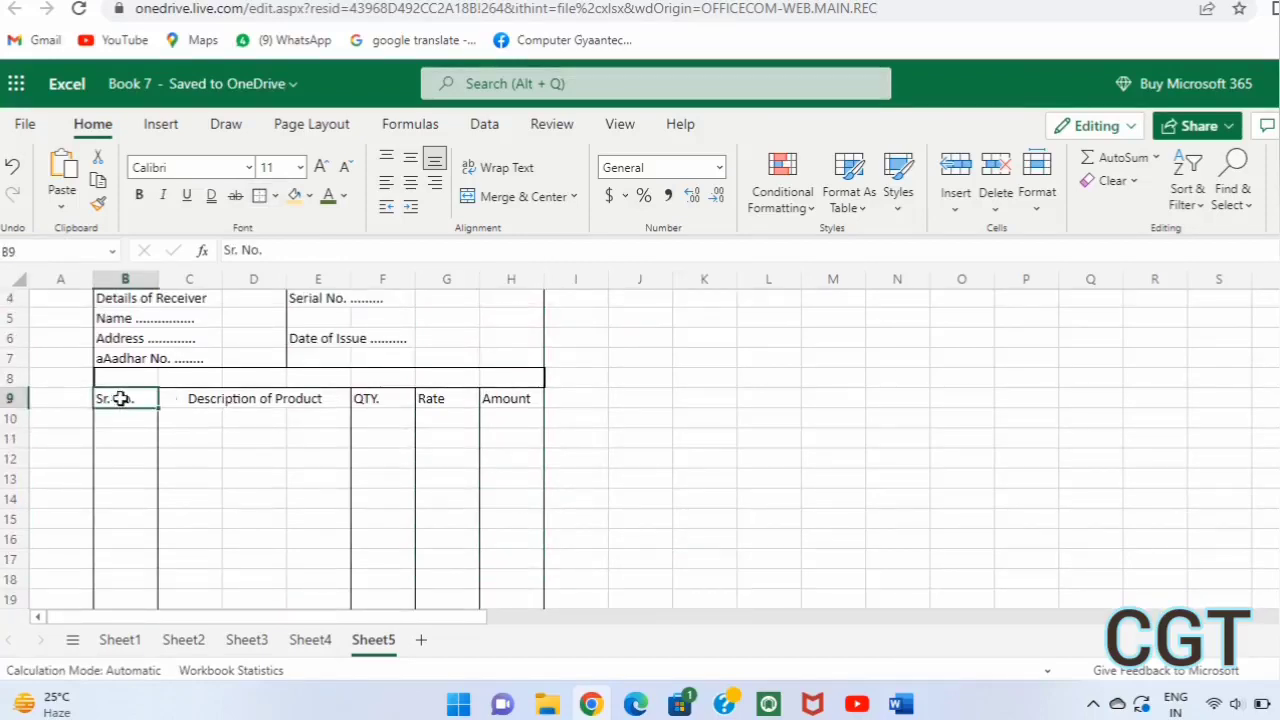
left_click_drag(119, 399, 533, 400)
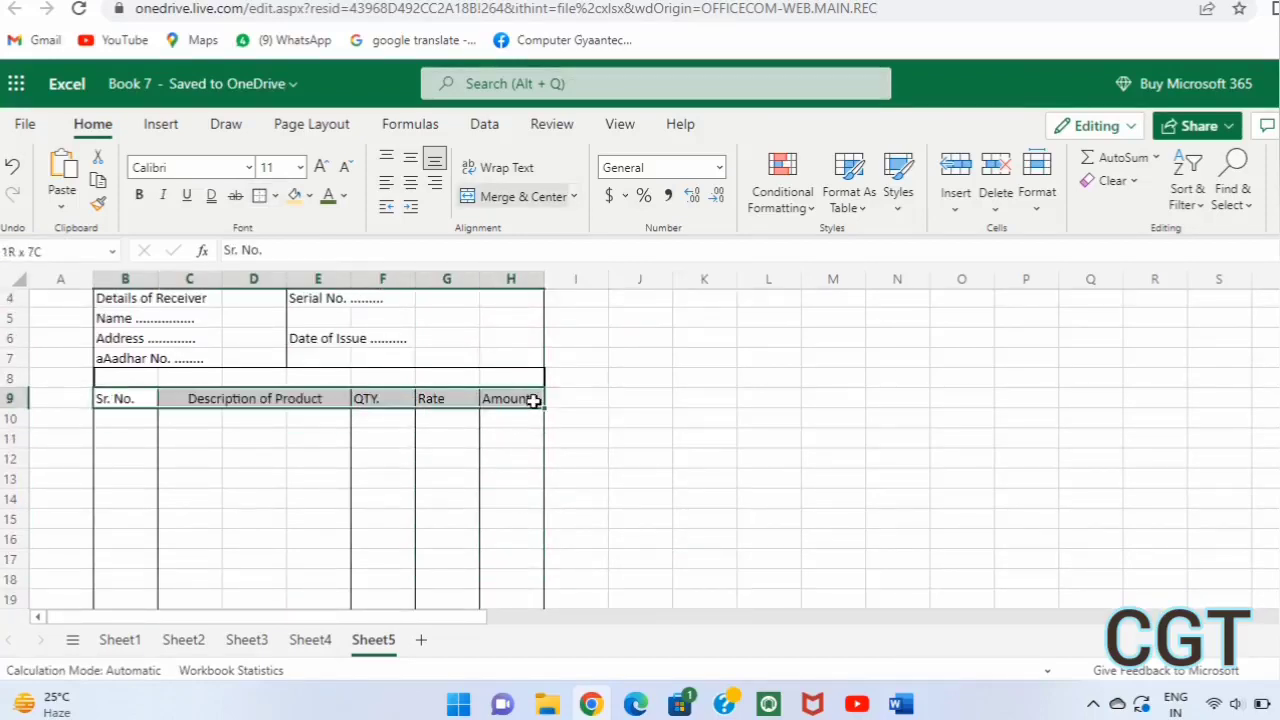
left_click(263, 200)
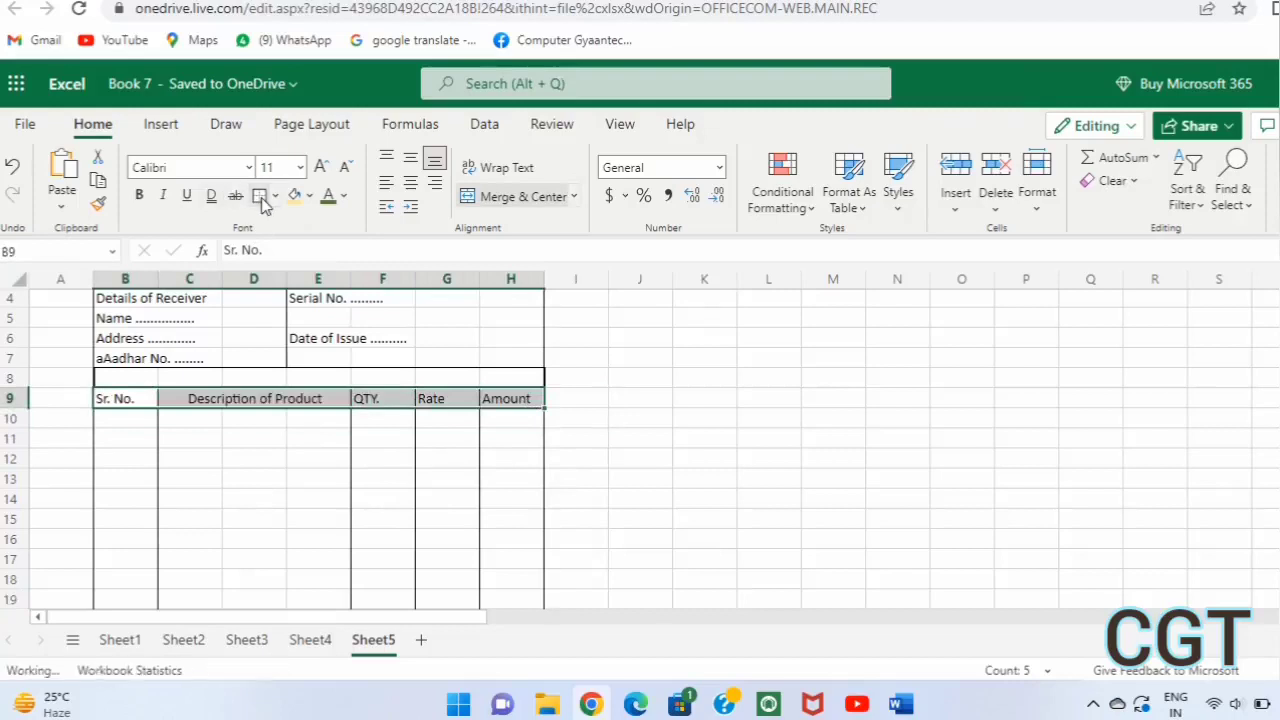
left_click(275, 470)
Select B21:D25 and outline the Total Invoice Amount block with a border
scroll(275, 470, "down", 3)
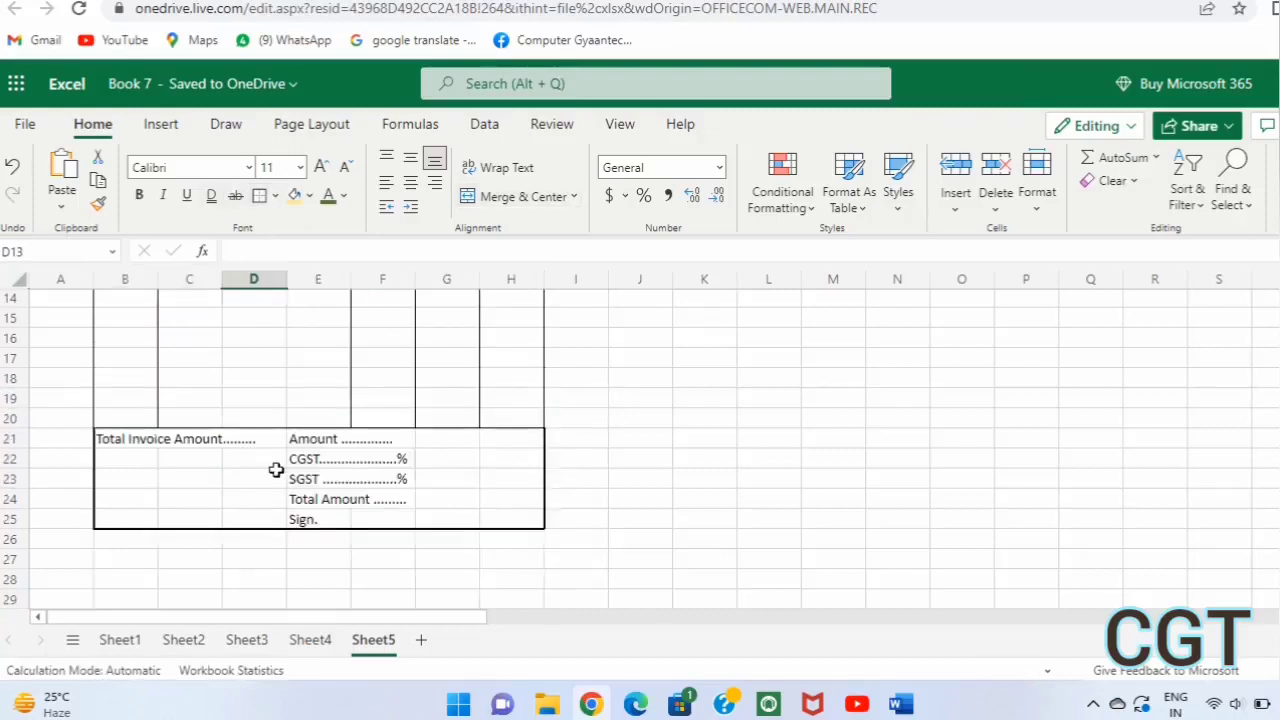
scroll(275, 470, "up", 1)
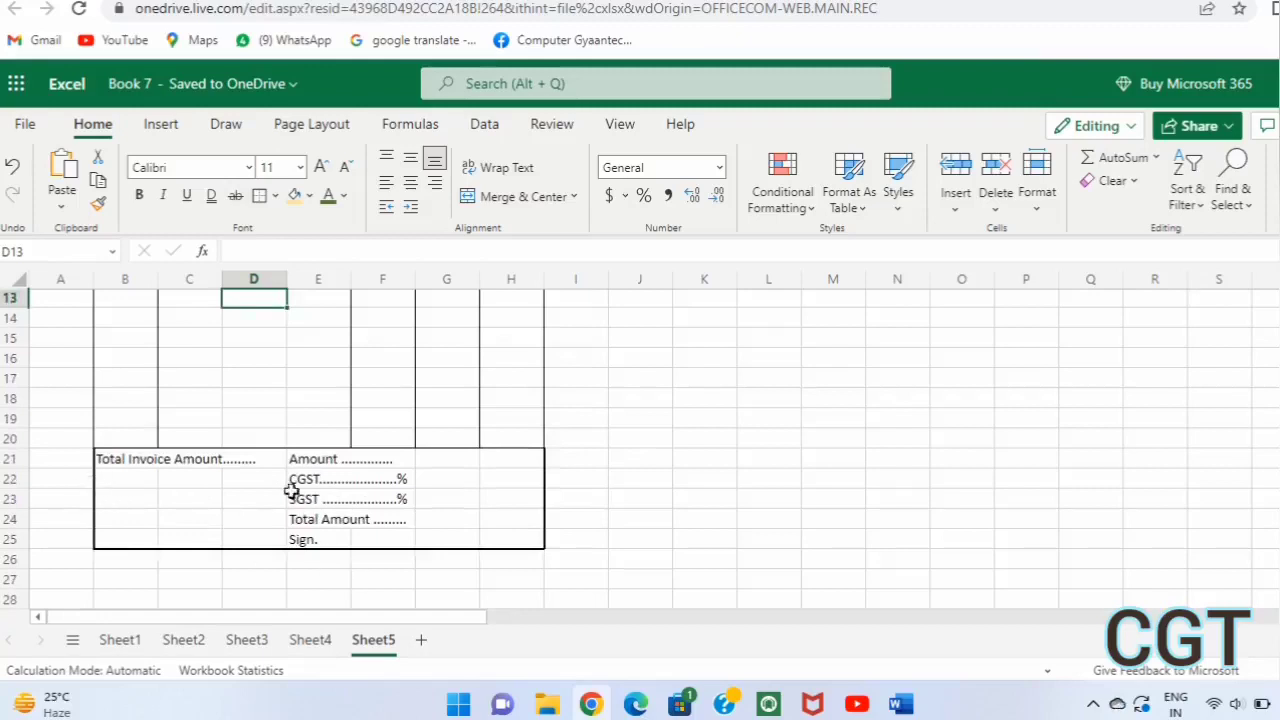
left_click(117, 458)
left_click_drag(117, 458, 250, 541)
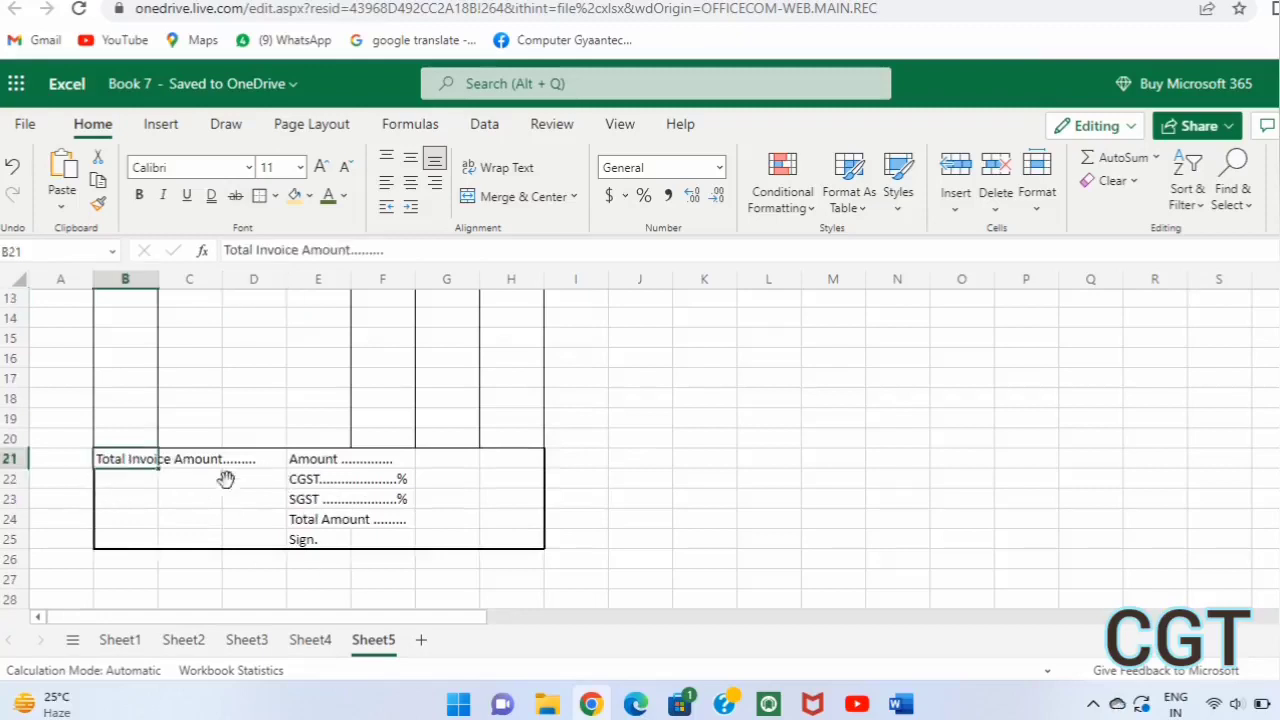
left_click(262, 198)
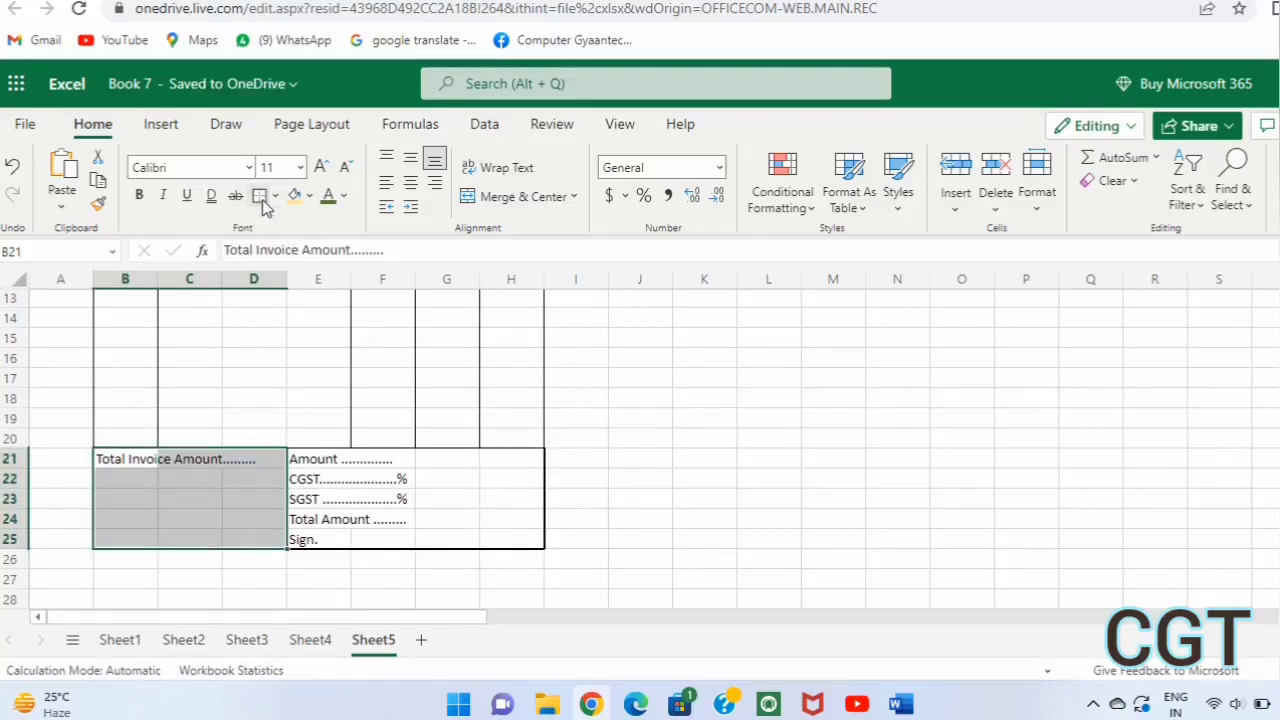
left_click(336, 496)
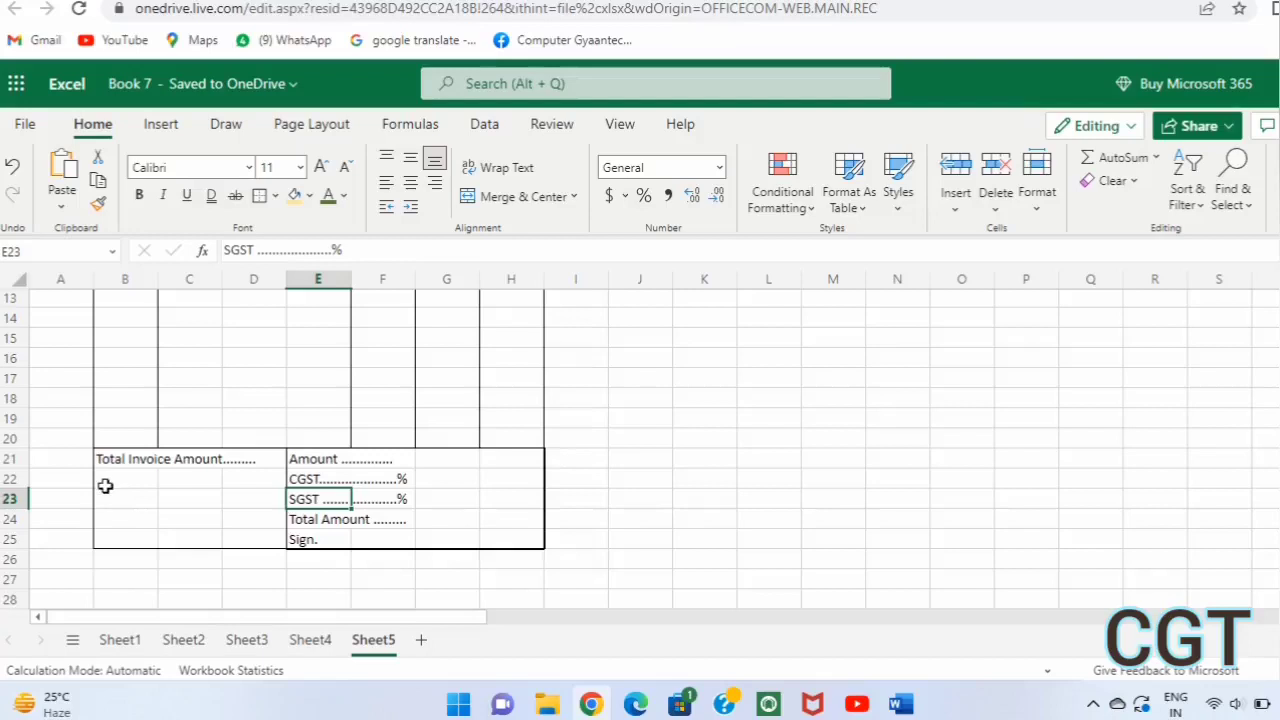
Enter dotted 'Bank Detailes', 'Bank Name' and 'IFSC Code' label lines in B23, B24 and B25
left_click(104, 491)
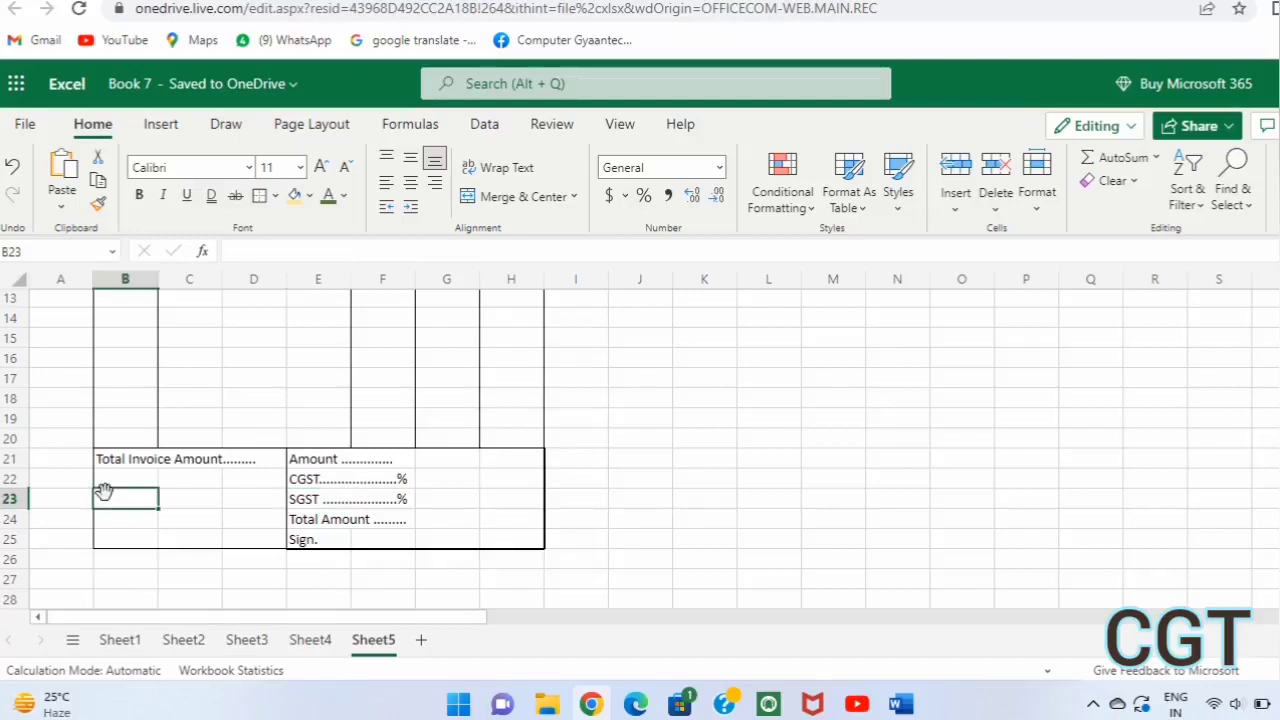
type("BA")
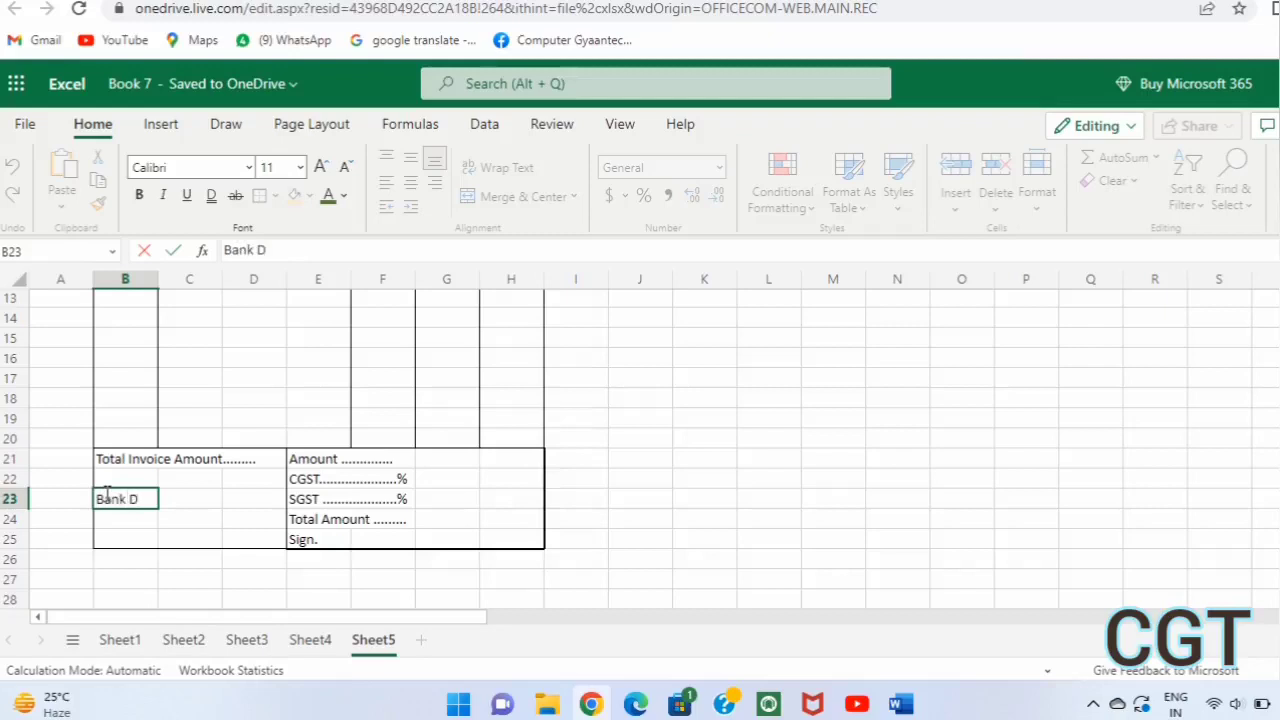
type("ailes ....")
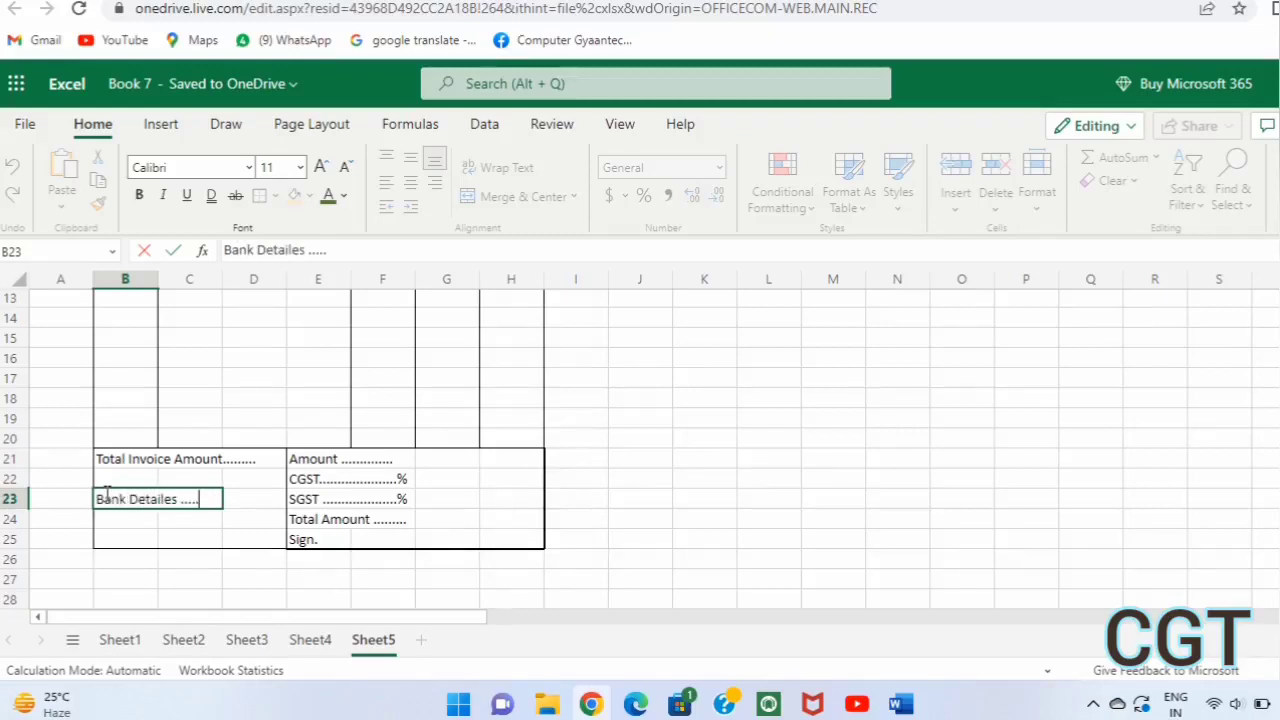
type("..........")
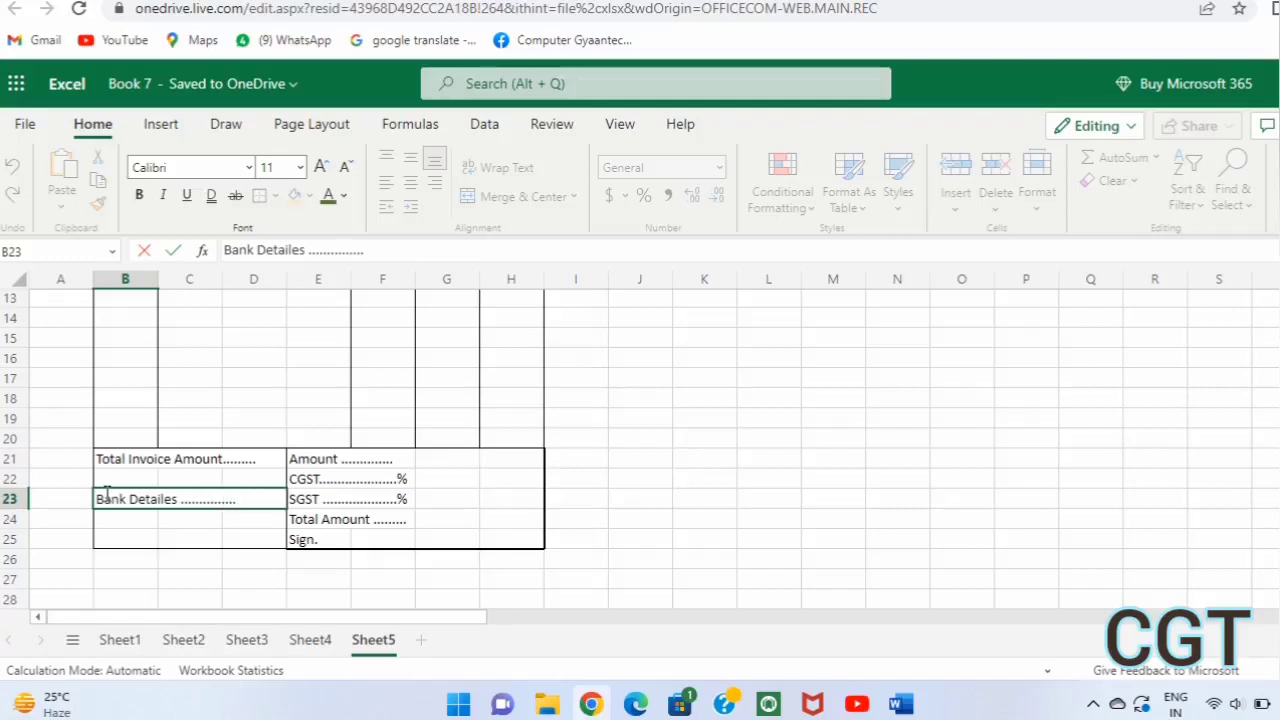
key("Return")
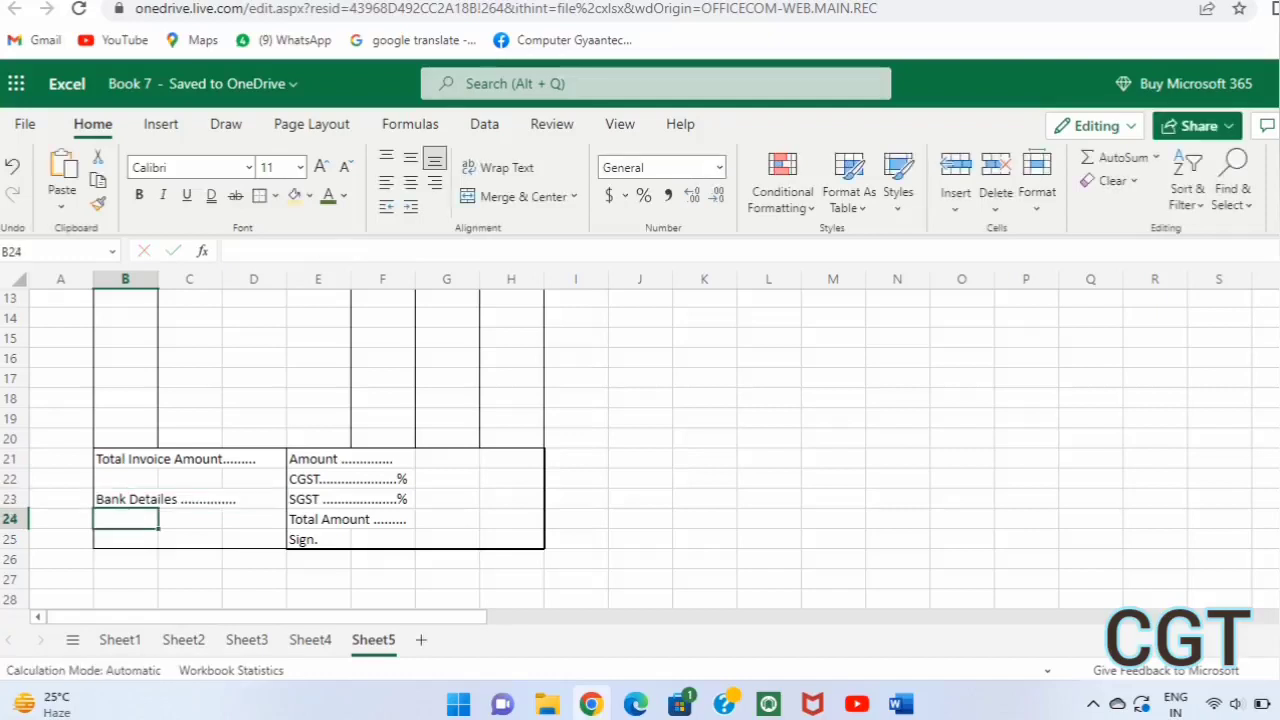
type("Bank ")
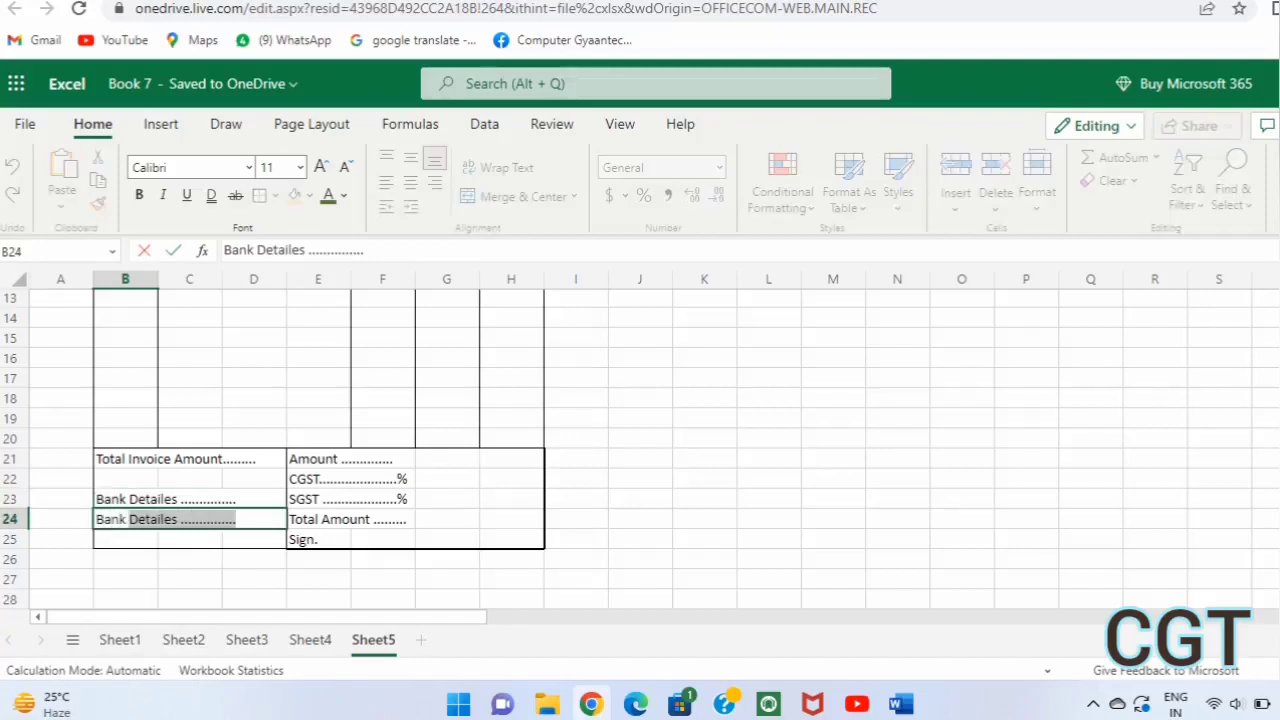
type("Name .......")
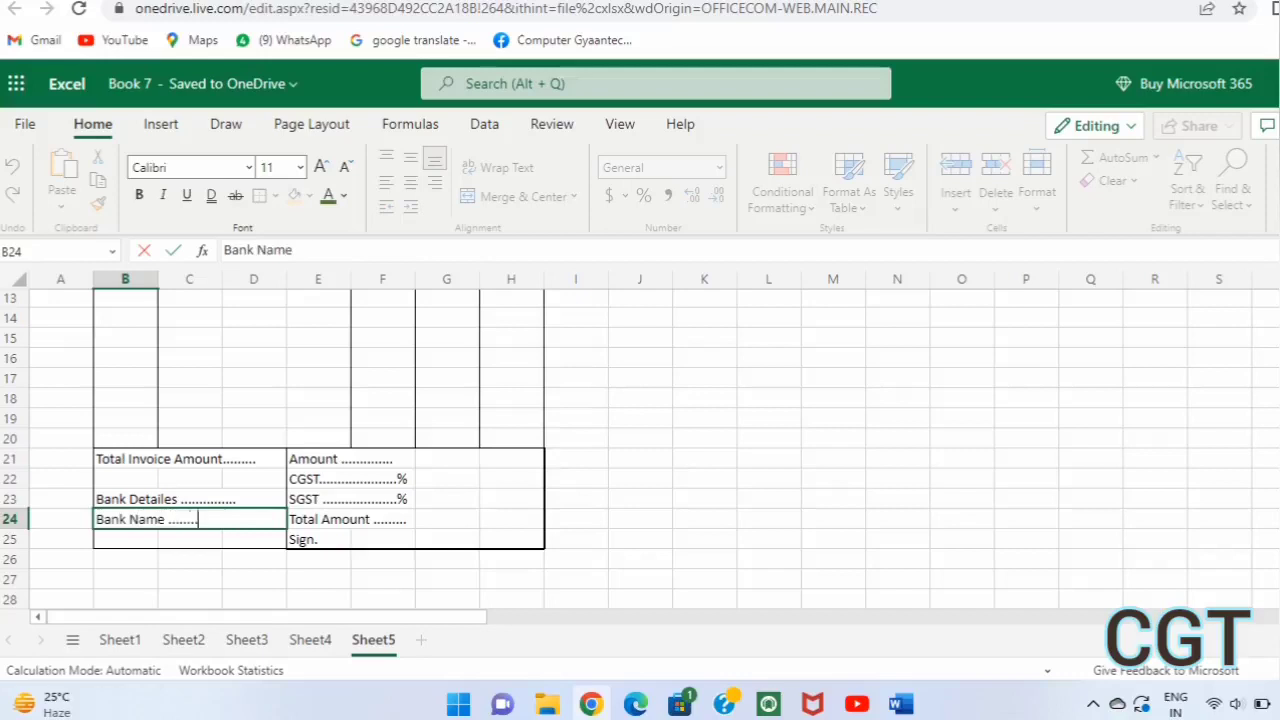
type("..........")
key("Return")
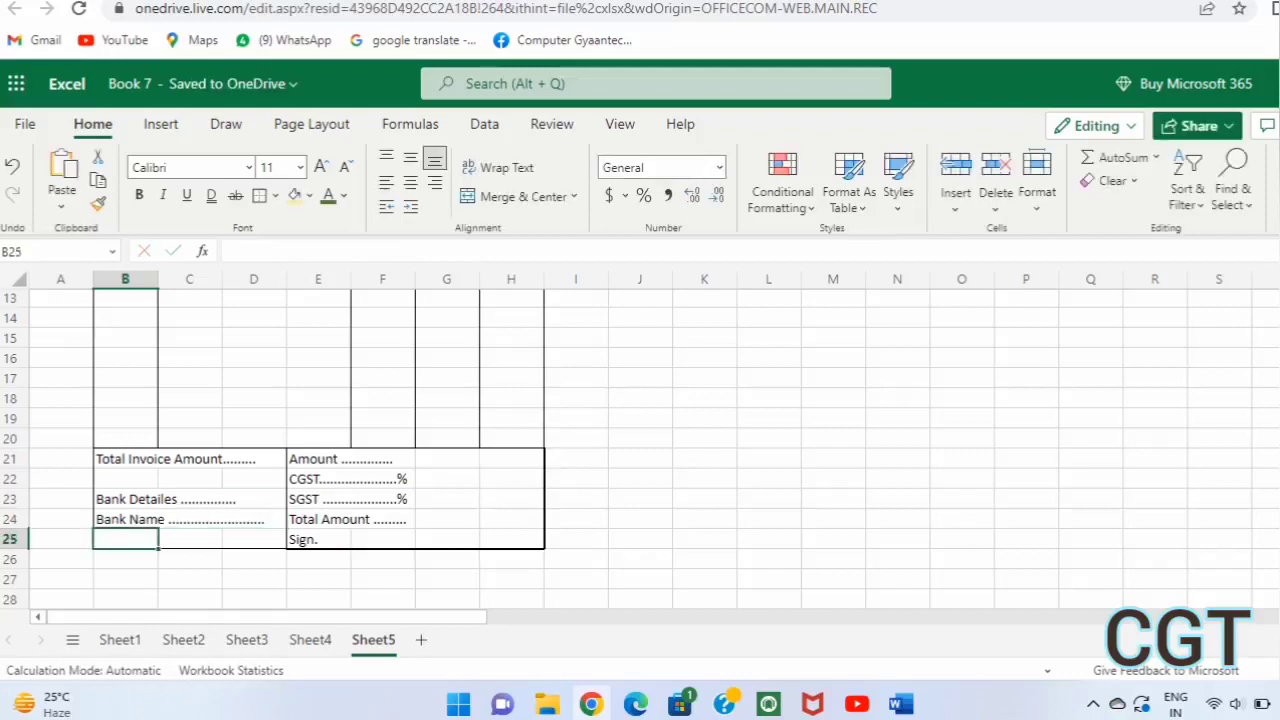
type("IFSC Cod")
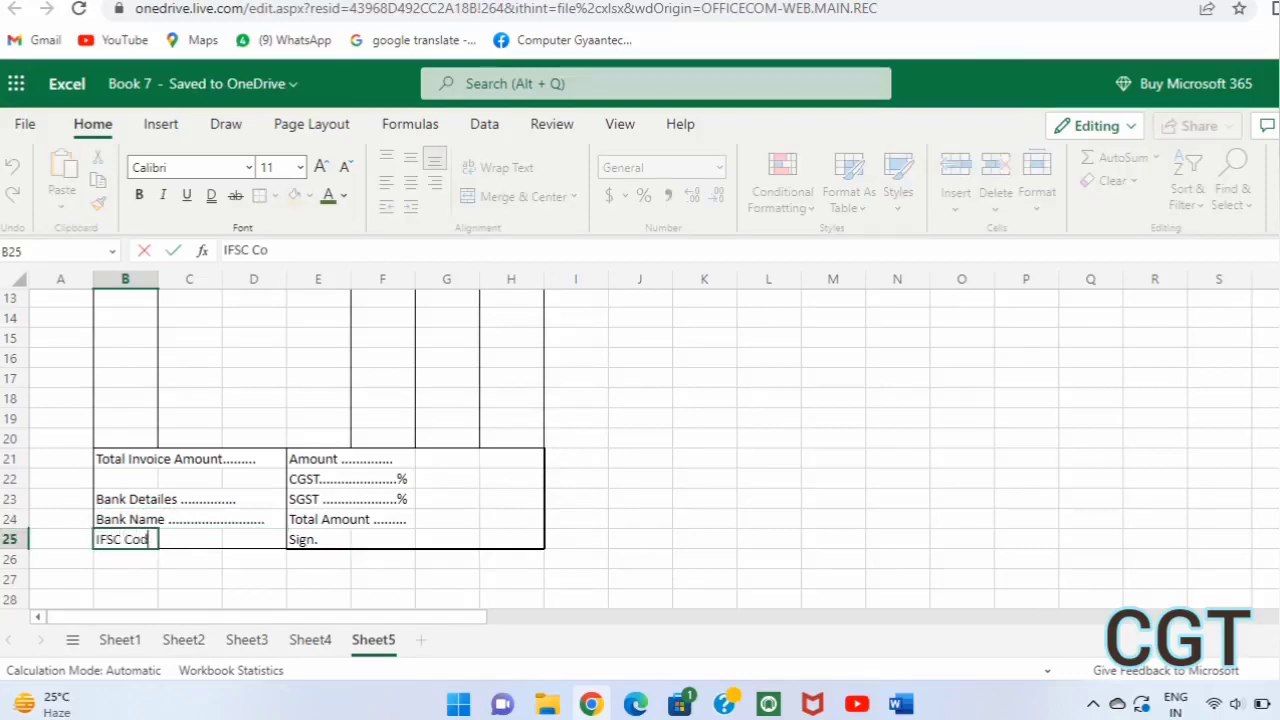
type("e ........................")
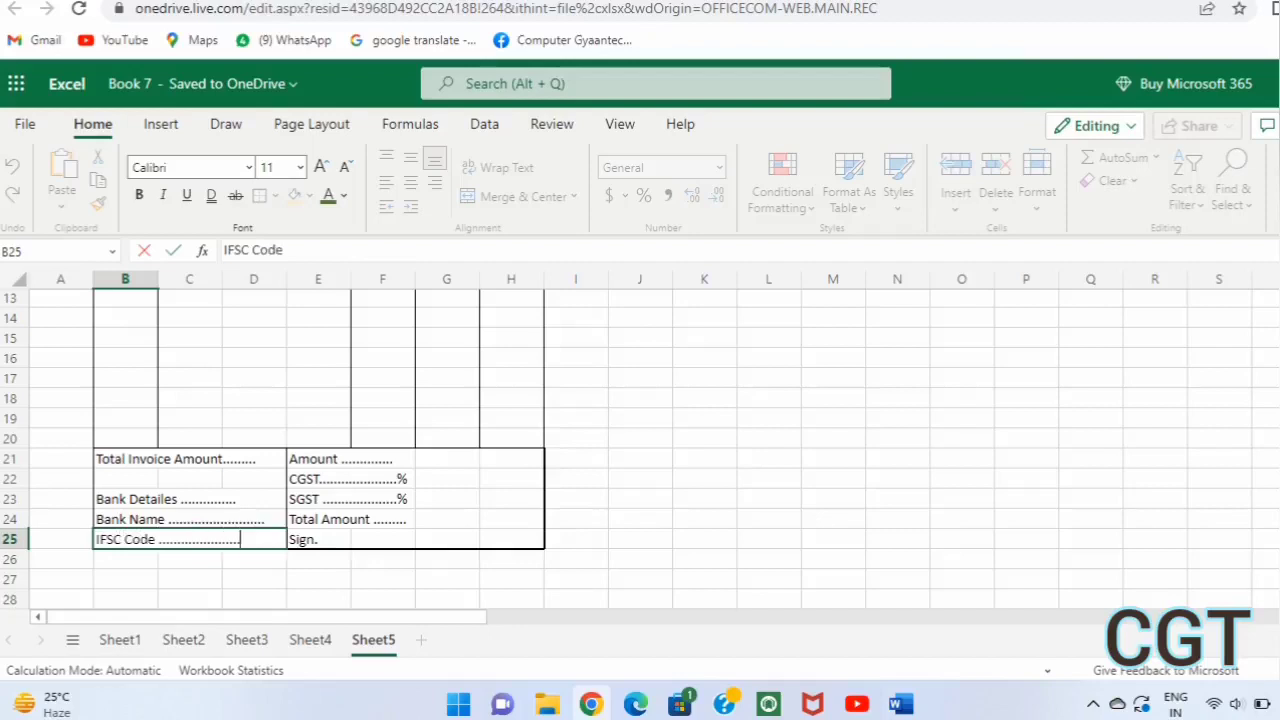
Commit the IFSC Code line and border the Total Invoice Amount rows B21:D22
left_click(102, 458)
left_click_drag(102, 458, 247, 469)
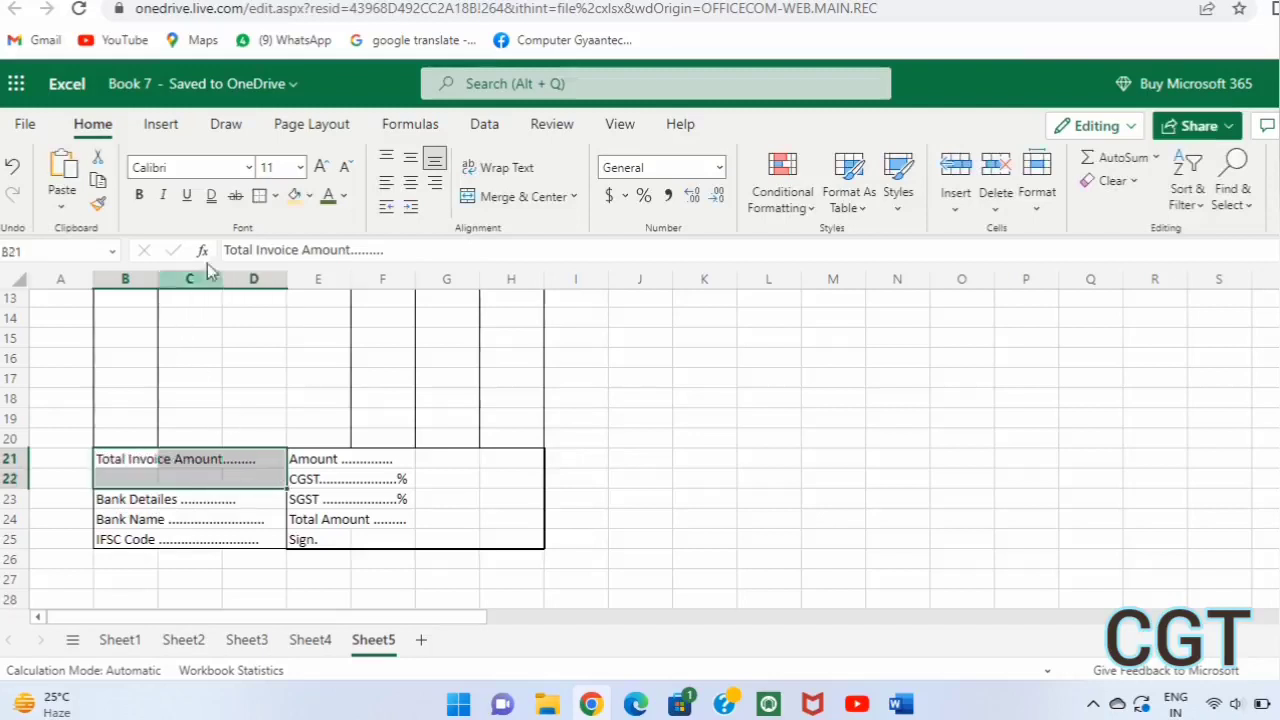
left_click(259, 196)
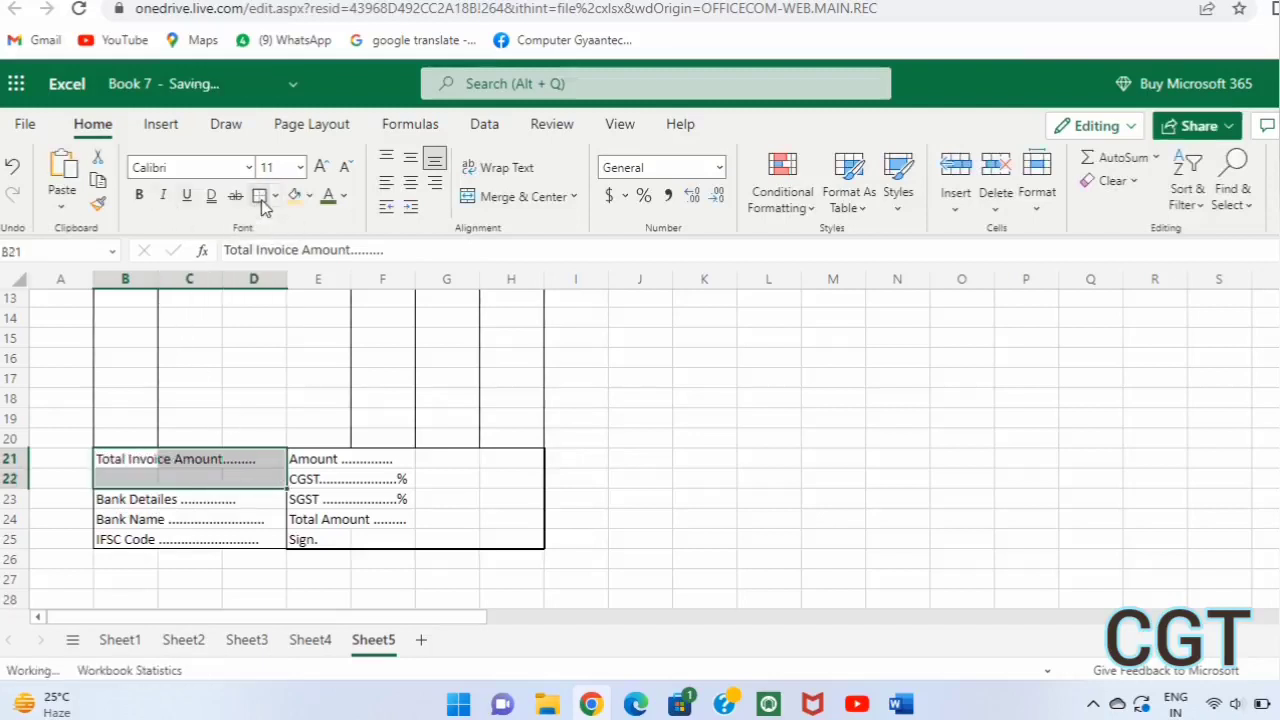
left_click(213, 524)
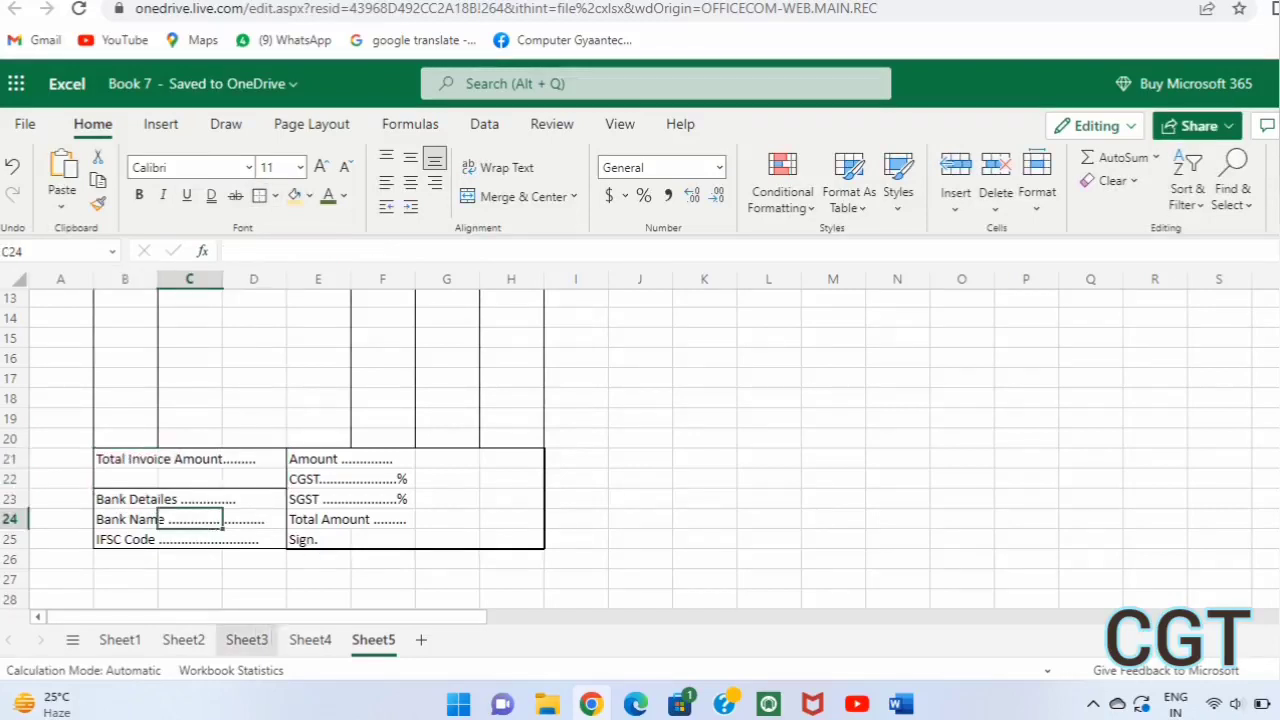
scroll(367, 514, "up", 4)
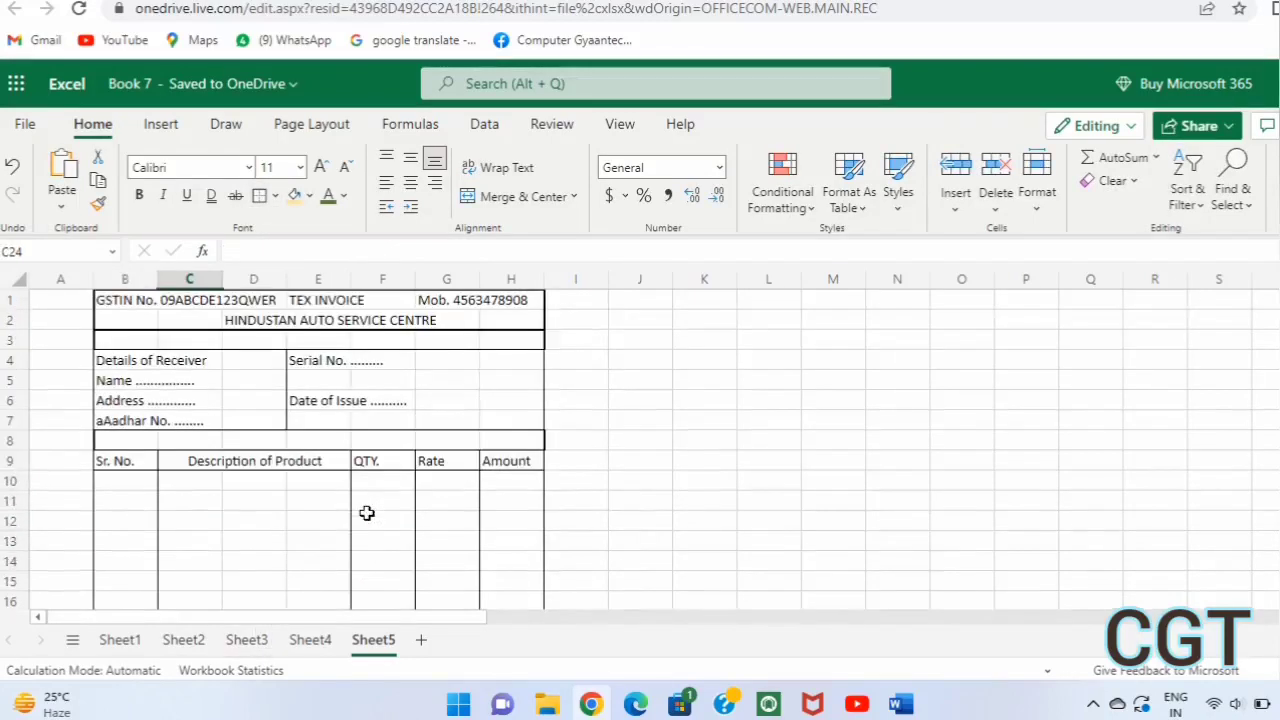
Merge the title over D2:G2 and make it bold in the Century font
left_click(135, 314)
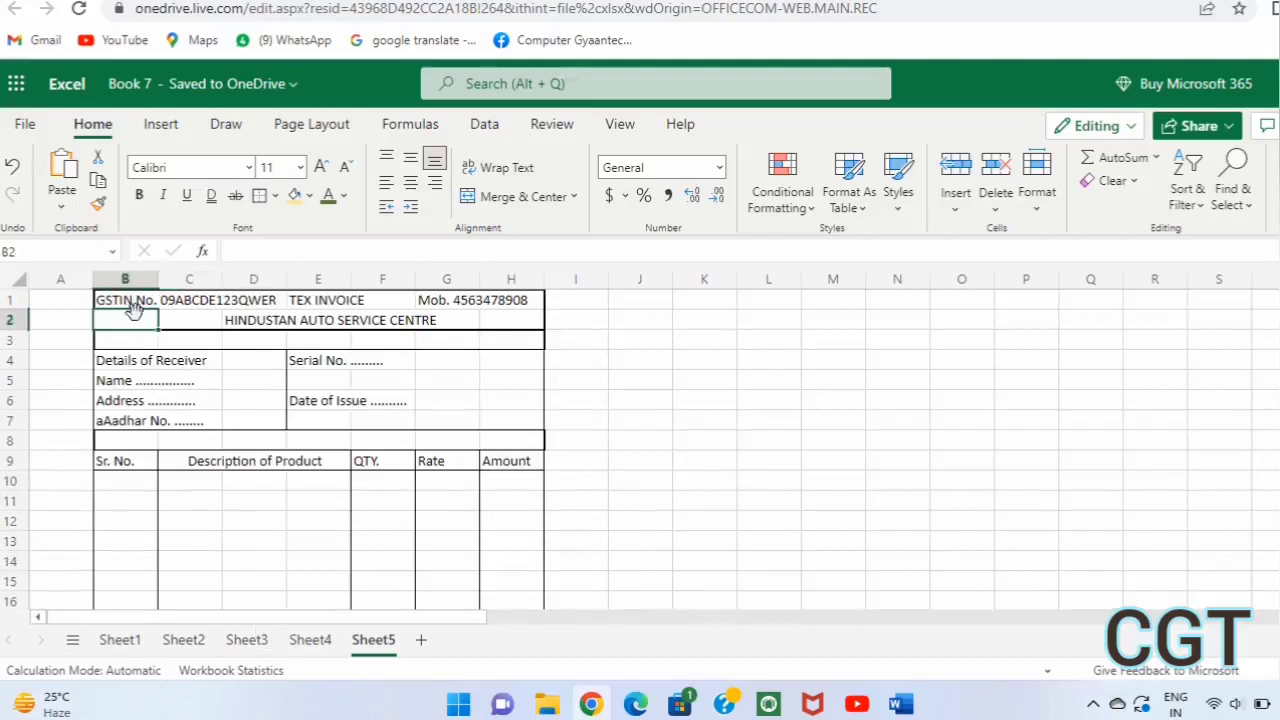
left_click(234, 320)
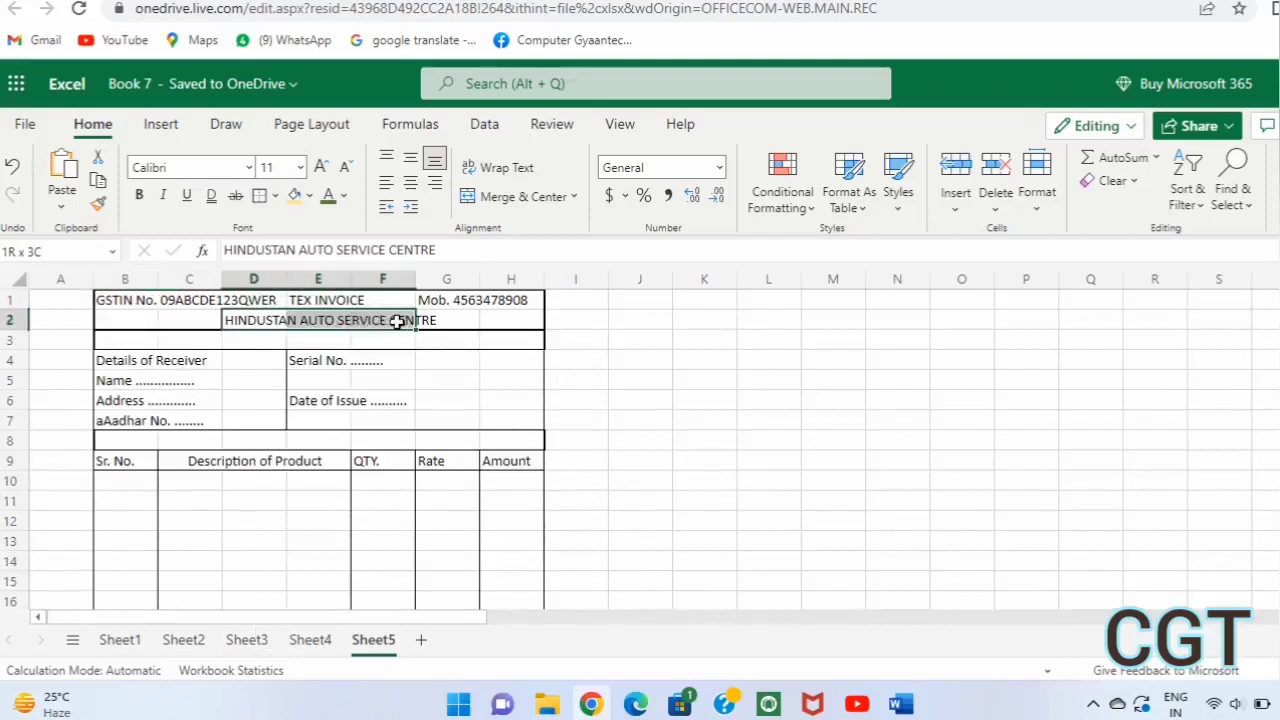
left_click_drag(234, 320, 440, 320)
left_click(466, 197)
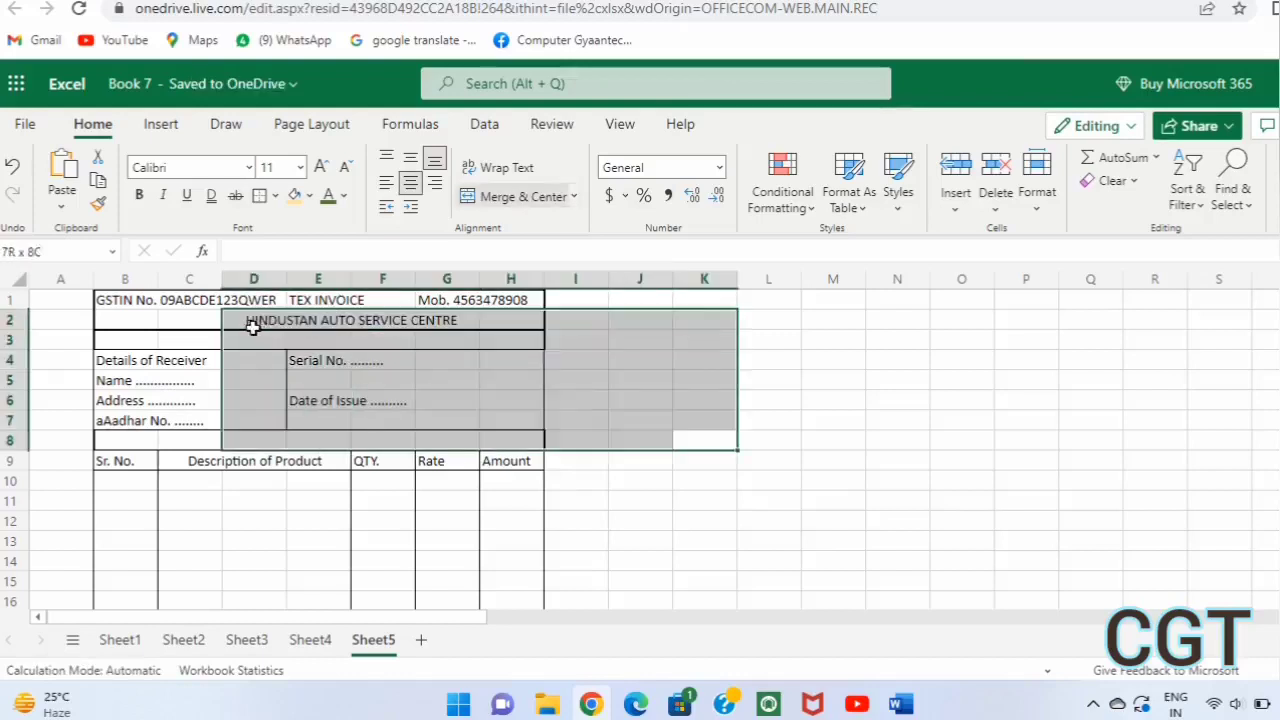
left_click(139, 195)
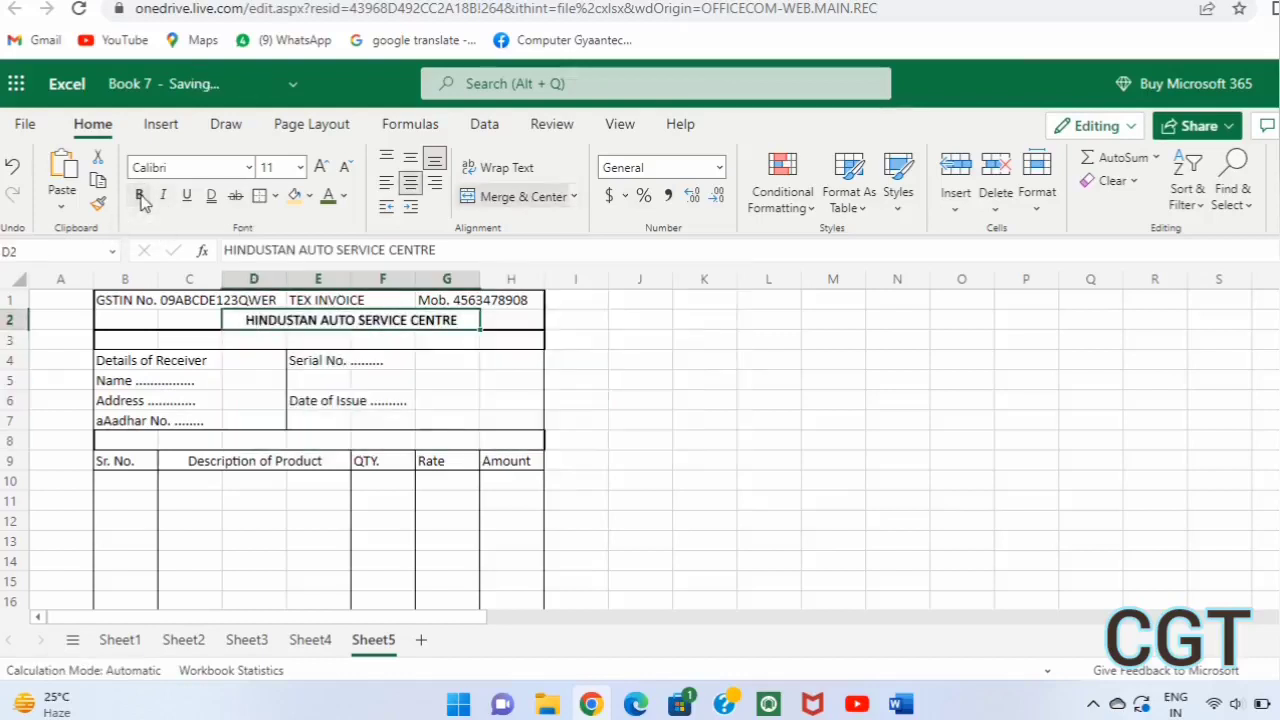
left_click(250, 169)
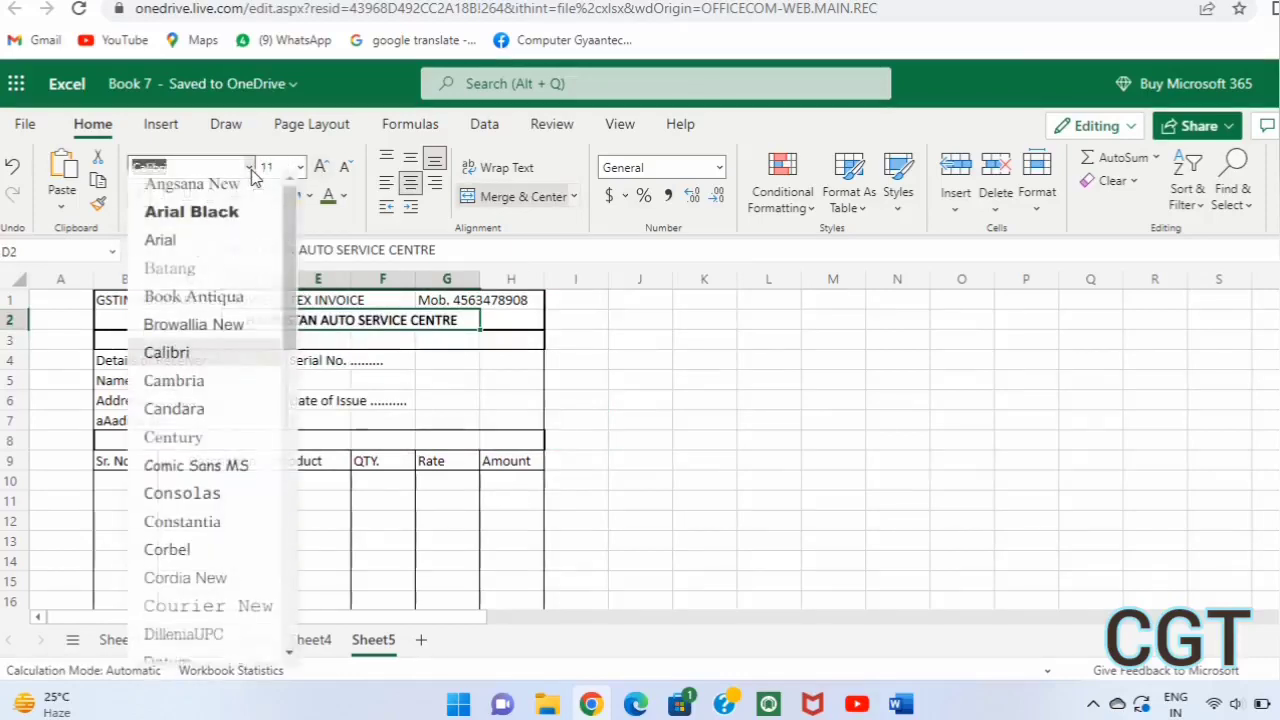
left_click(175, 447)
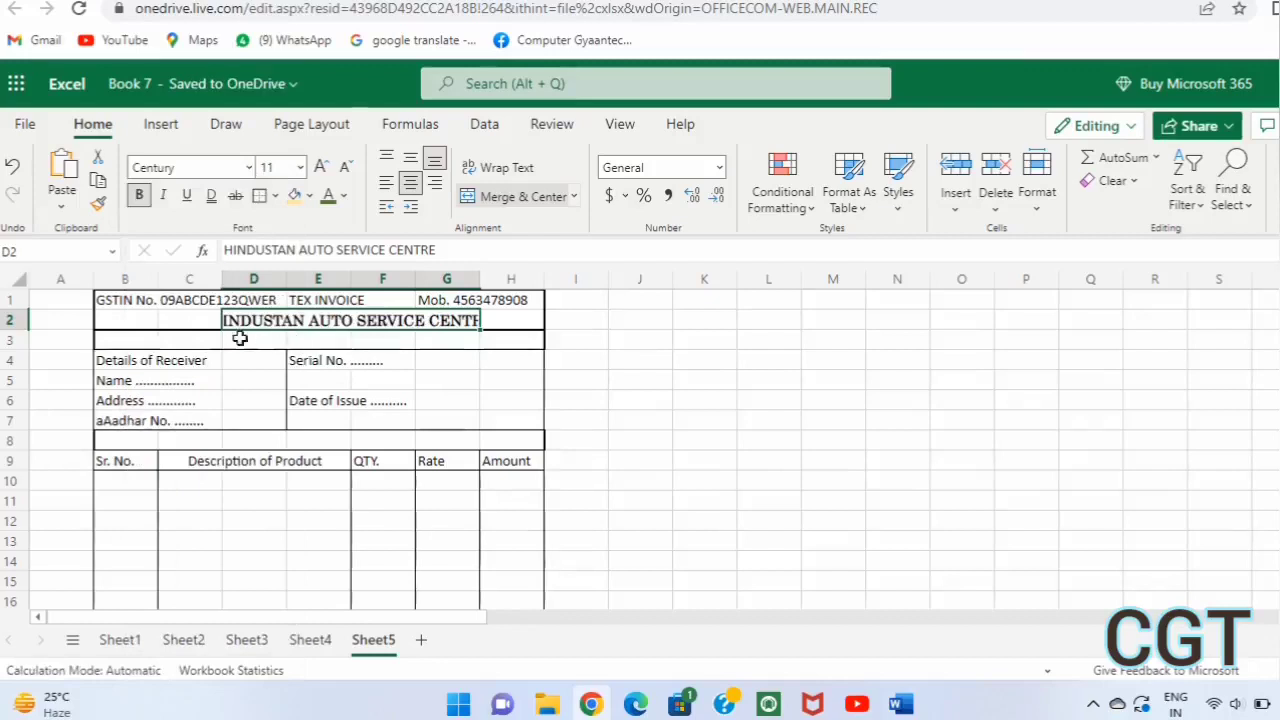
Re-merge and centre HINDUSTAN AUTO SERVICE CENTRE across C2:G2 instead
left_click(203, 322)
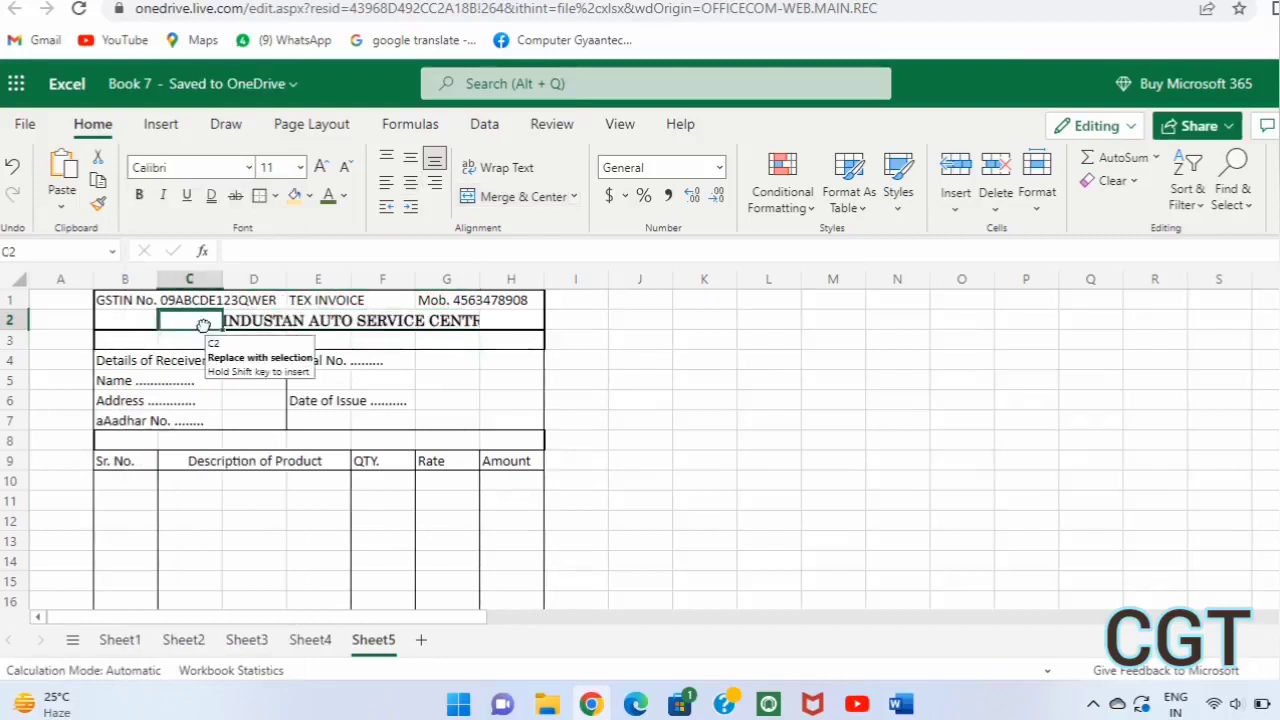
left_click_drag(203, 322, 447, 320)
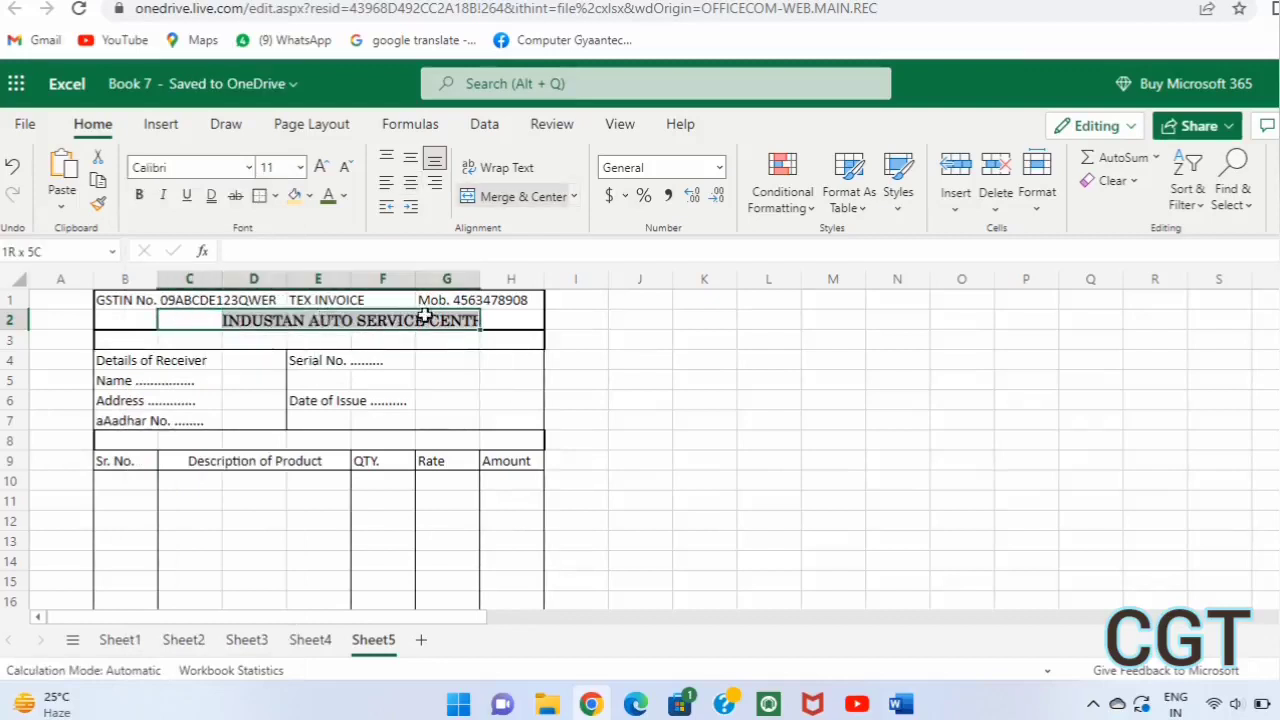
left_click(540, 197)
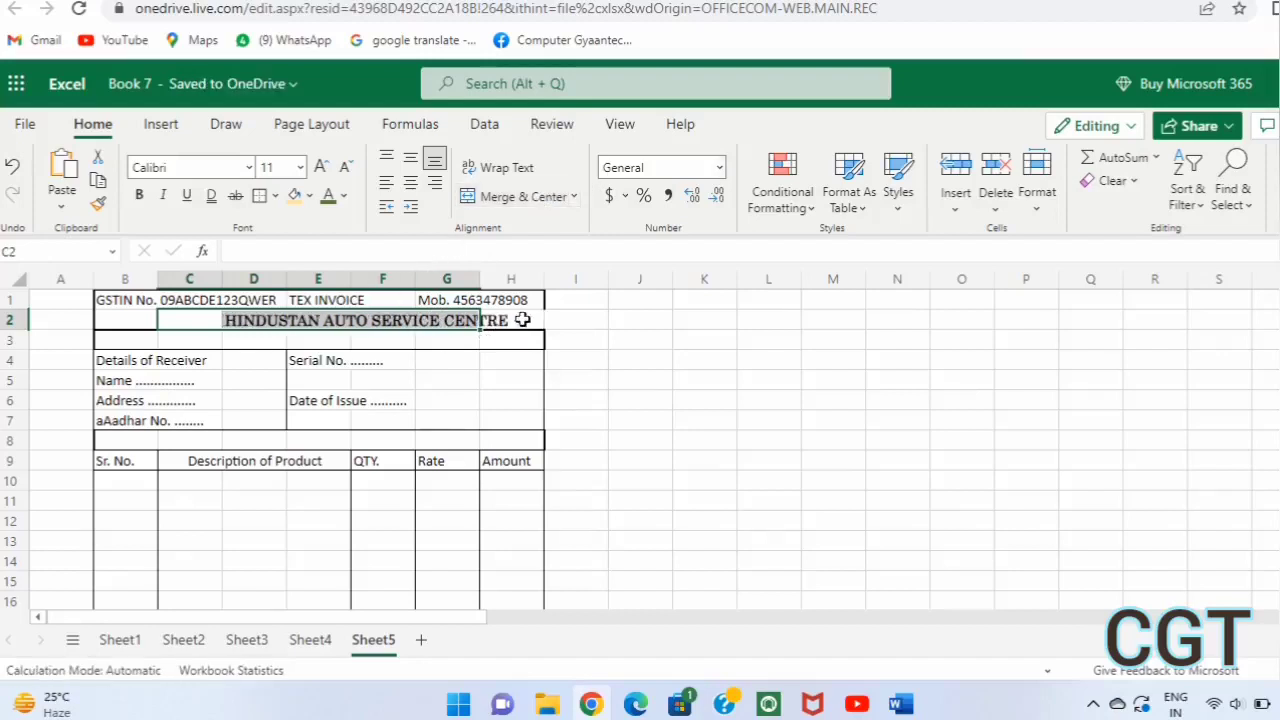
left_click(566, 338)
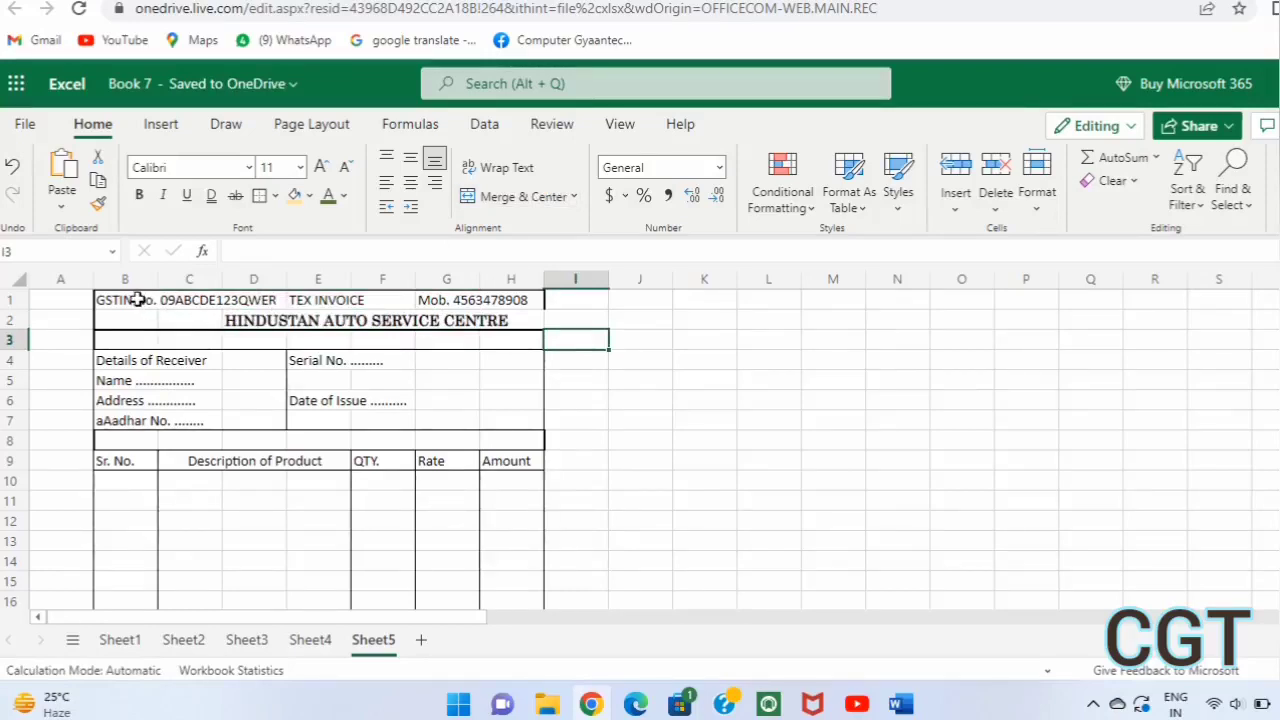
Fill the two header rows B1:H2 with light orange
left_click_drag(138, 299, 494, 310)
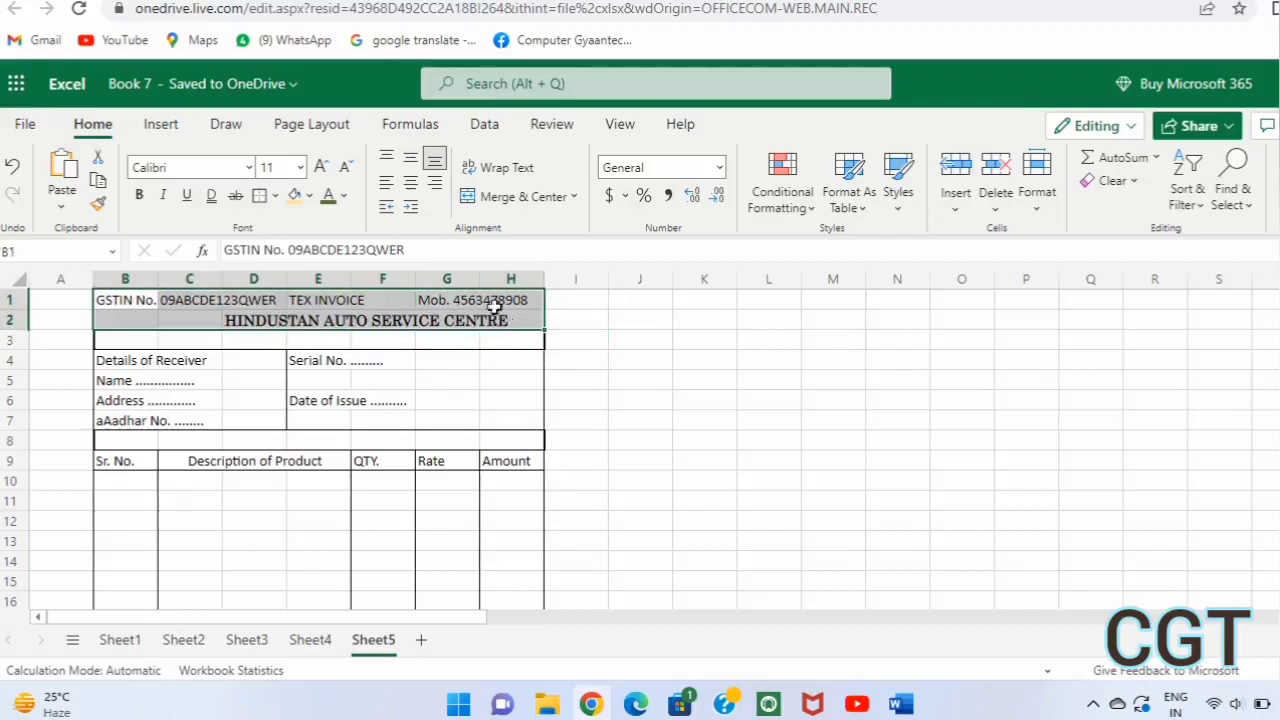
left_click(295, 198)
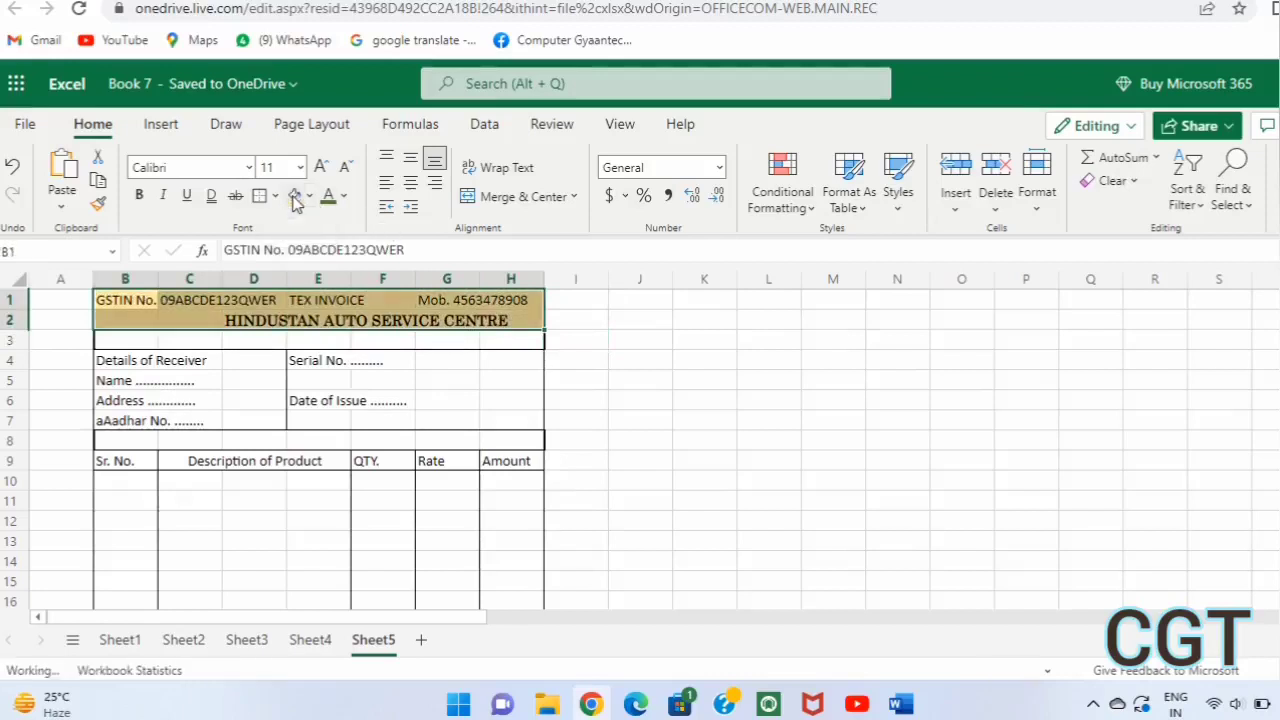
left_click(238, 338)
Fill the invoice body from B3 down to row 25 with the same light orange
left_click(120, 342)
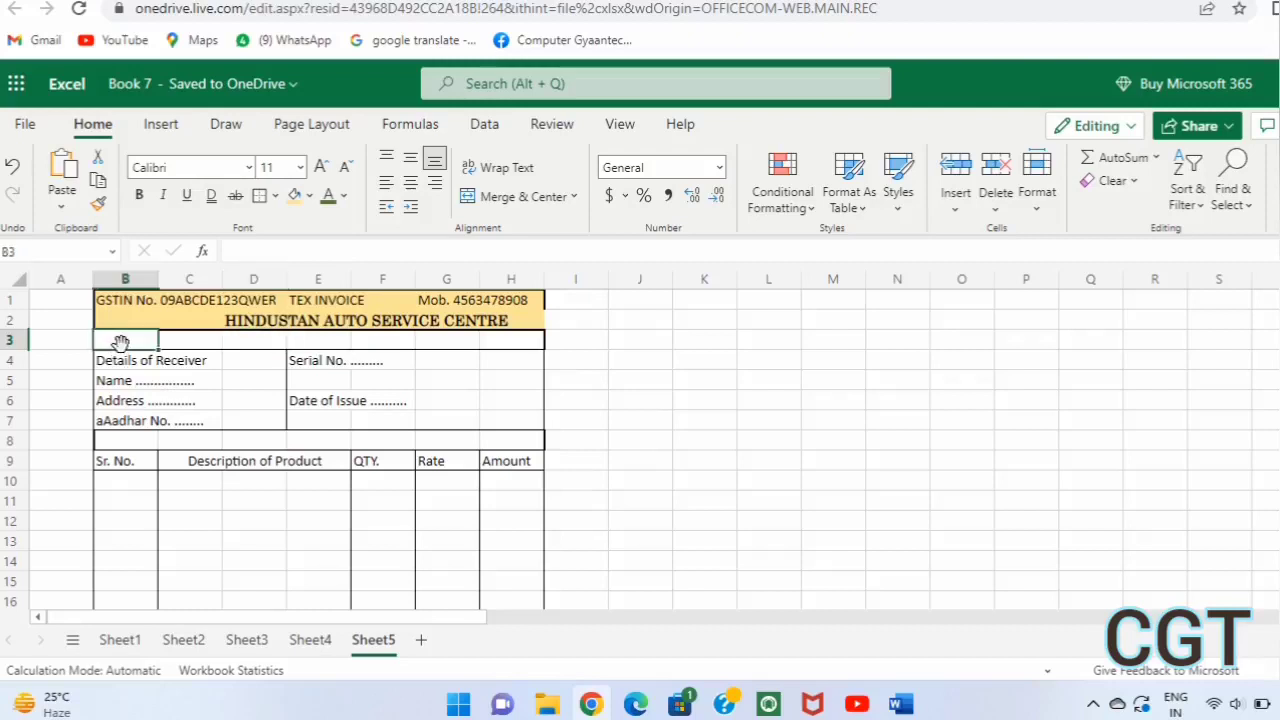
mouse_move(120, 343)
left_mouse_down()
mouse_move(498, 533)
mouse_move(498, 549)
left_mouse_up()
left_click(498, 549)
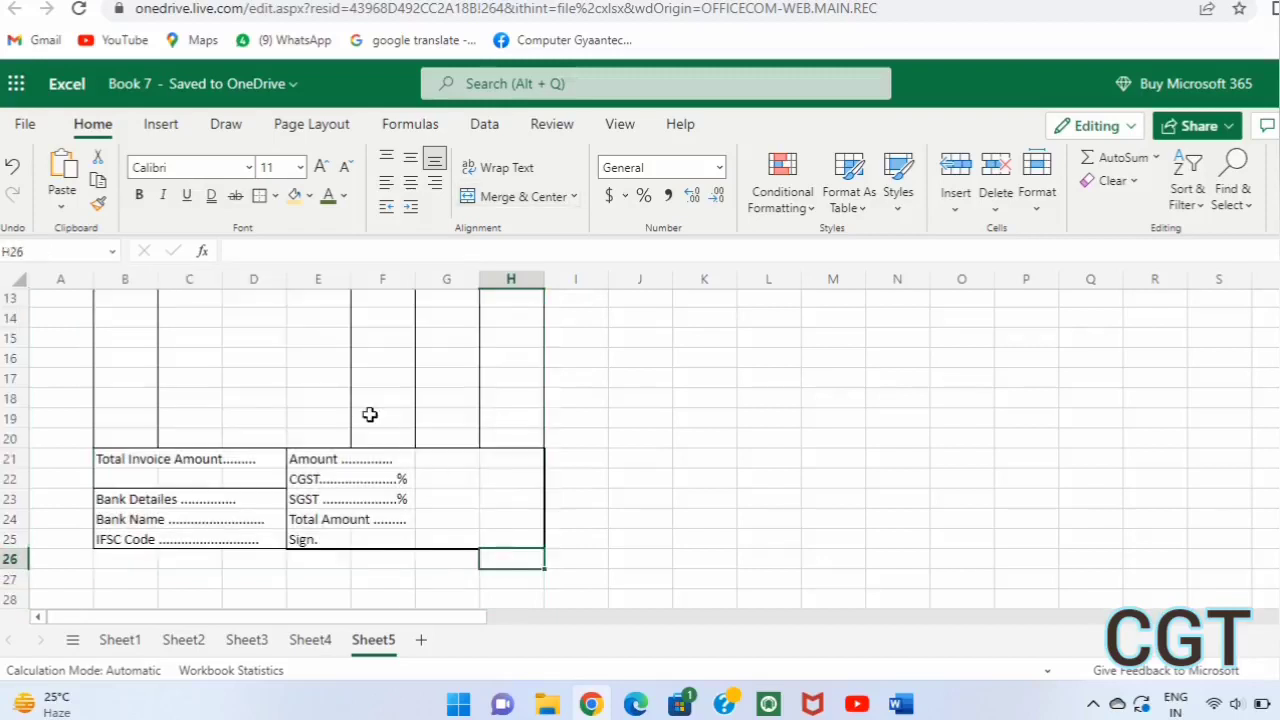
scroll(368, 414, "up", 4)
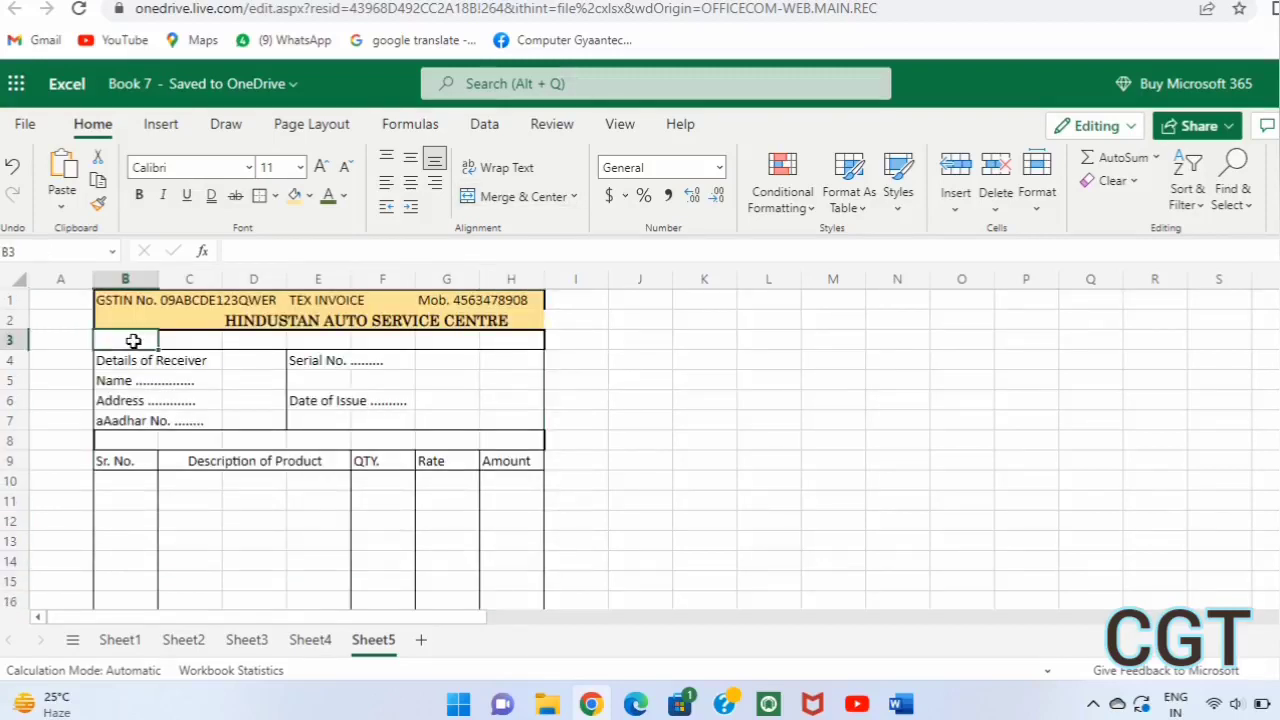
mouse_move(133, 341)
left_mouse_down()
mouse_move(580, 600)
mouse_move(523, 517)
left_mouse_up()
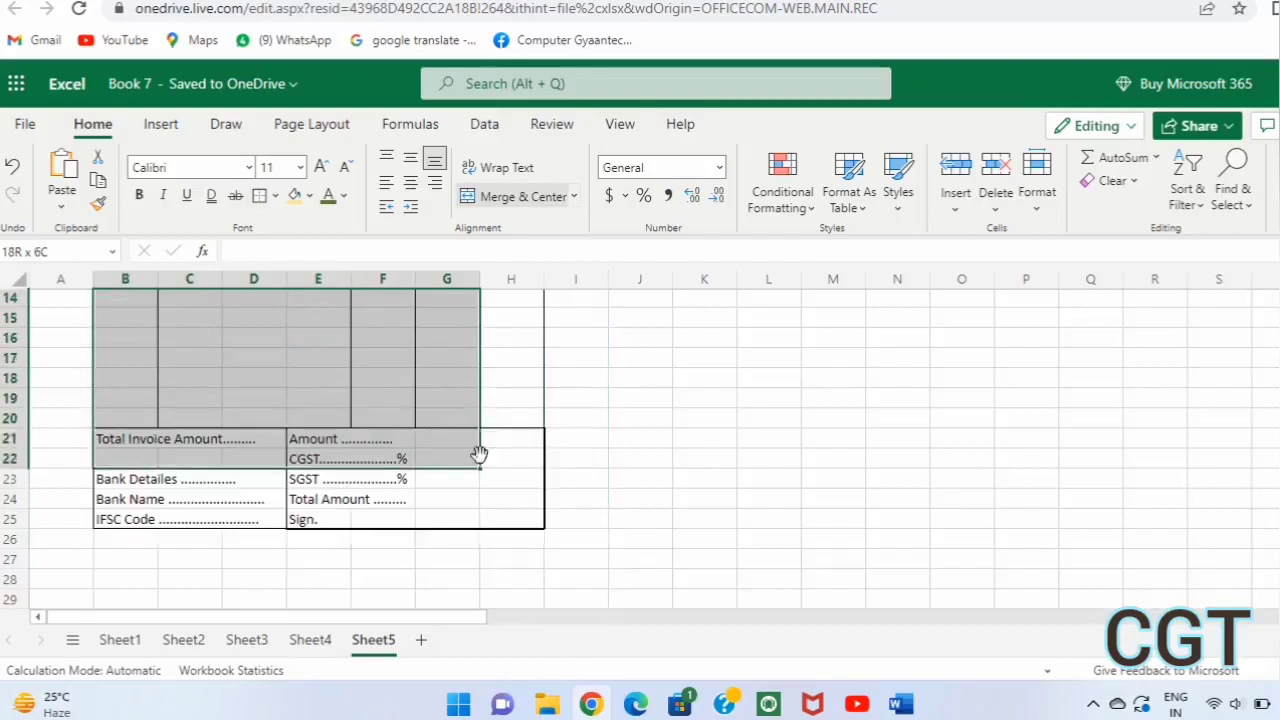
left_click(294, 195)
scroll(326, 380, "up", 4)
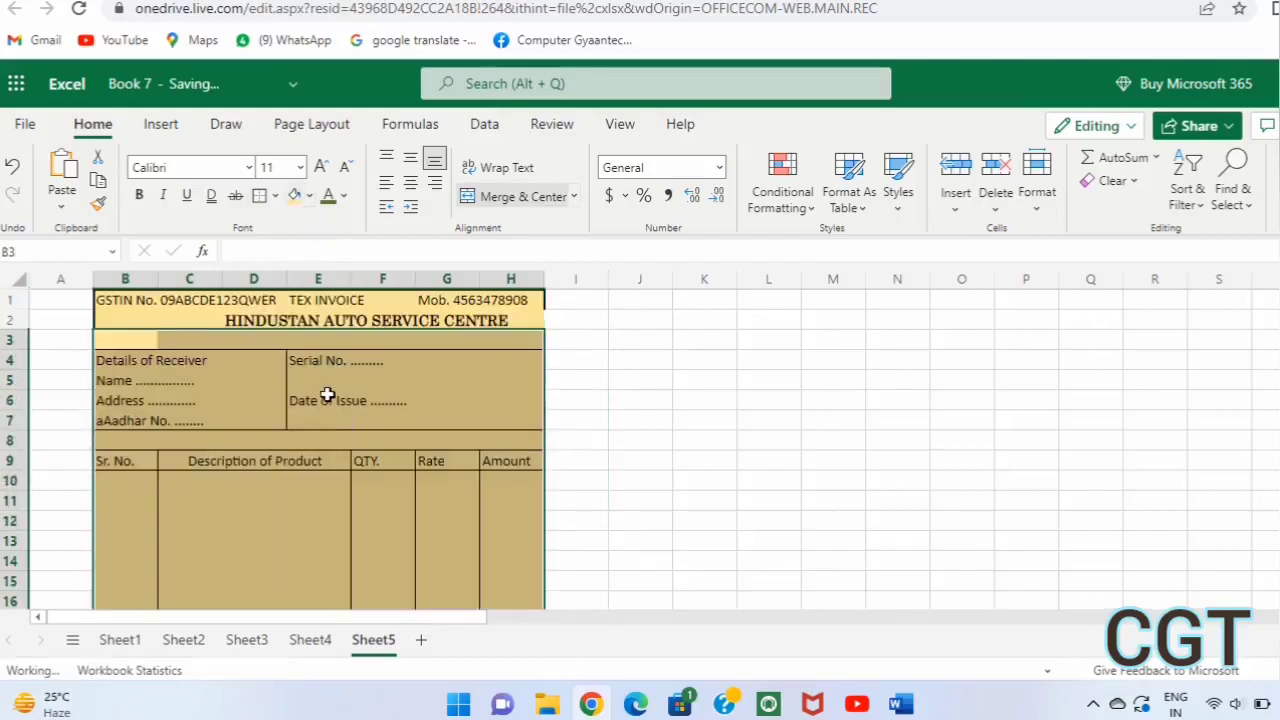
left_click(195, 310)
Reselect the two header rows B1:H2
left_click(133, 310)
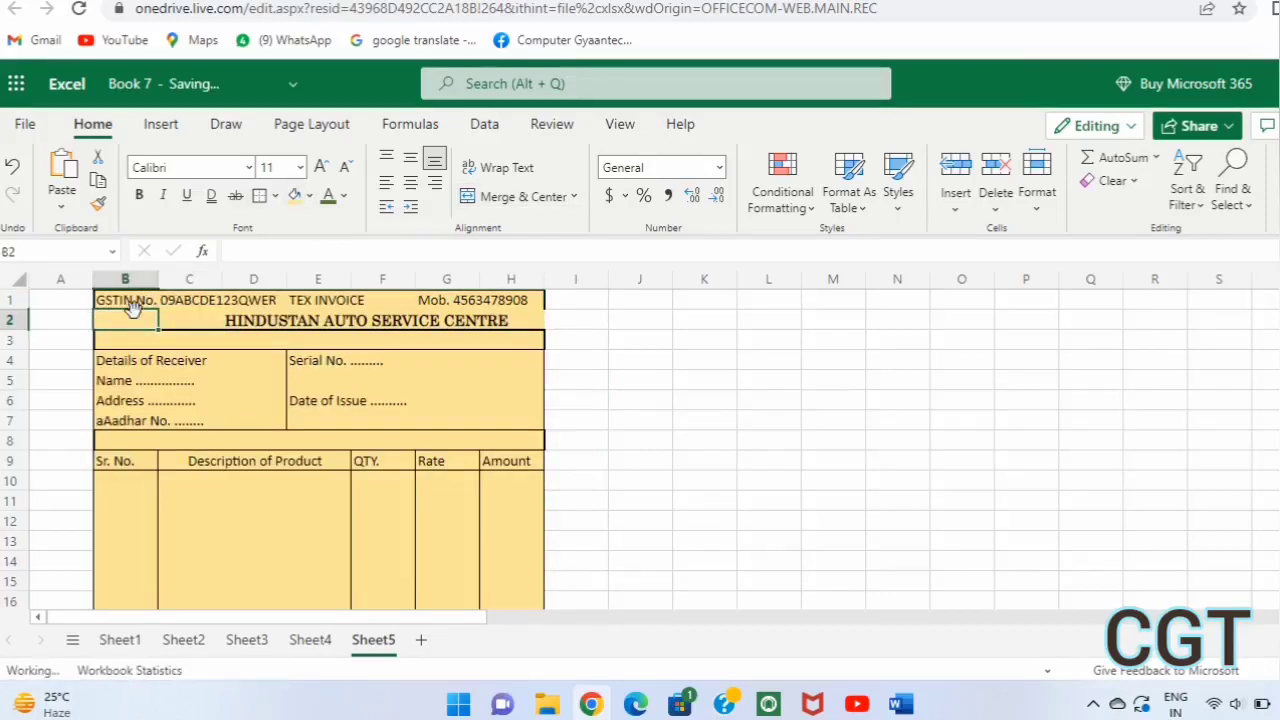
left_click(131, 300)
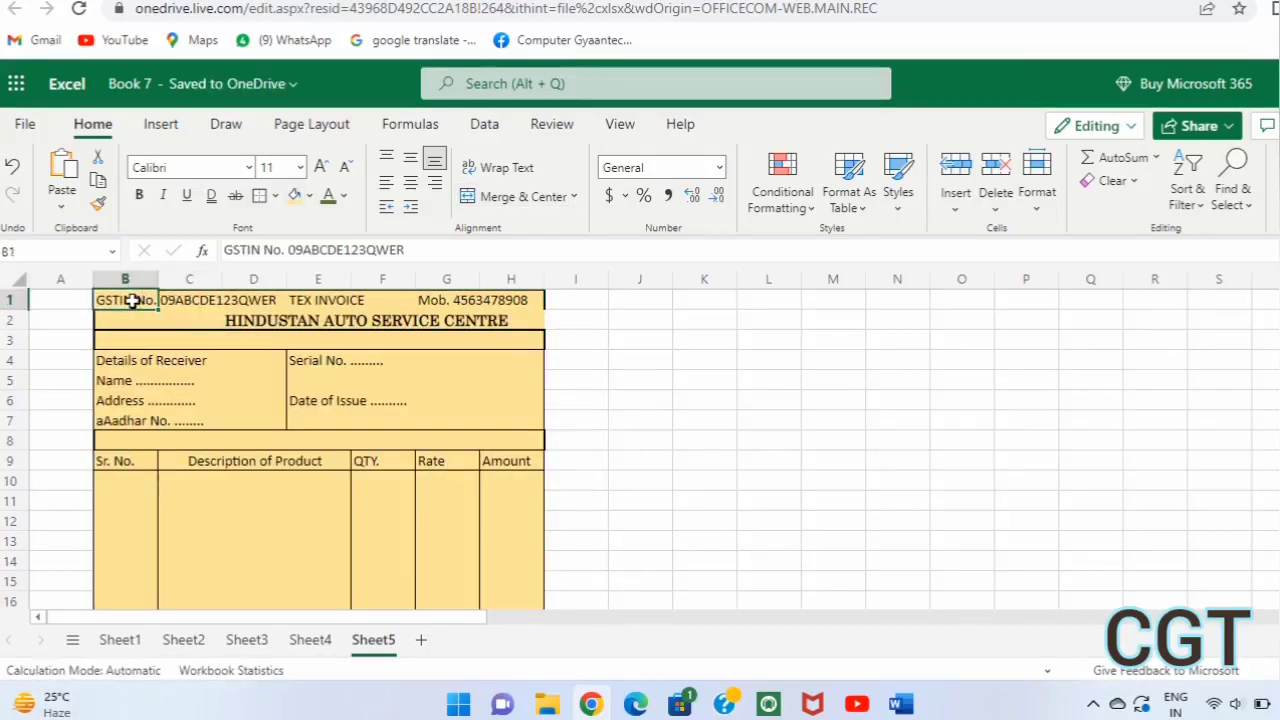
mouse_move(131, 300)
left_mouse_down()
mouse_move(457, 294)
mouse_move(508, 317)
left_mouse_up()
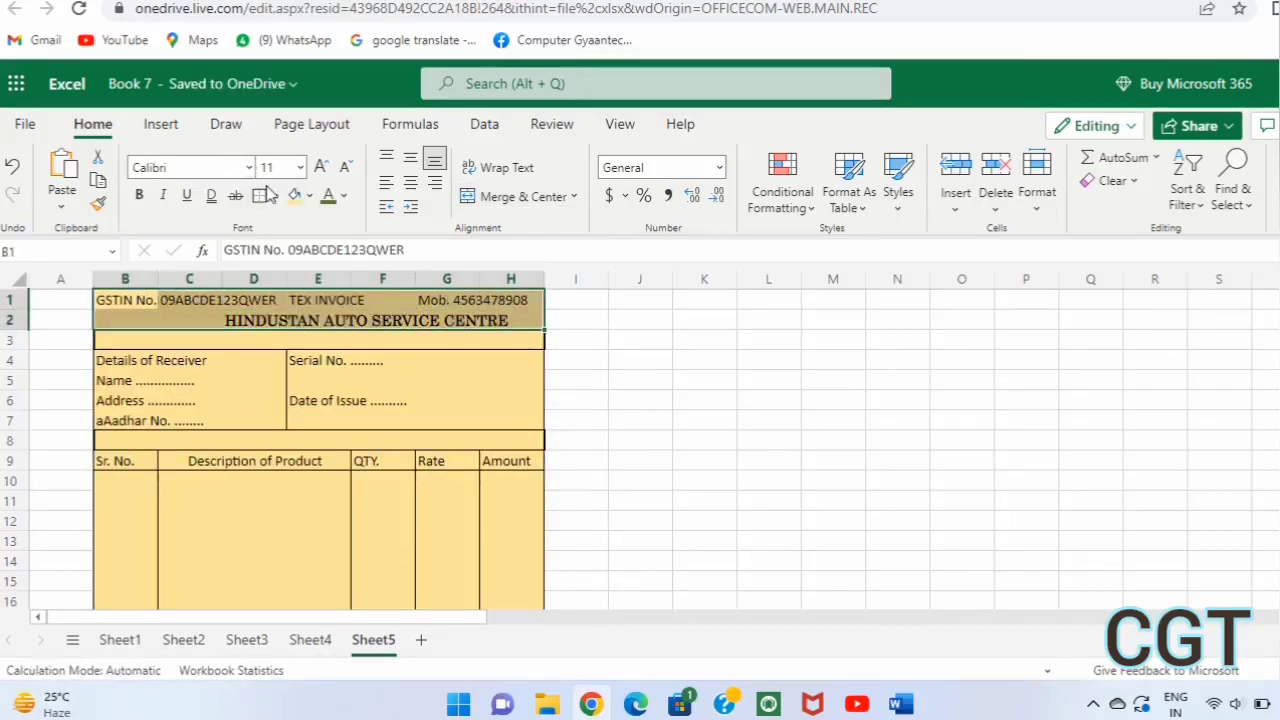
Give header rows B1:H2 a blue-grey fill, then select the TEX INVOICE cells E1:F1
left_click(309, 196)
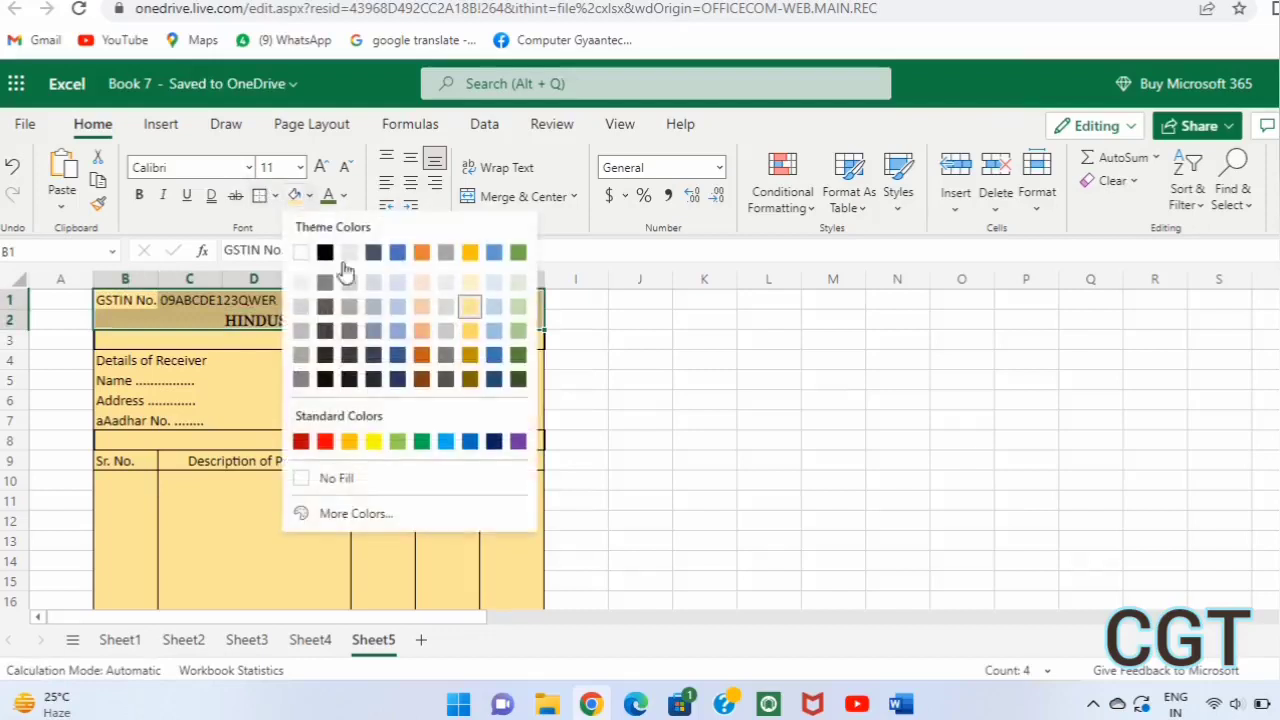
left_click(392, 345)
left_click(797, 429)
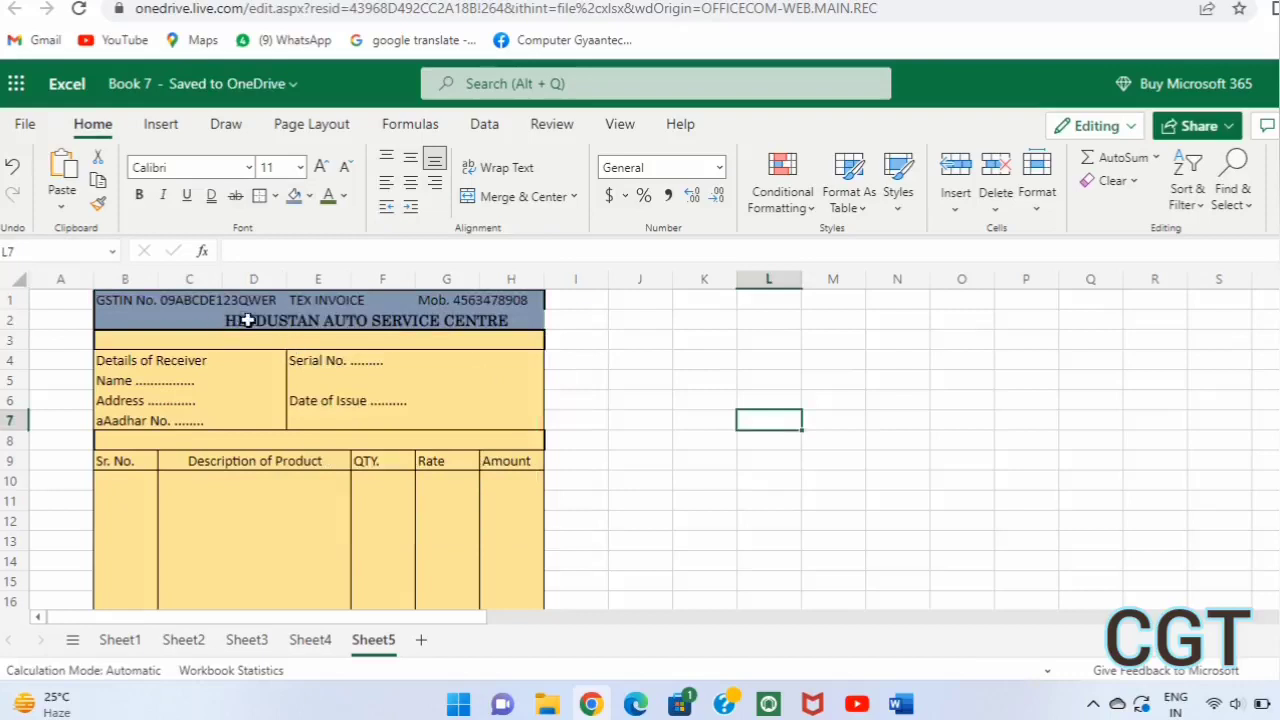
left_click(298, 300)
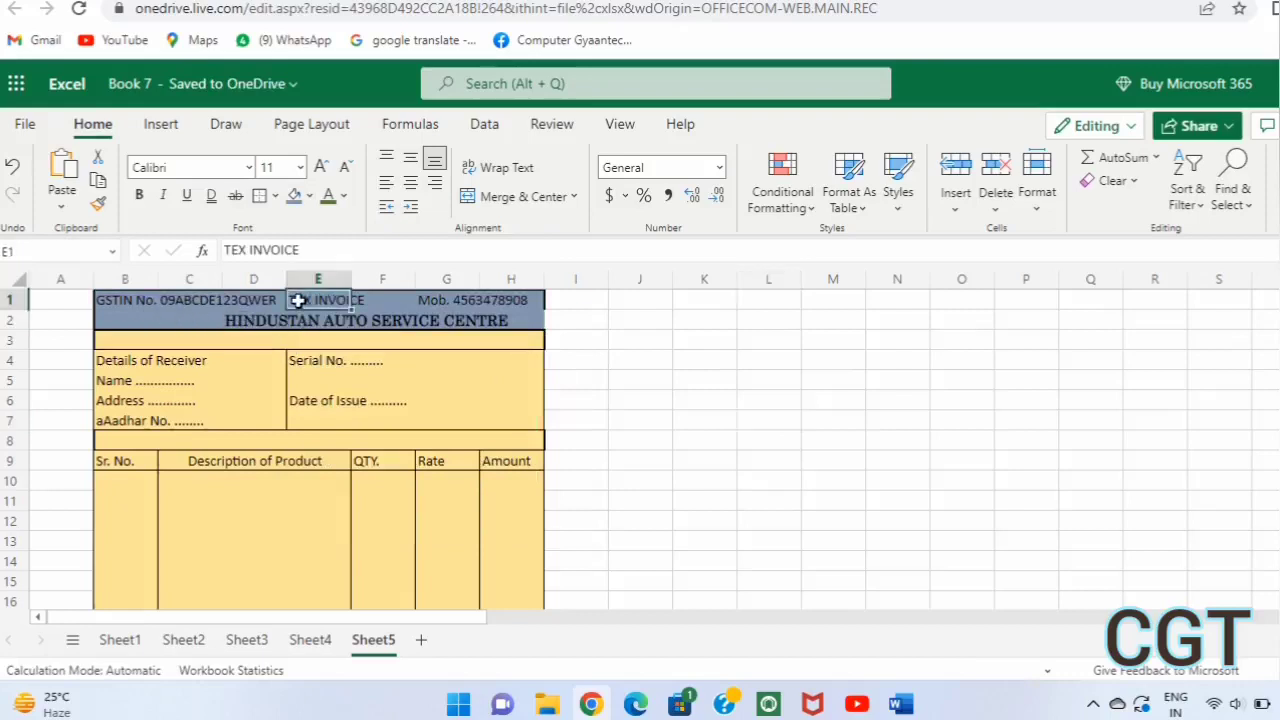
left_click_drag(298, 300, 353, 303)
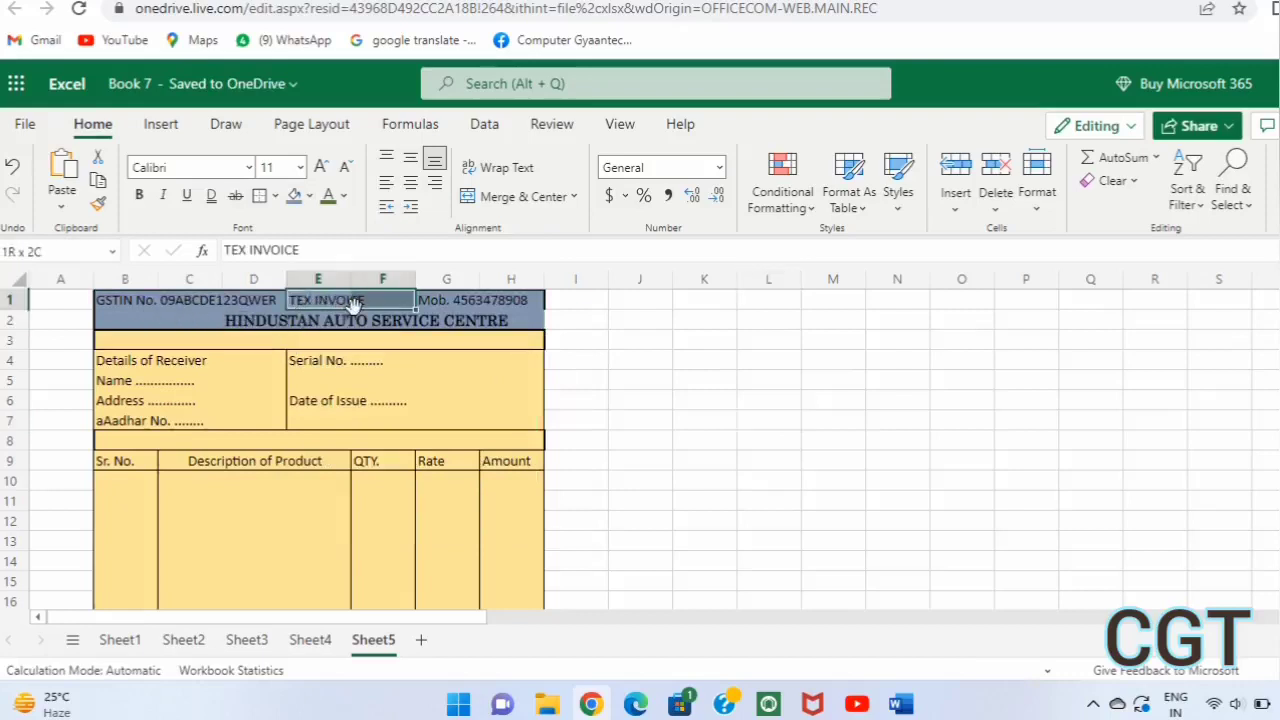
Merge and centre TEX INVOICE across E1:F1 at size 12 in white
left_click(470, 199)
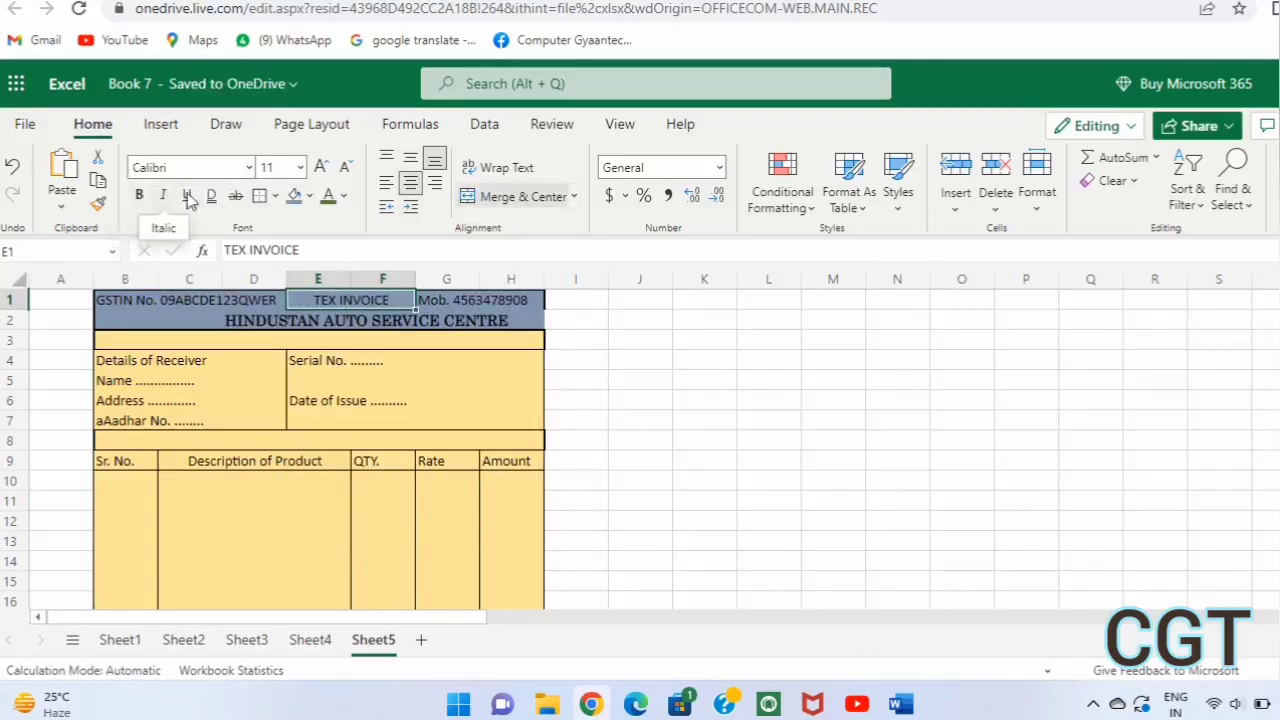
left_click(300, 167)
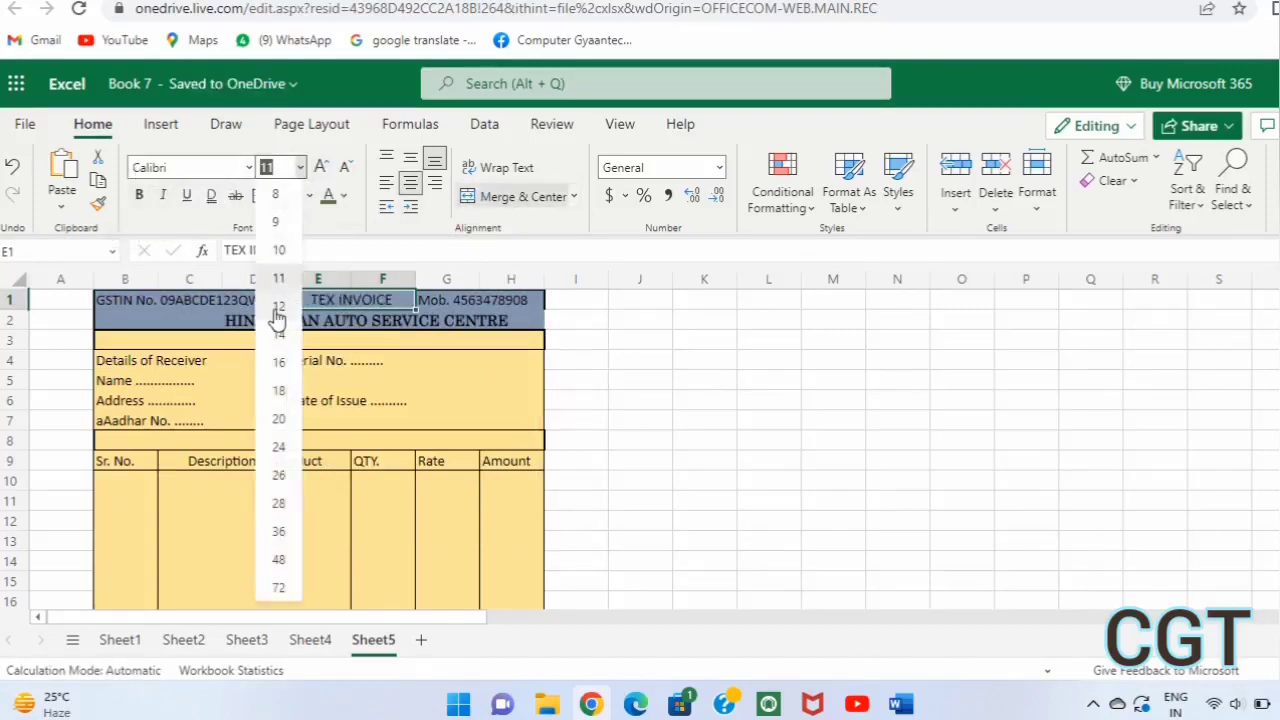
left_click(279, 307)
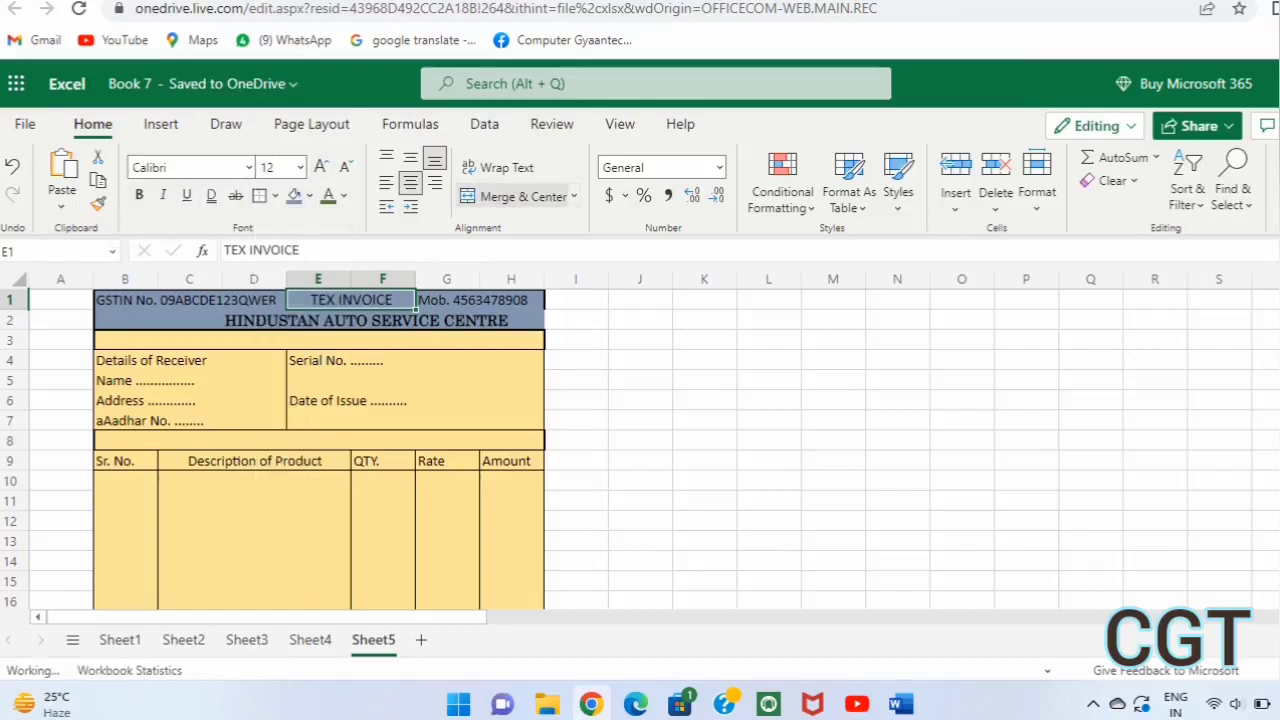
left_click(328, 200)
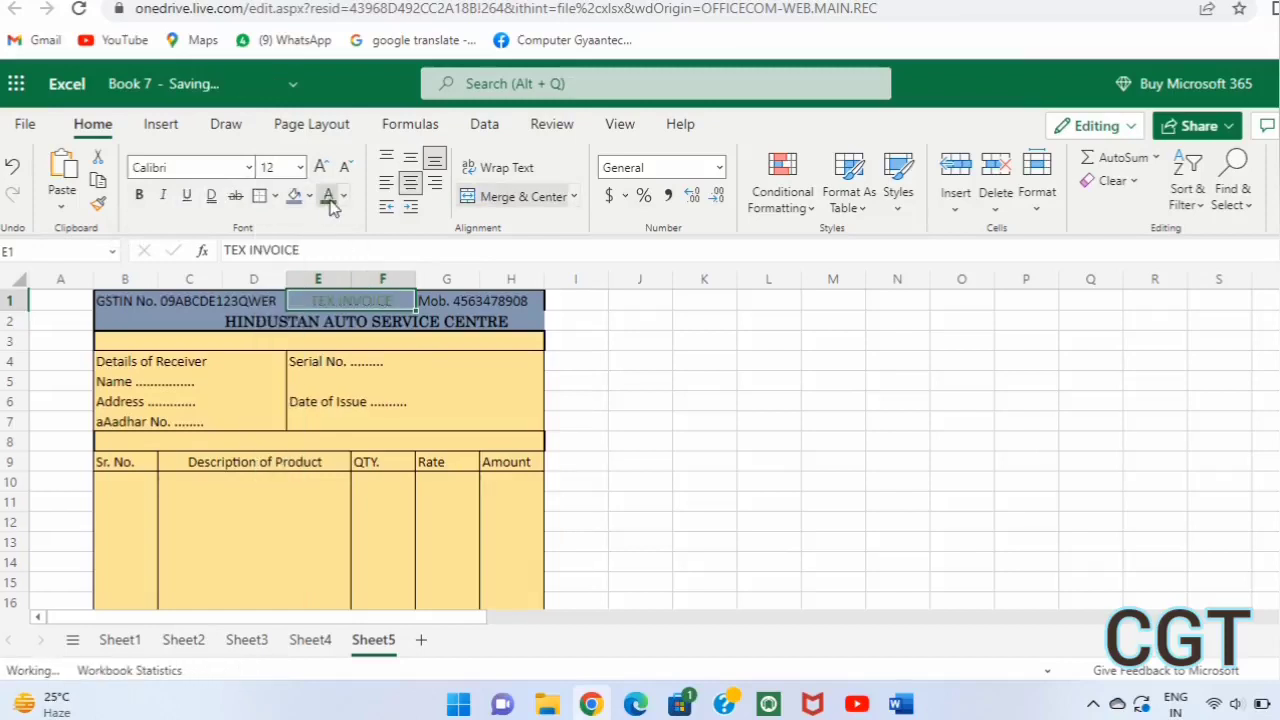
left_click(343, 197)
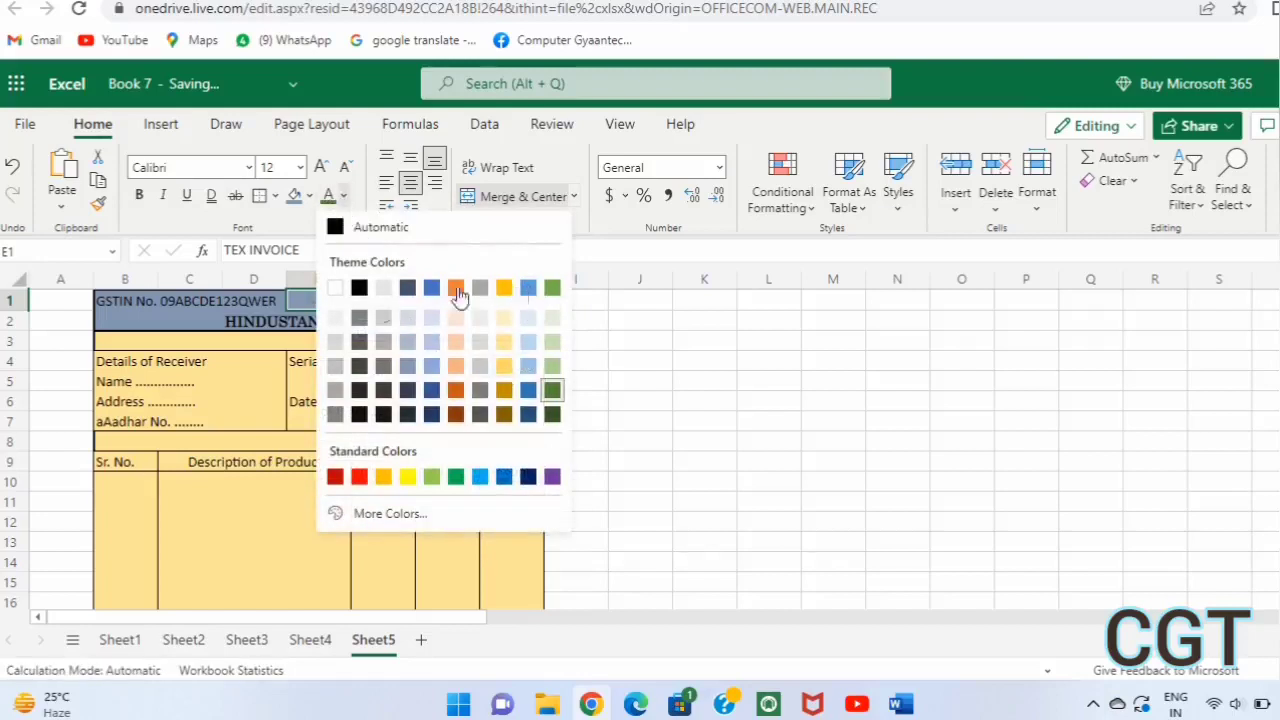
left_click(551, 289)
left_click(344, 197)
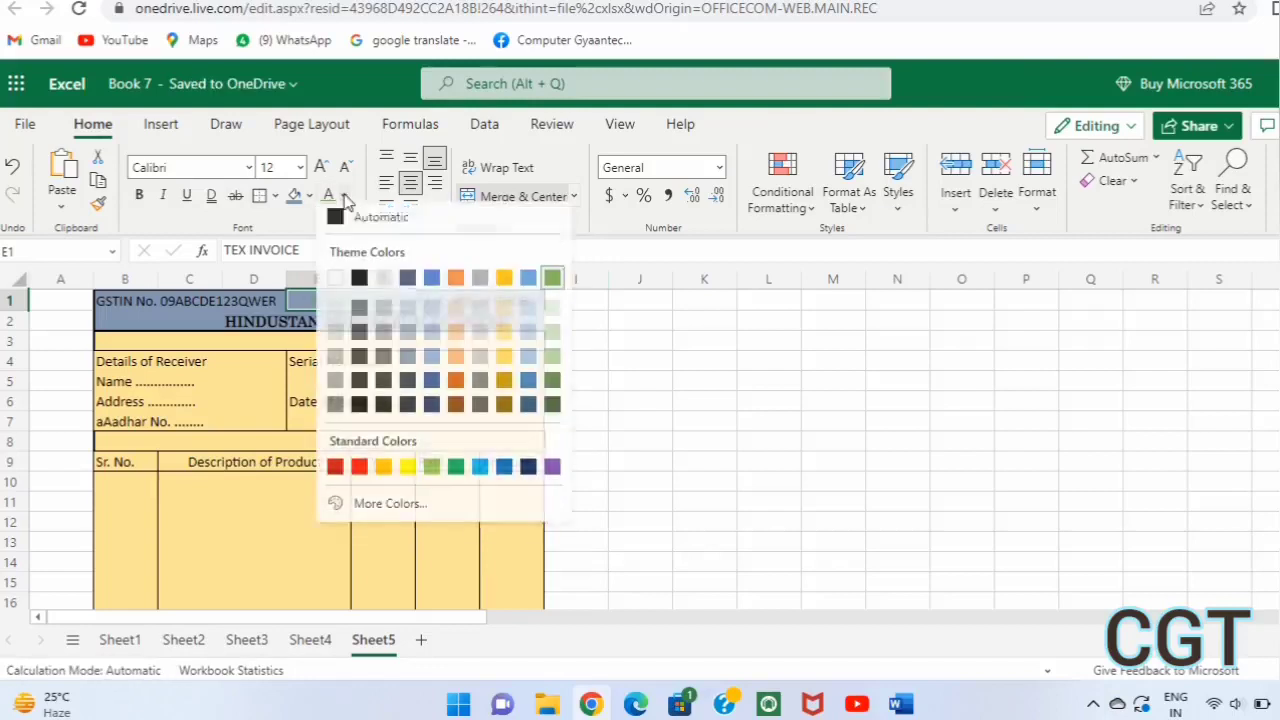
left_click(336, 289)
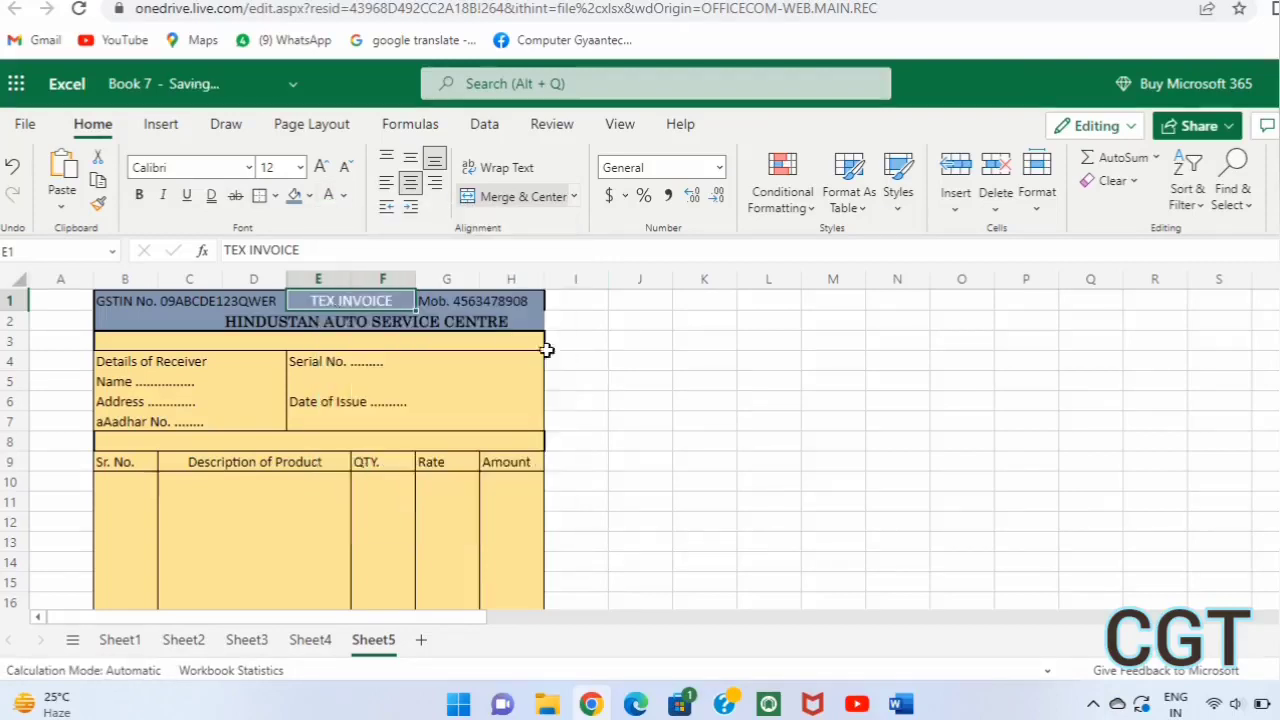
Open the print preview of the finished invoice
left_click(590, 361)
scroll(515, 430, "down", 1)
scroll(515, 430, "down", 3)
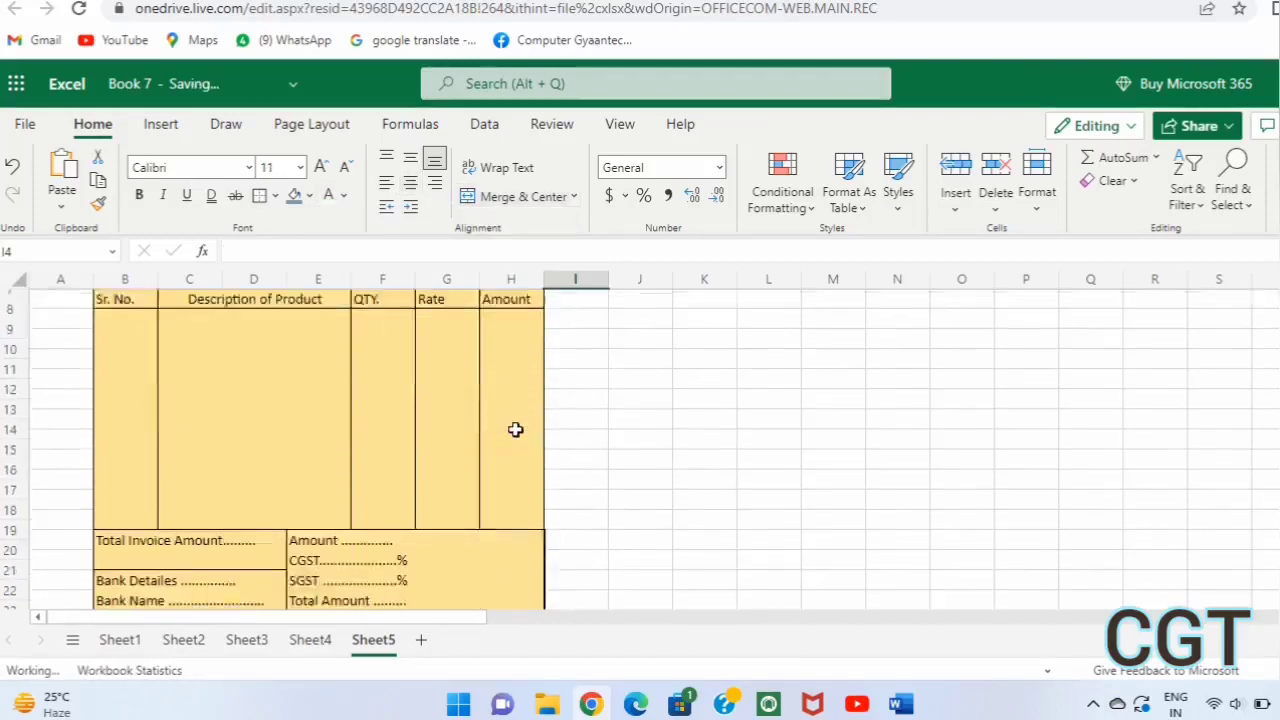
scroll(515, 430, "down", 3)
scroll(515, 430, "up", 5)
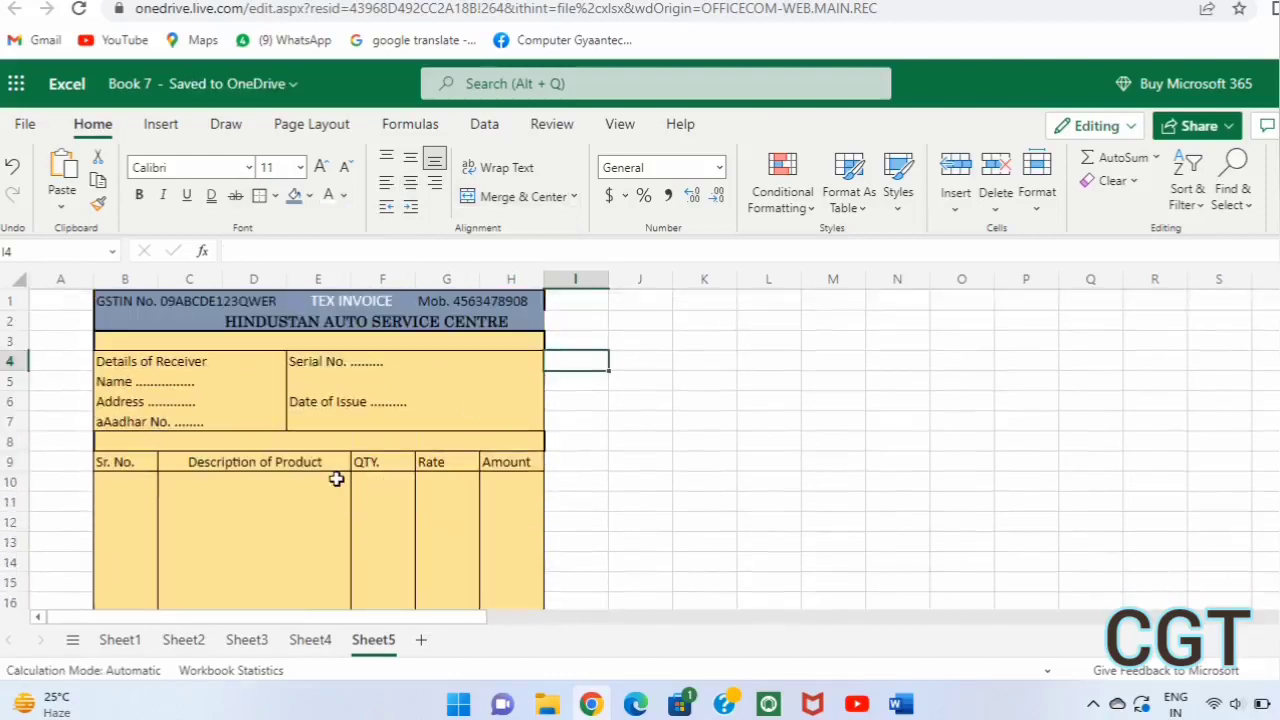
key("ctrl+p")
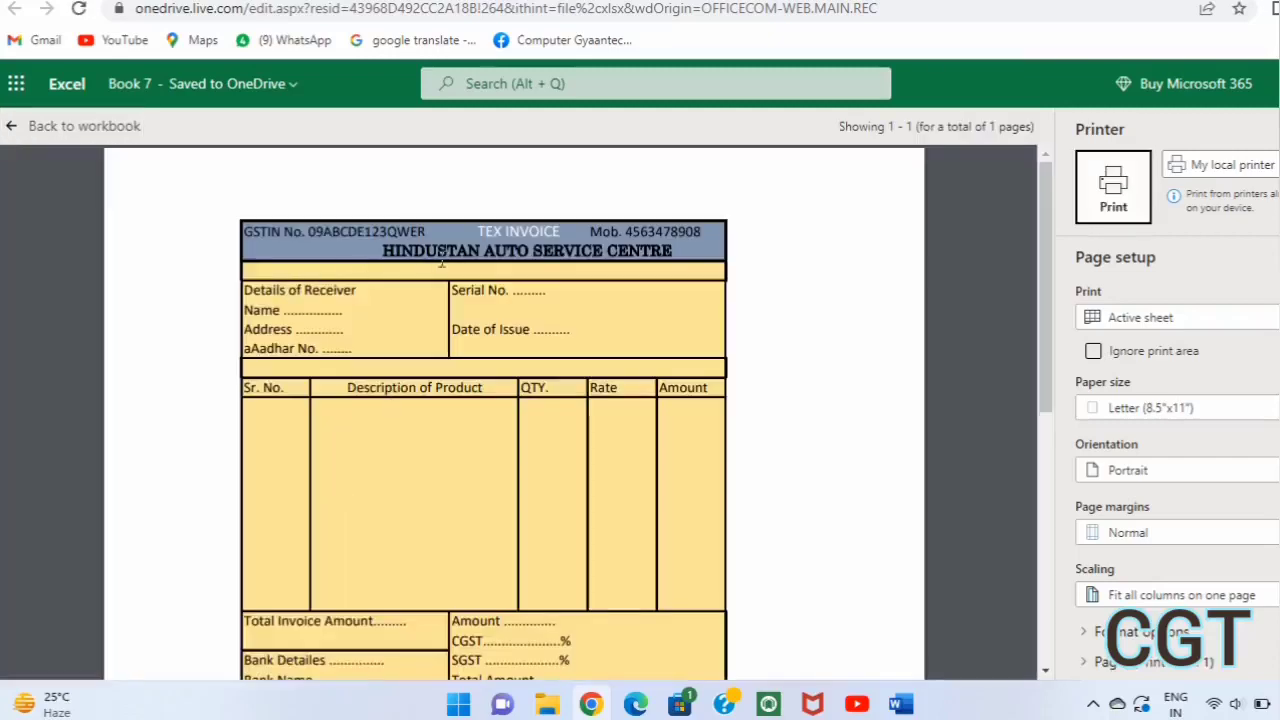
Scroll the print preview to check the whole invoice, down to the IFSC Code and Sign. lines
scroll(473, 453, "down", 3)
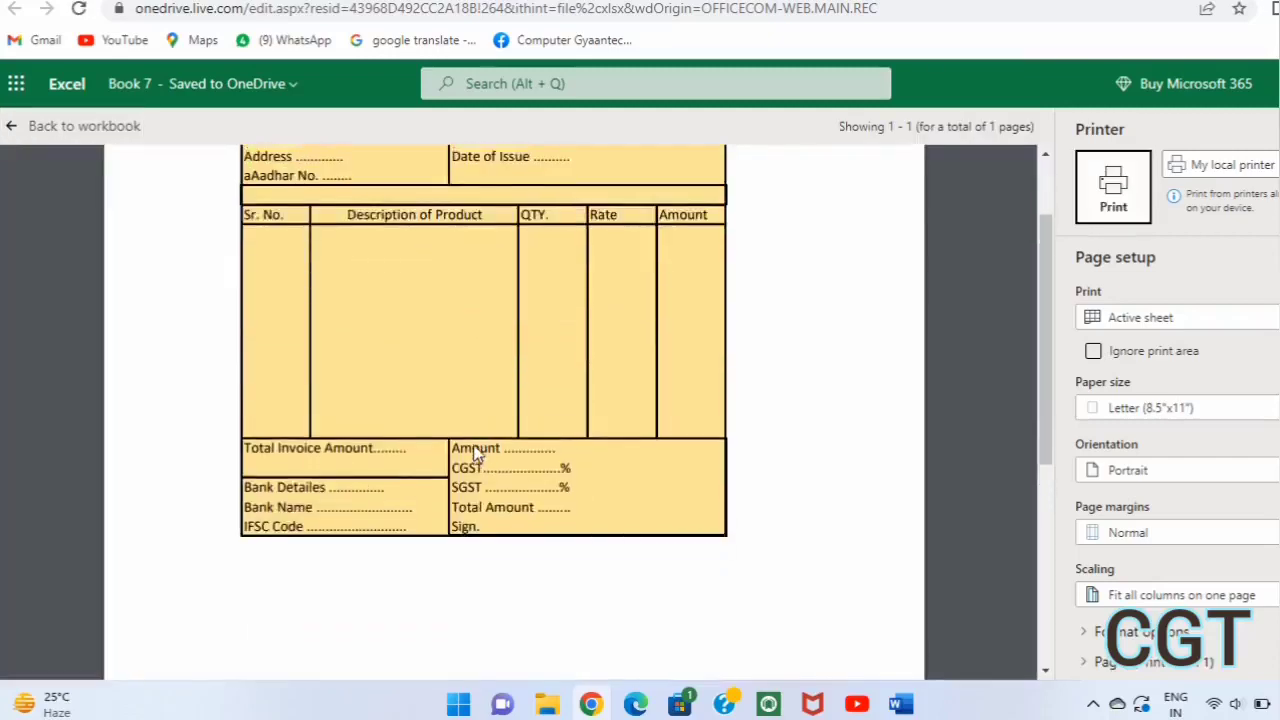
scroll(474, 453, "up", 3)
scroll(473, 453, "down", 3)
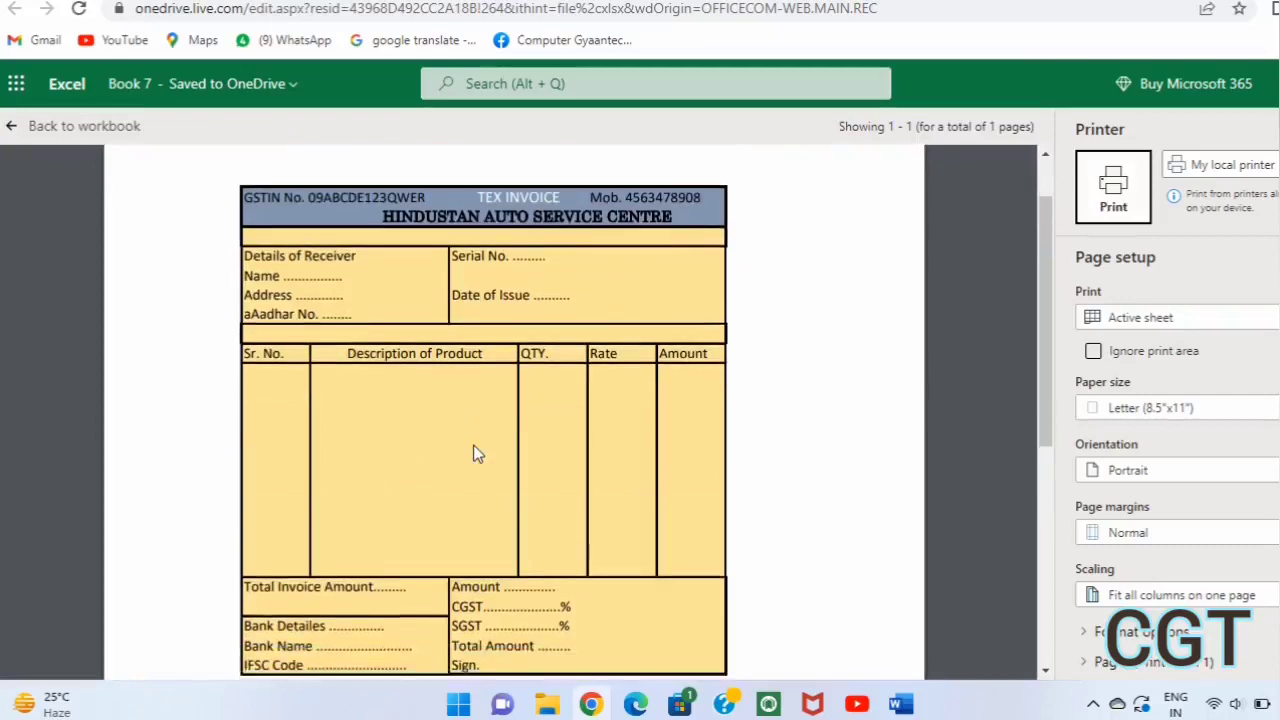